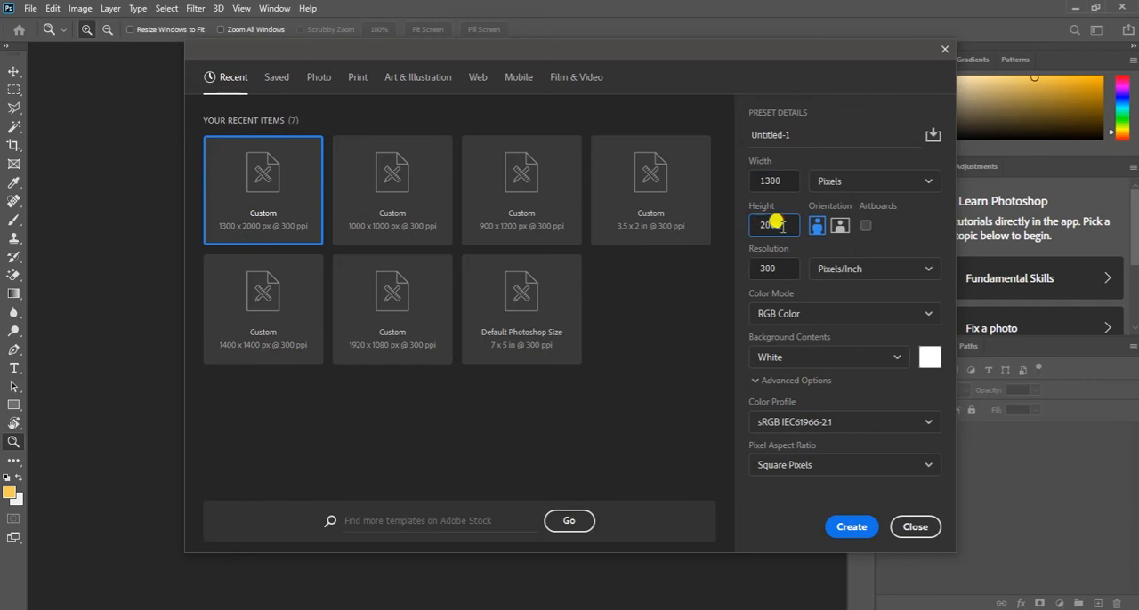
- Create a 1300 x 1200 px RGB document at 300 ppi with a white background and fit it on screen
drag(776, 224, 752, 223)
text(1)
click(849, 526)
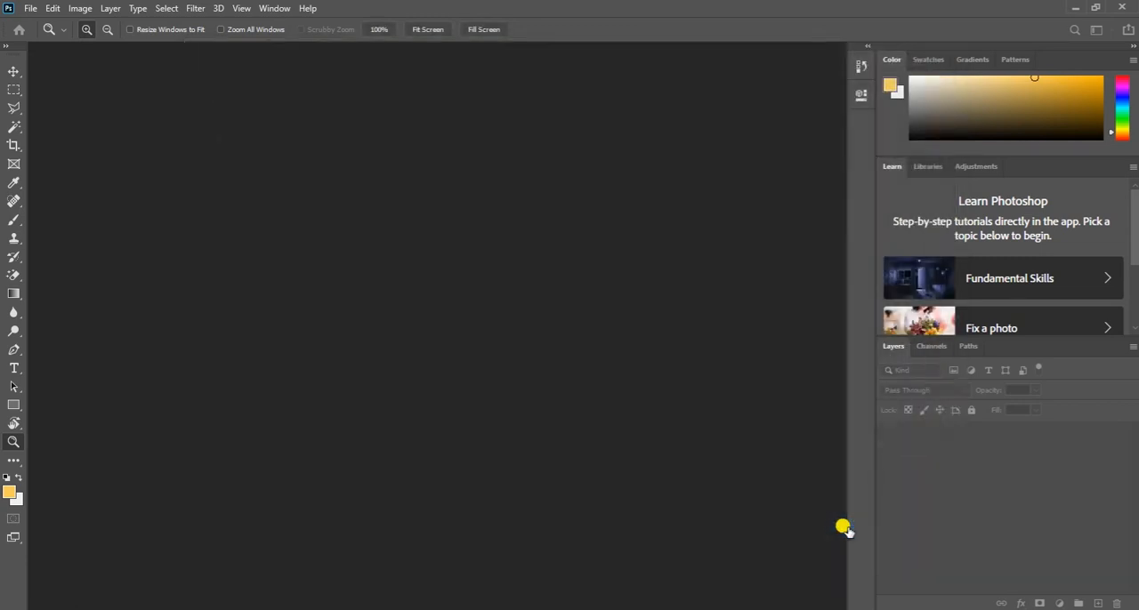
click(780, 574)
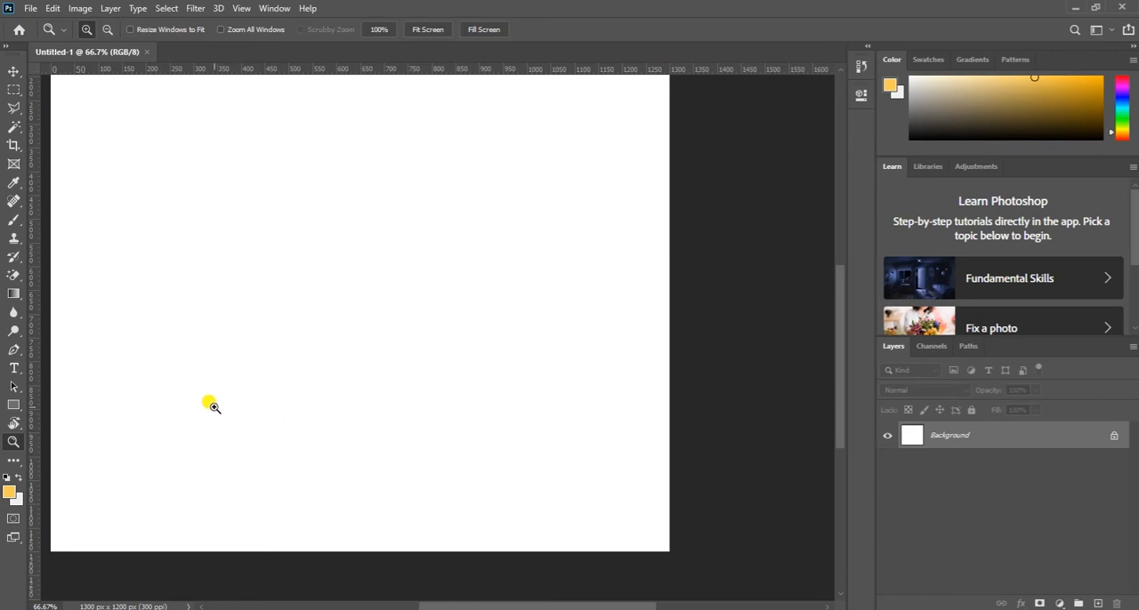
click(13, 71)
key(ctrl+0)
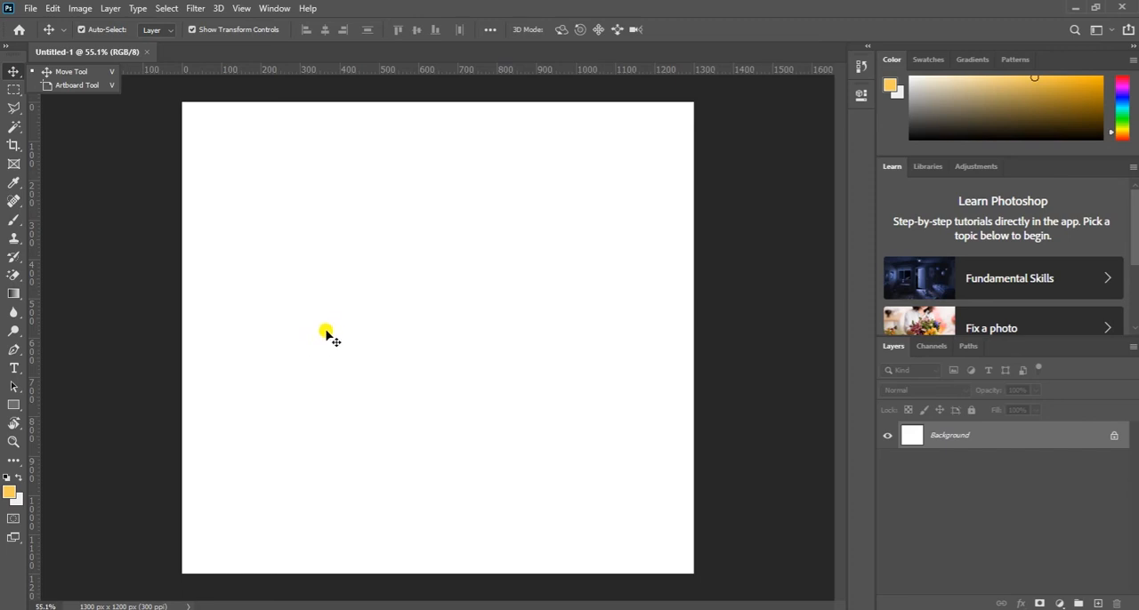
click(329, 320)
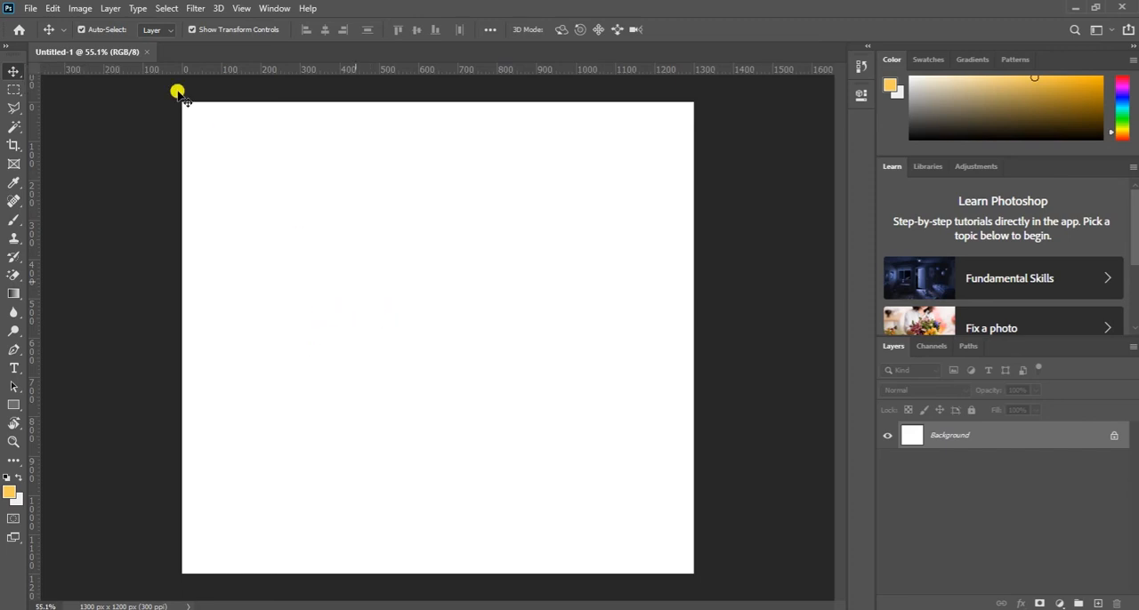
- Add a vertical guide at 150 px
click(240, 8)
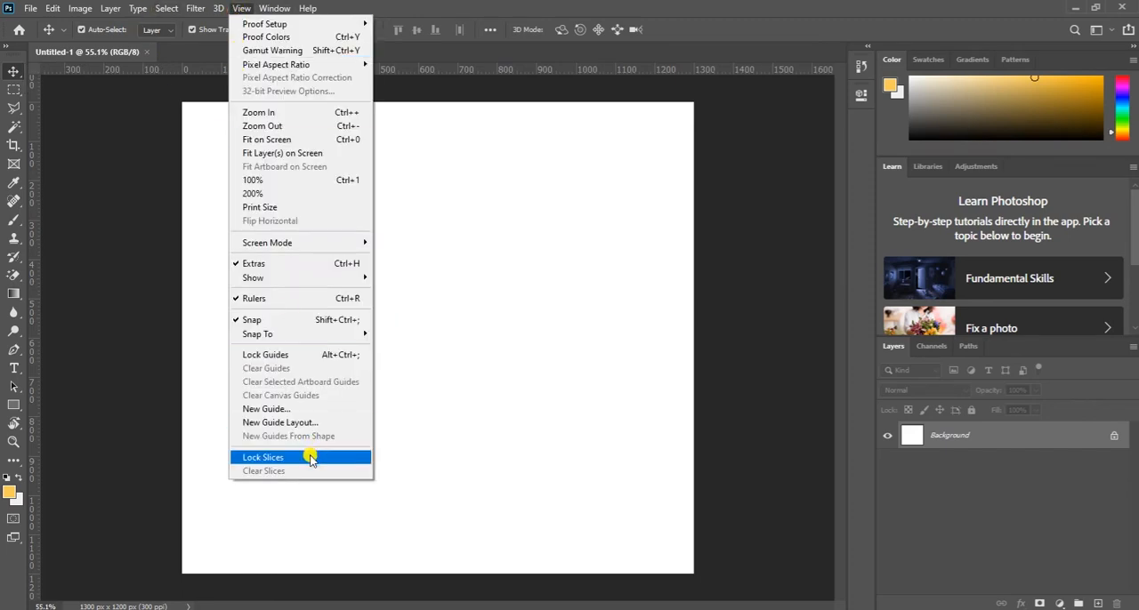
click(283, 411)
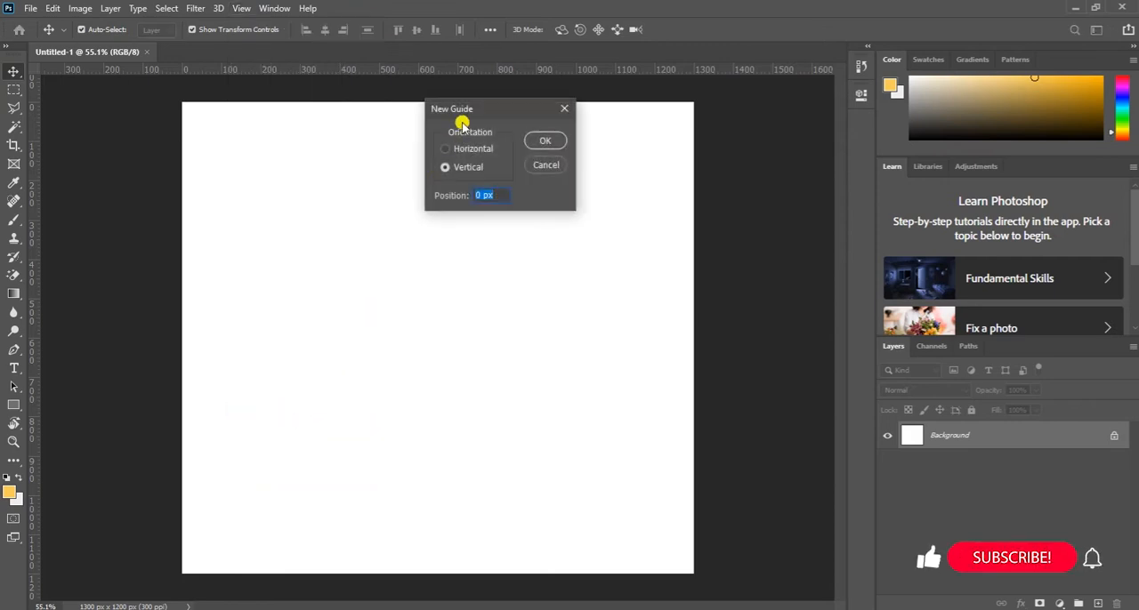
text(1)
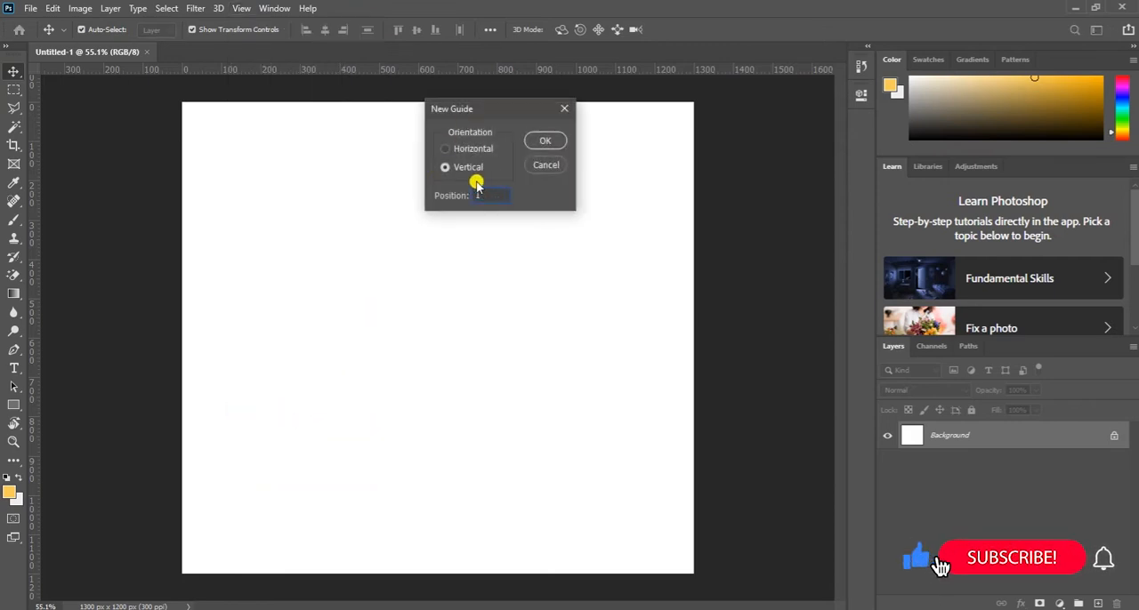
text(50px)
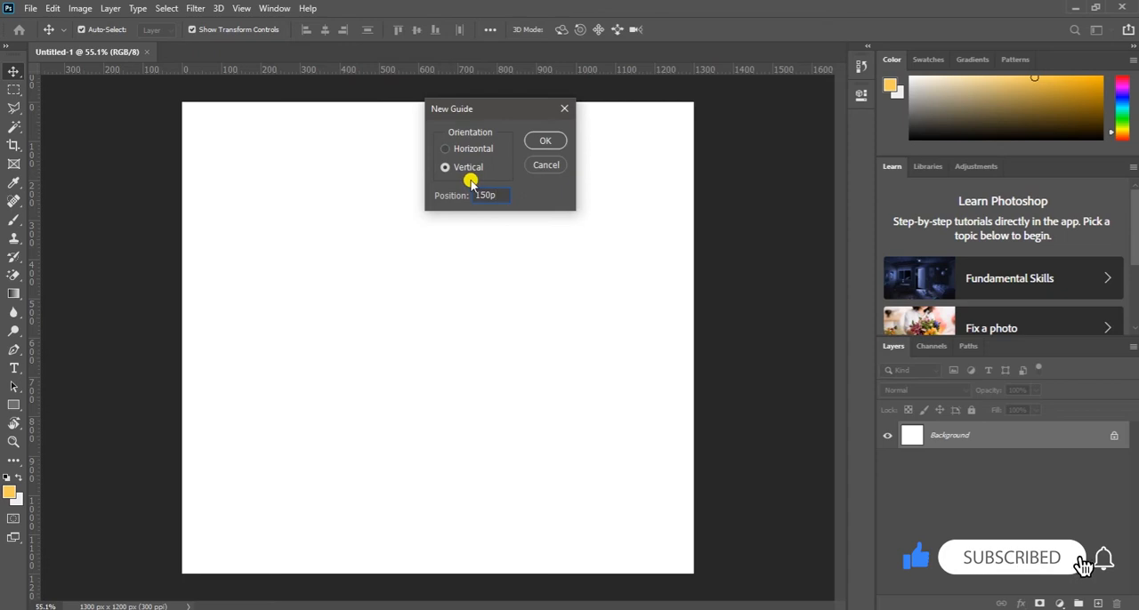
click(543, 142)
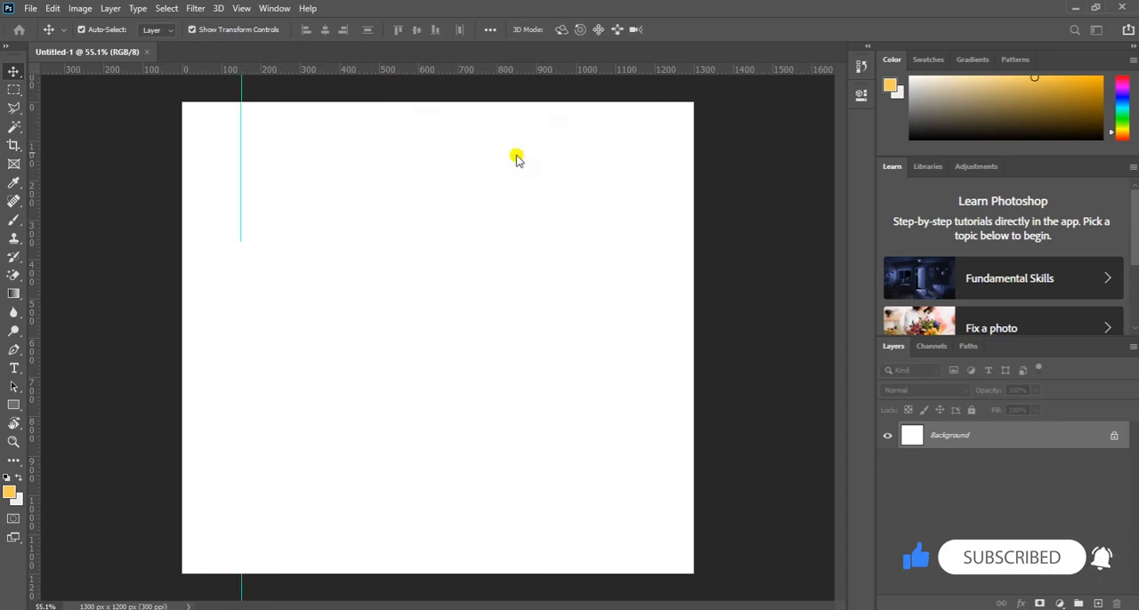
- Add a second vertical guide at 1150 px
click(238, 8)
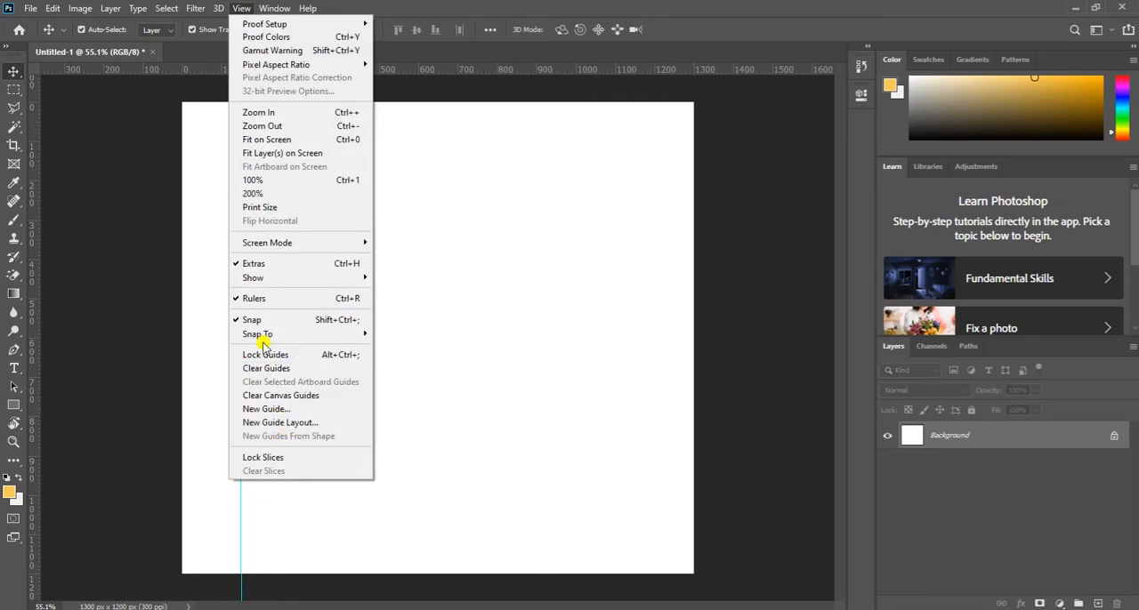
click(273, 409)
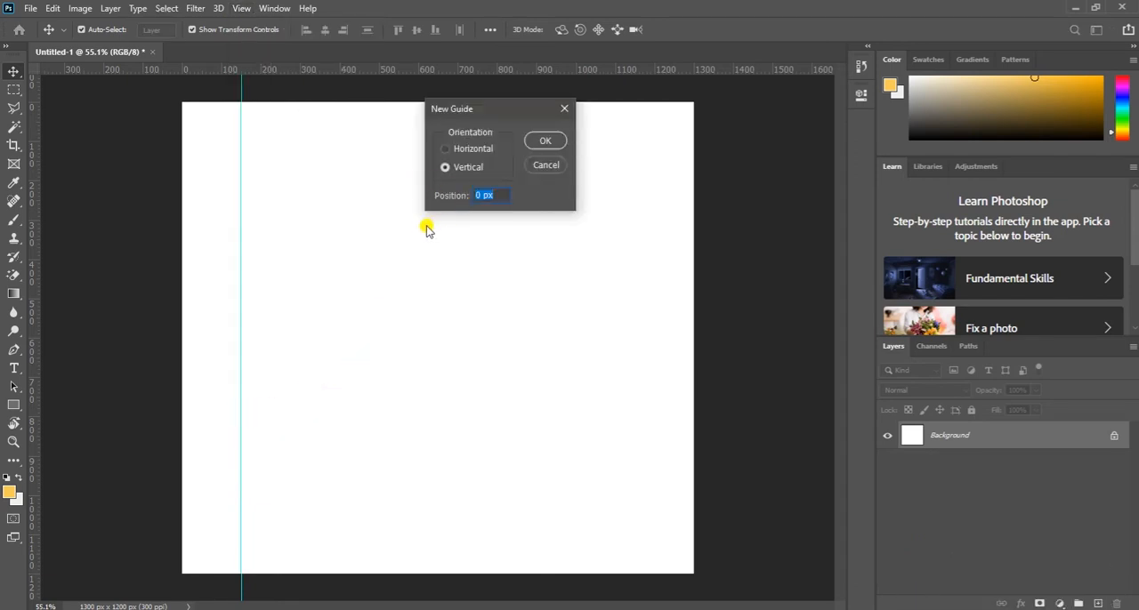
text(1150px)
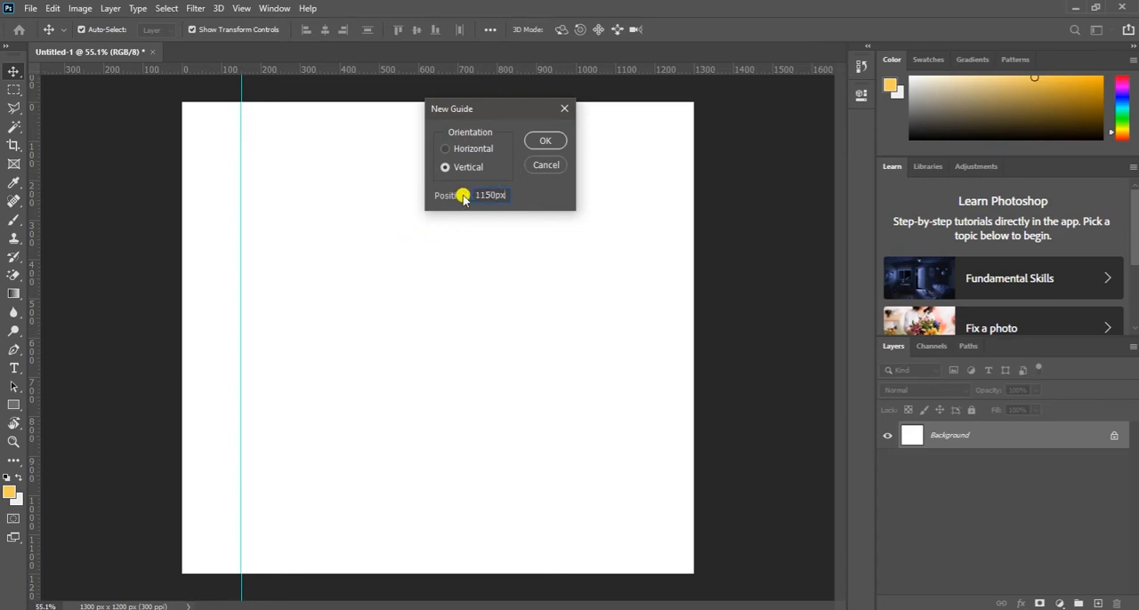
click(547, 142)
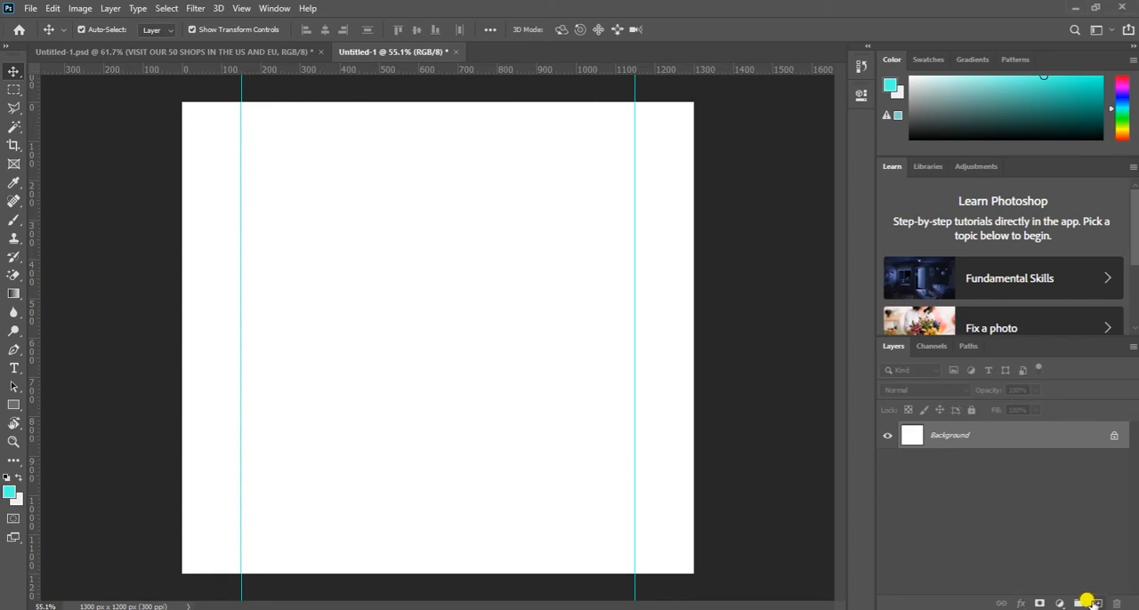
- Try coloring a new empty layer with a #4effe8 Color Overlay, and delete that layer
click(1098, 603)
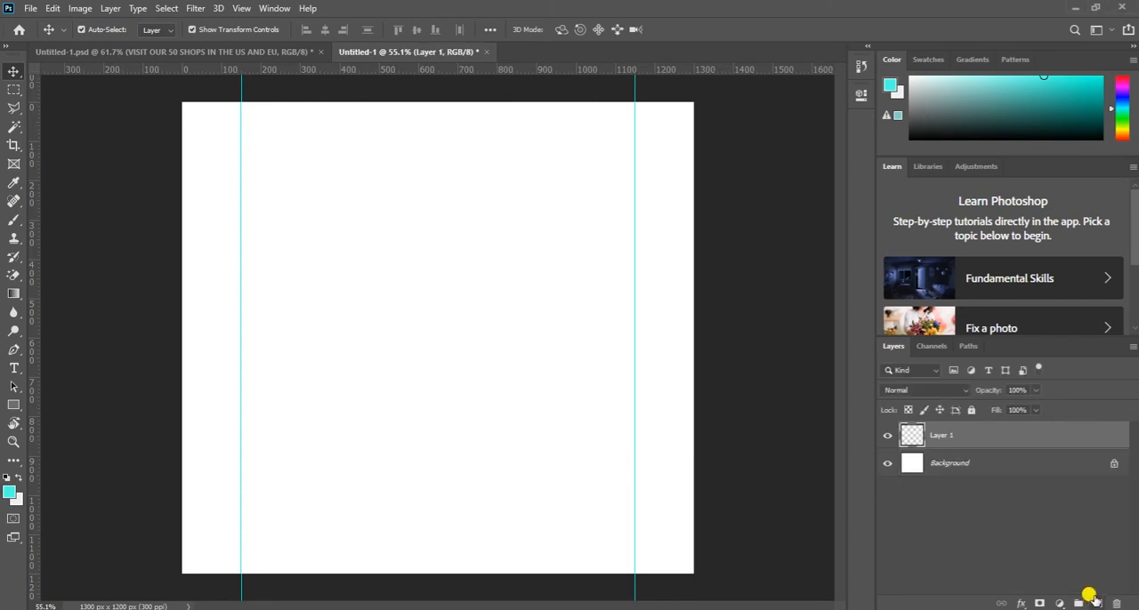
double_click(938, 438)
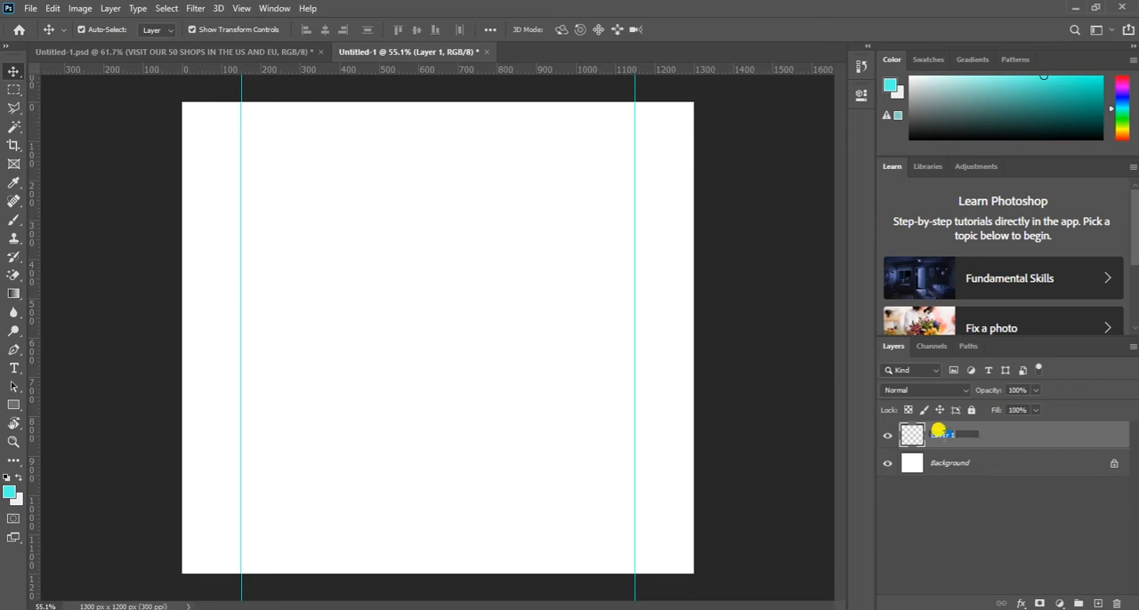
right_click(1019, 438)
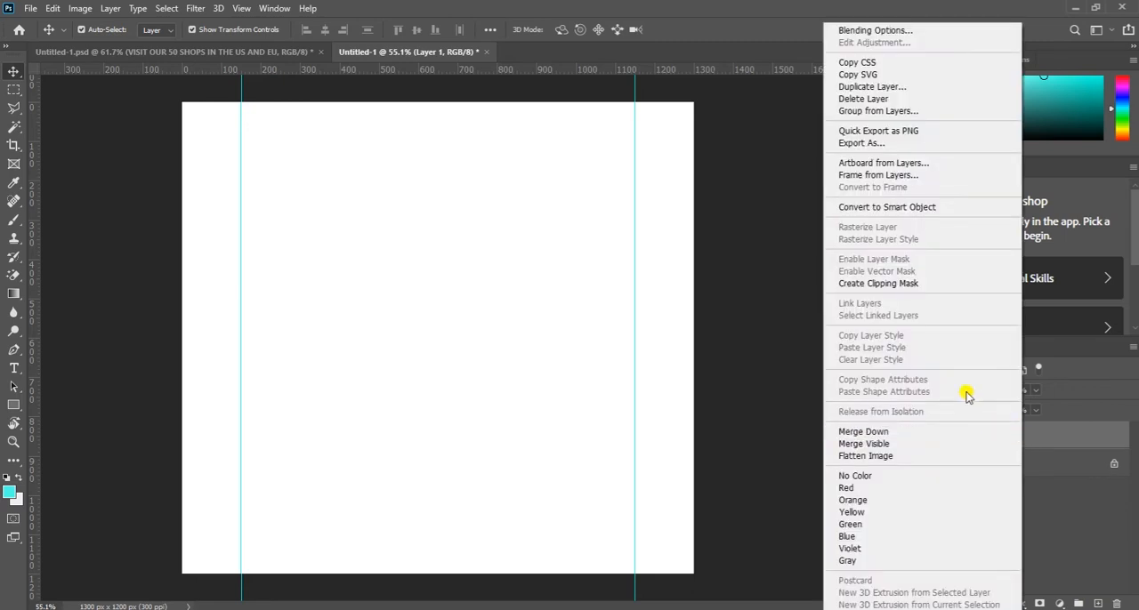
click(860, 32)
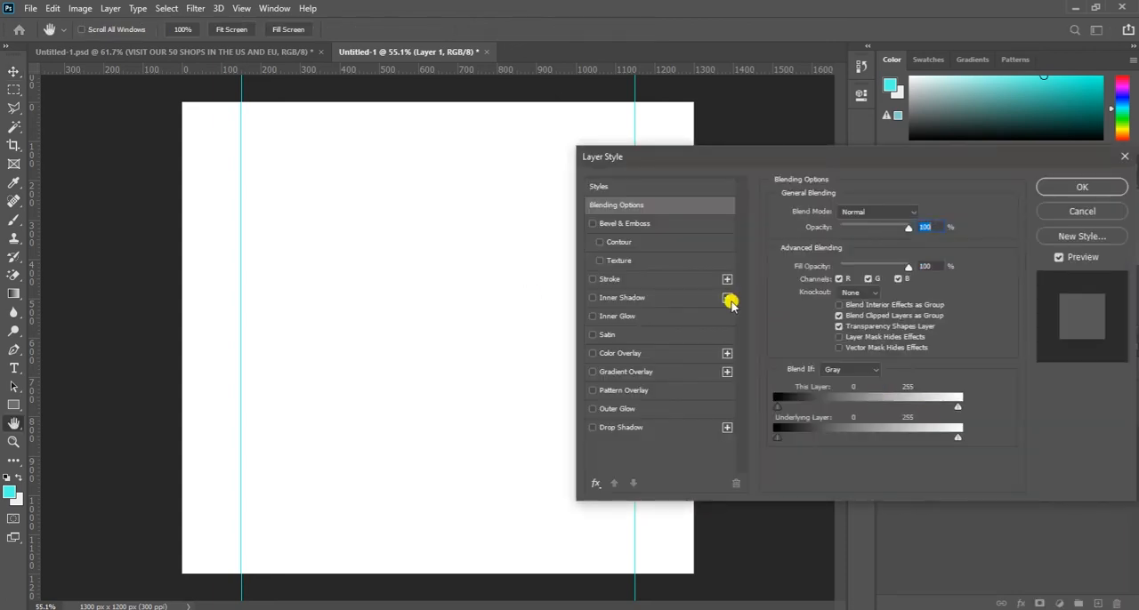
click(627, 353)
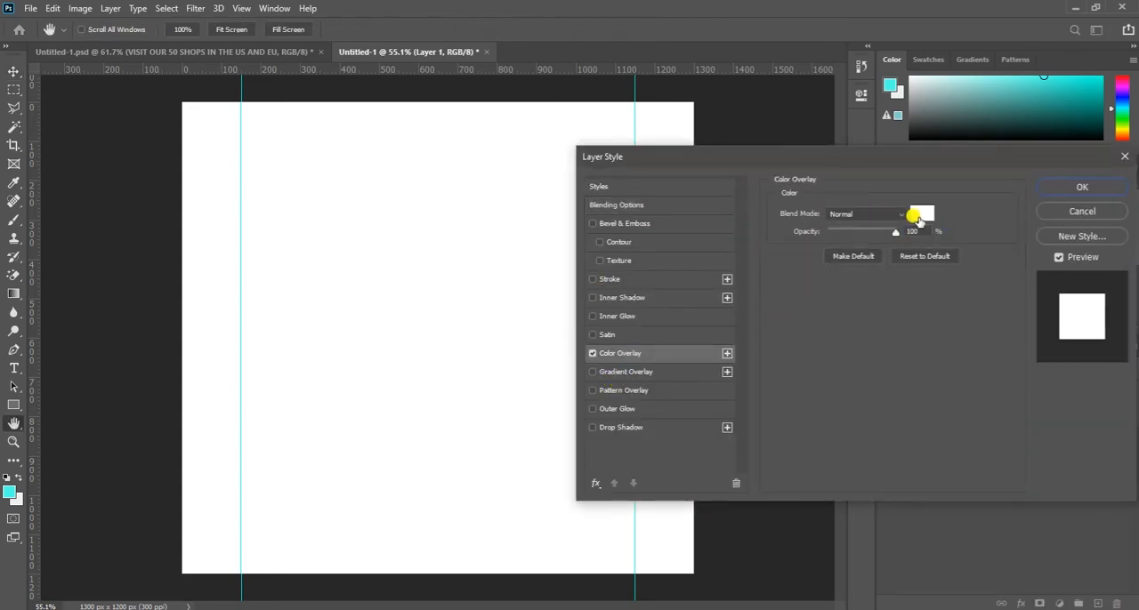
click(920, 215)
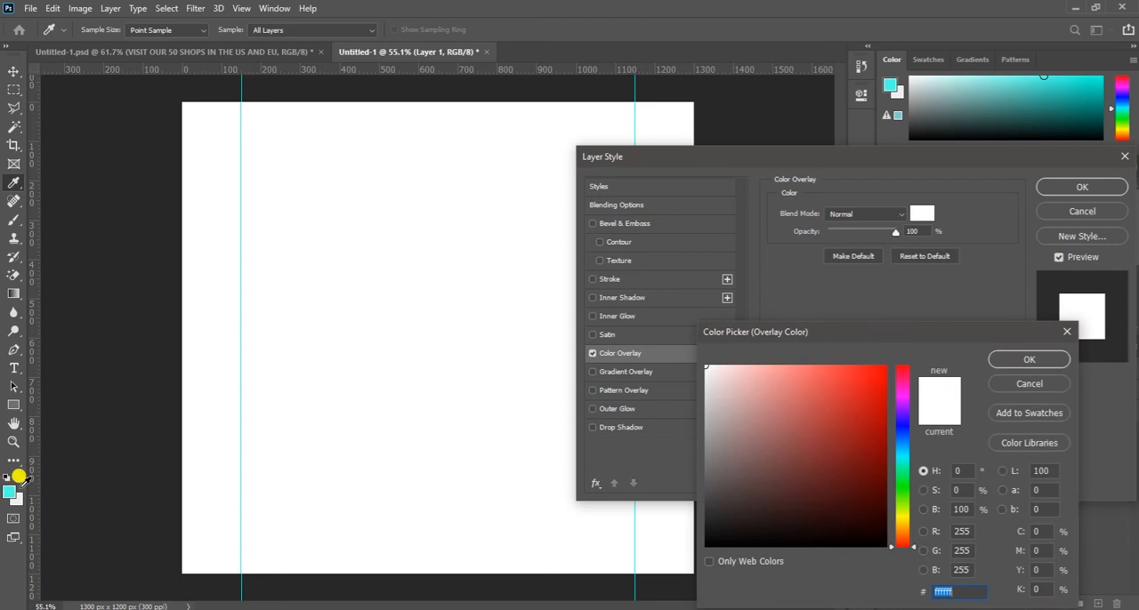
click(10, 484)
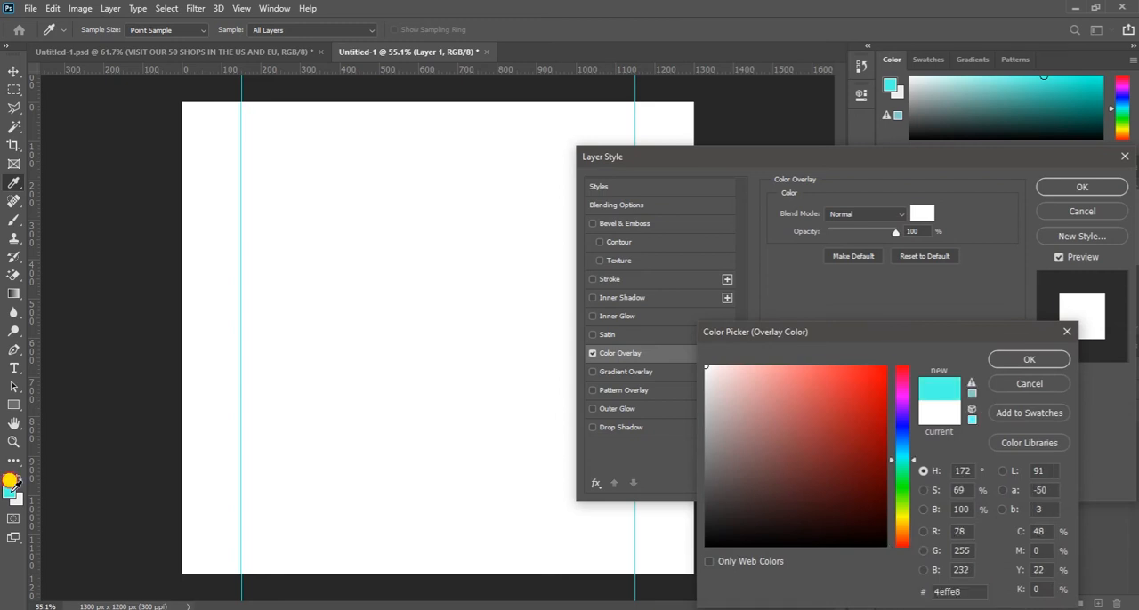
click(1028, 363)
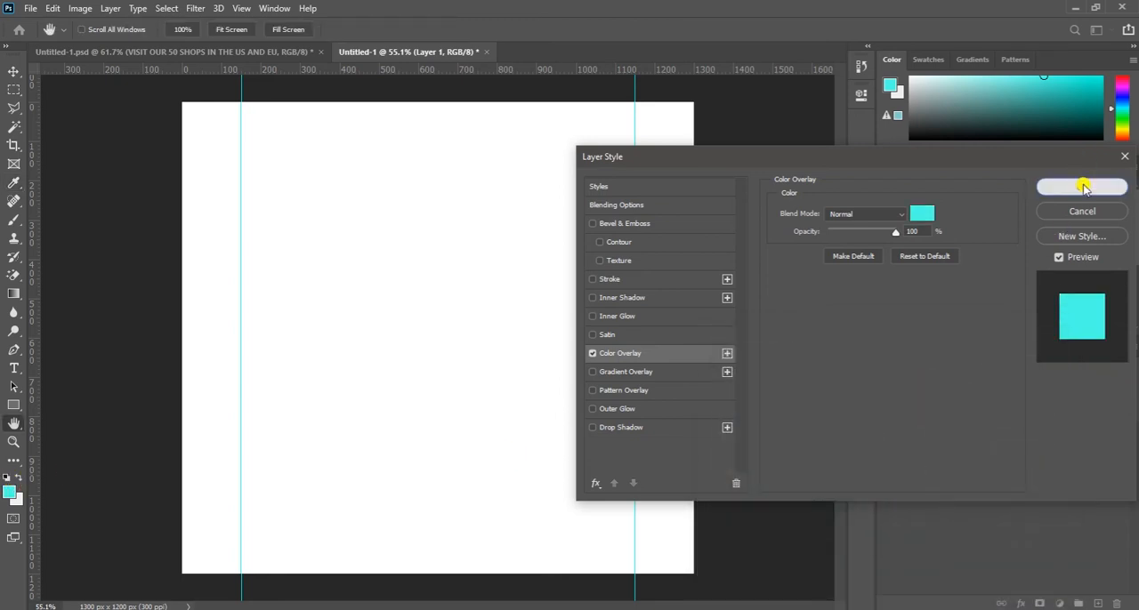
click(1082, 186)
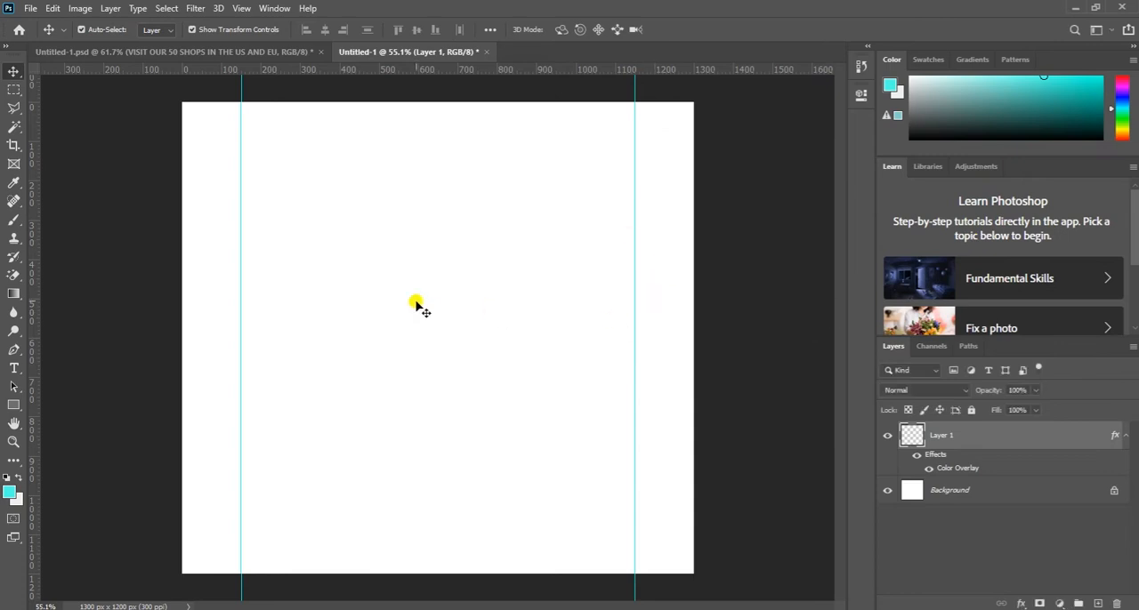
drag(920, 446, 1117, 604)
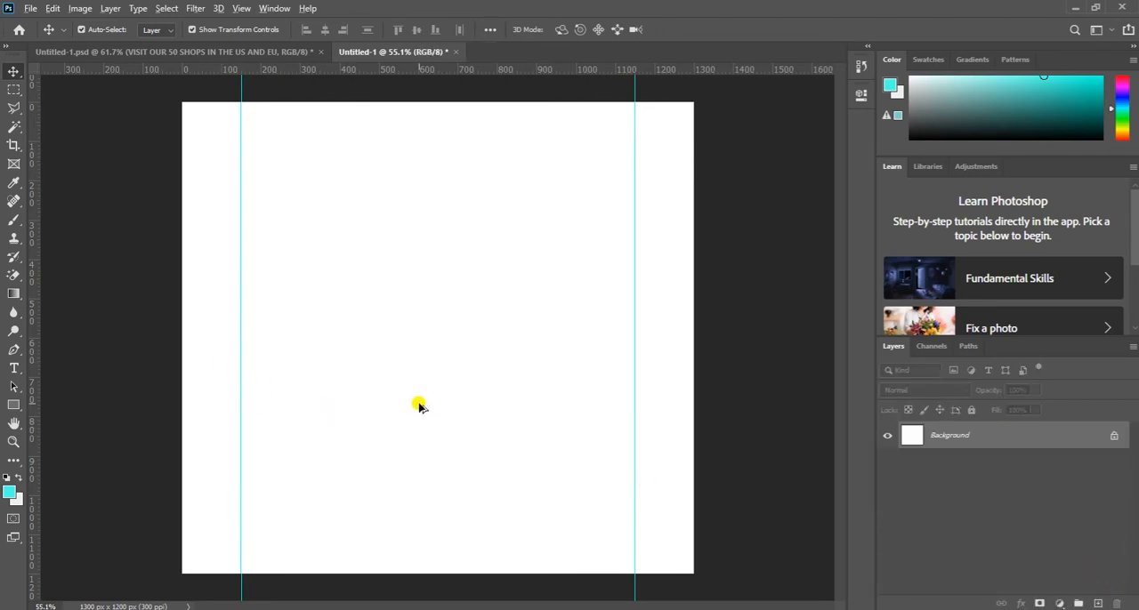
- Try filling the Background layer with the turquoise foreground color, and undo the fill
key(alt+BackSpace)
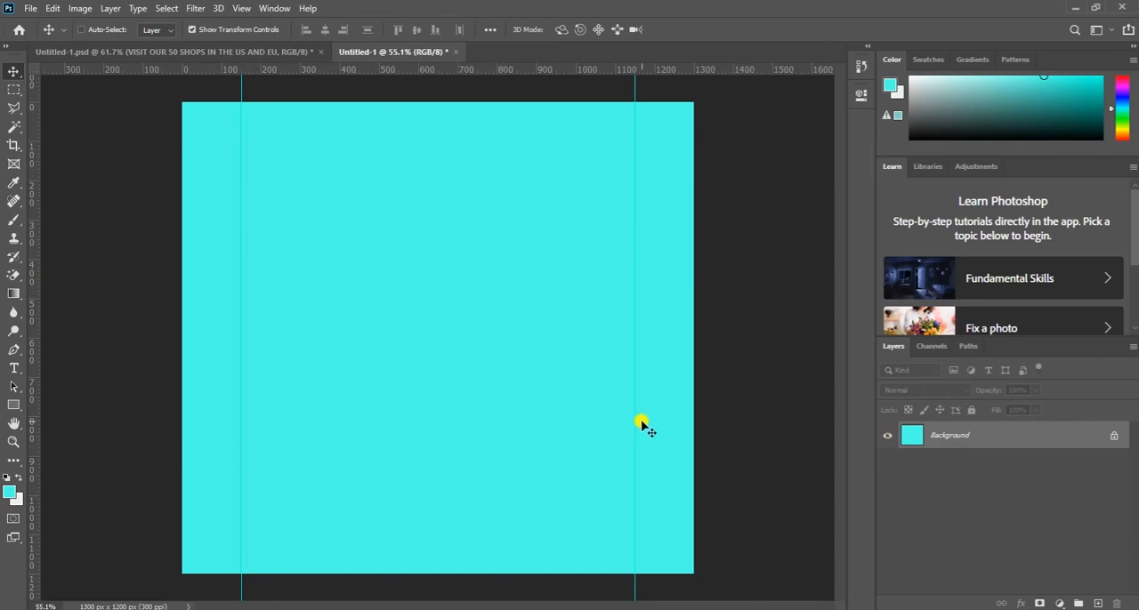
key(ctrl+z)
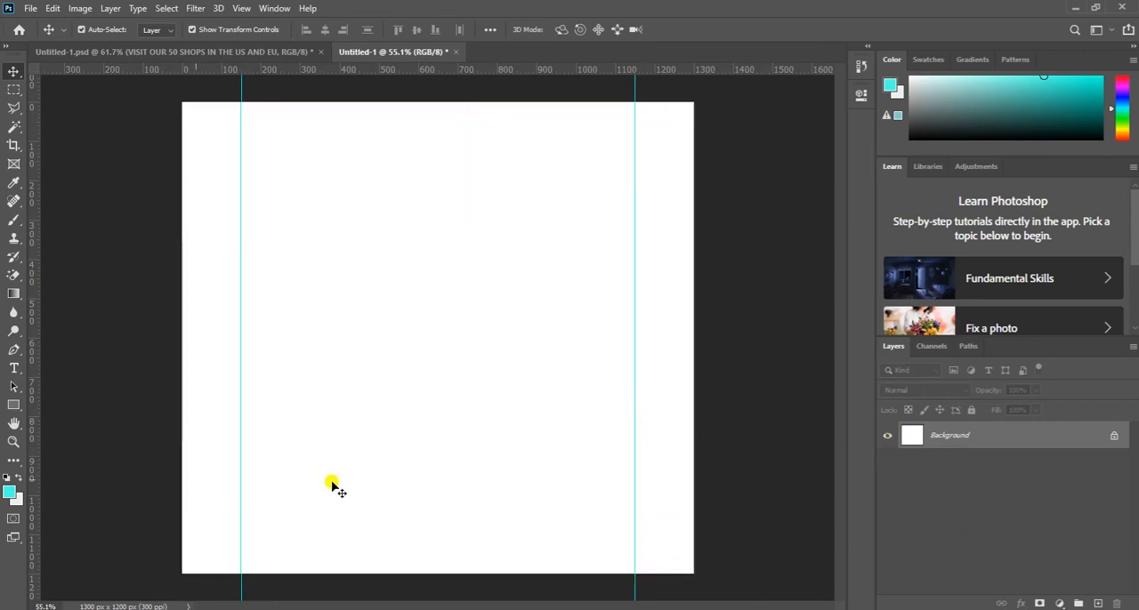
click(8, 492)
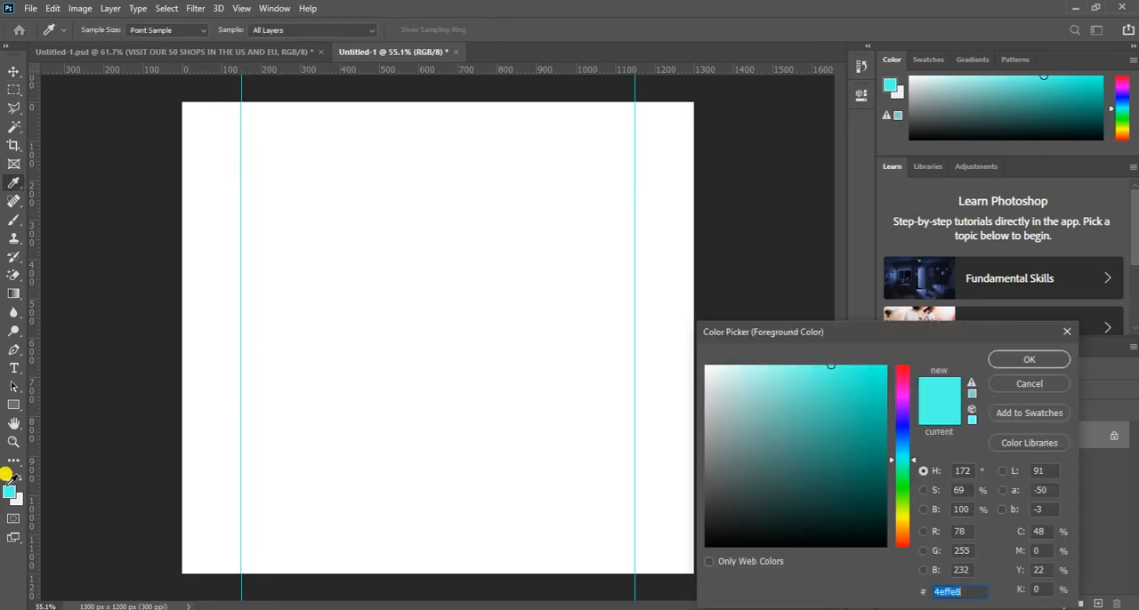
click(1041, 384)
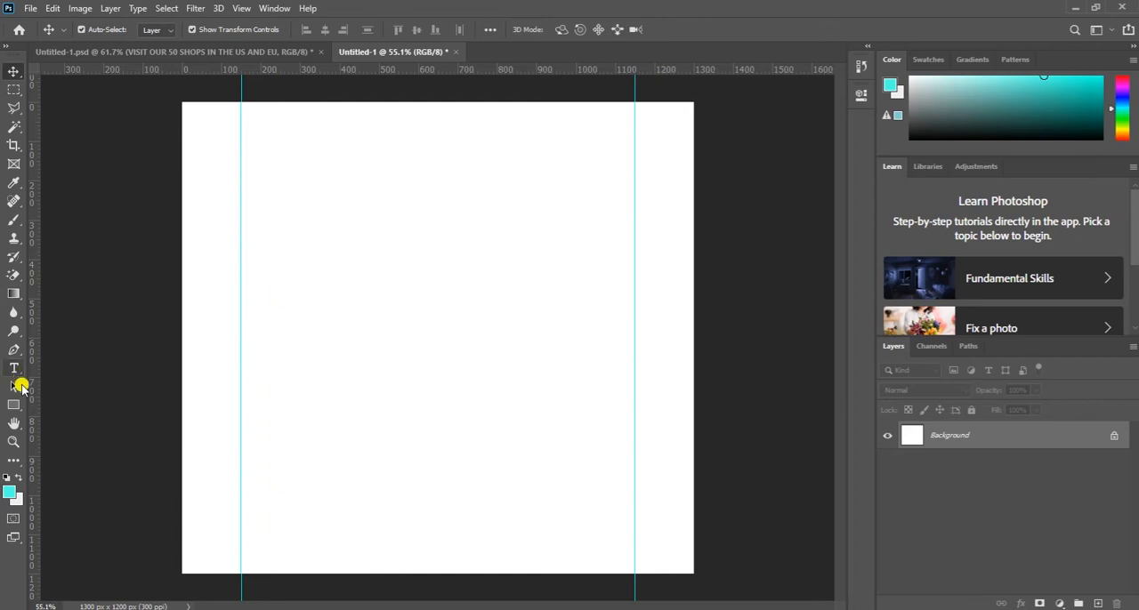
- Draw a turquoise rectangle shape of about 1298 x 1198 px over the whole canvas with the Rectangle tool
click(16, 410)
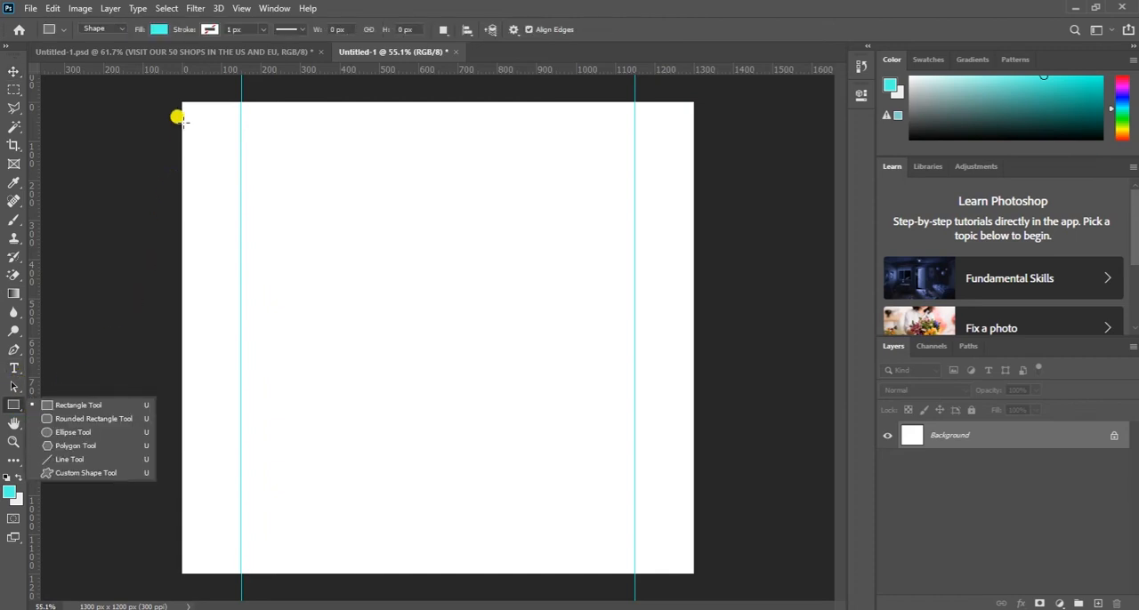
click(86, 411)
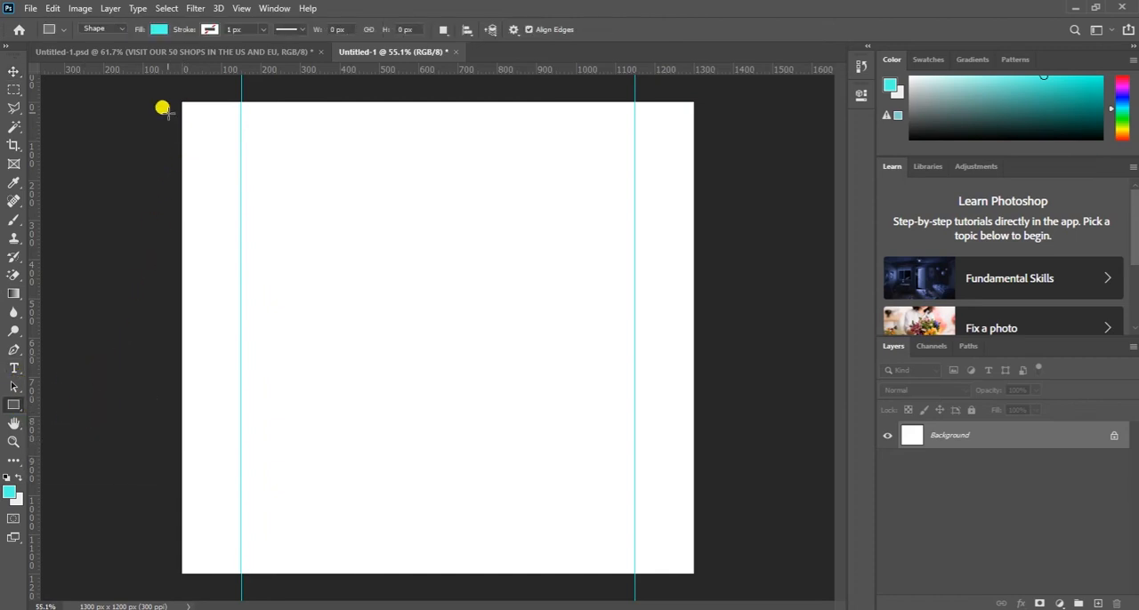
drag(182, 102, 686, 565)
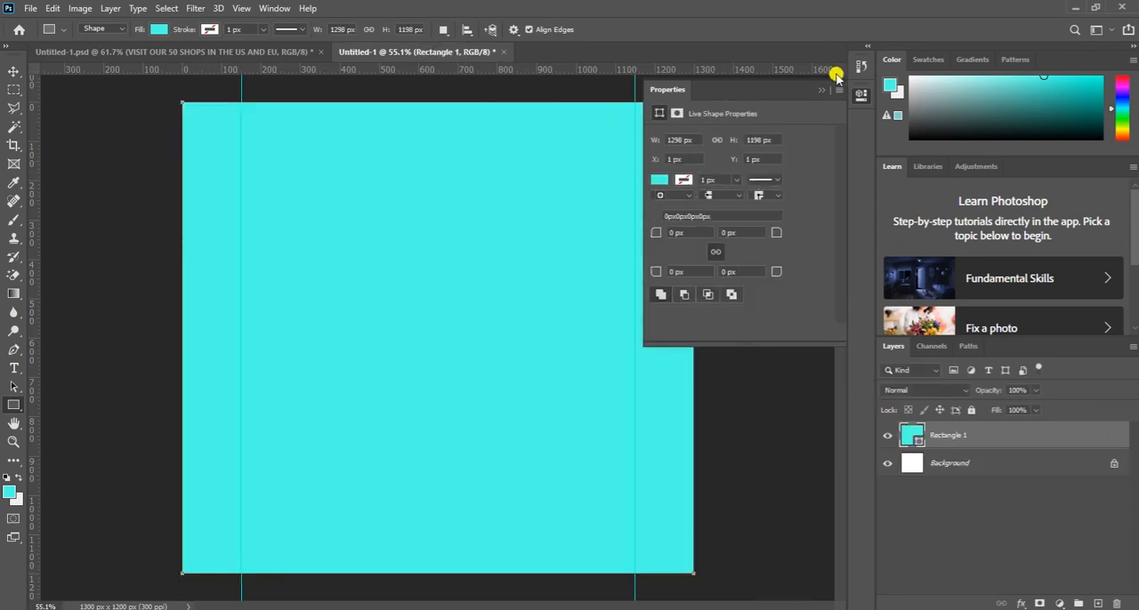
click(822, 89)
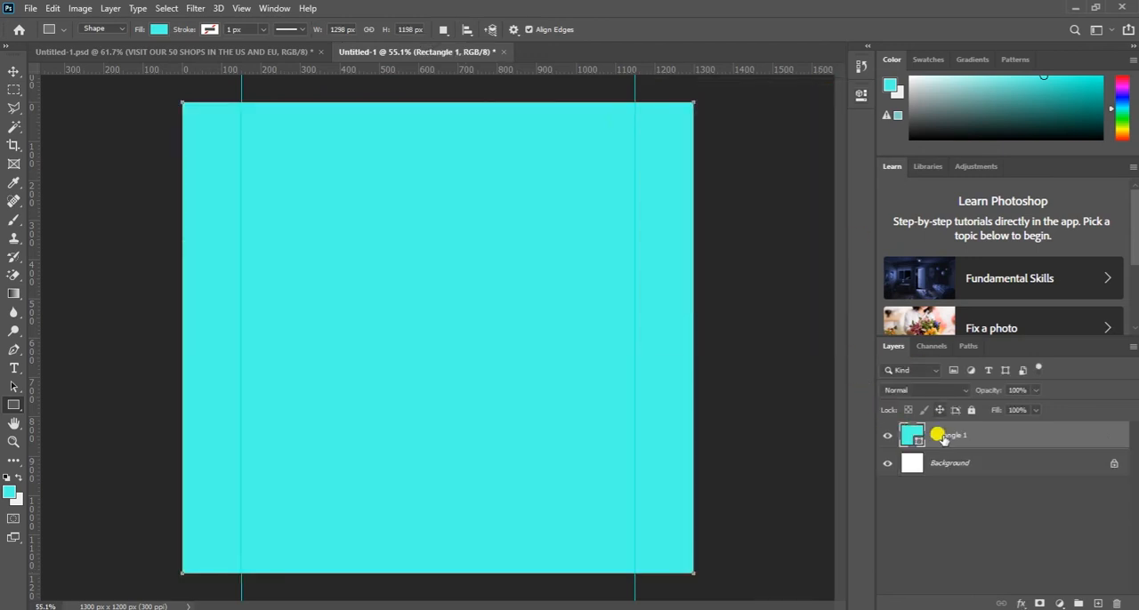
- Lighten the rectangle shape's fill color to #96fcef
double_click(914, 439)
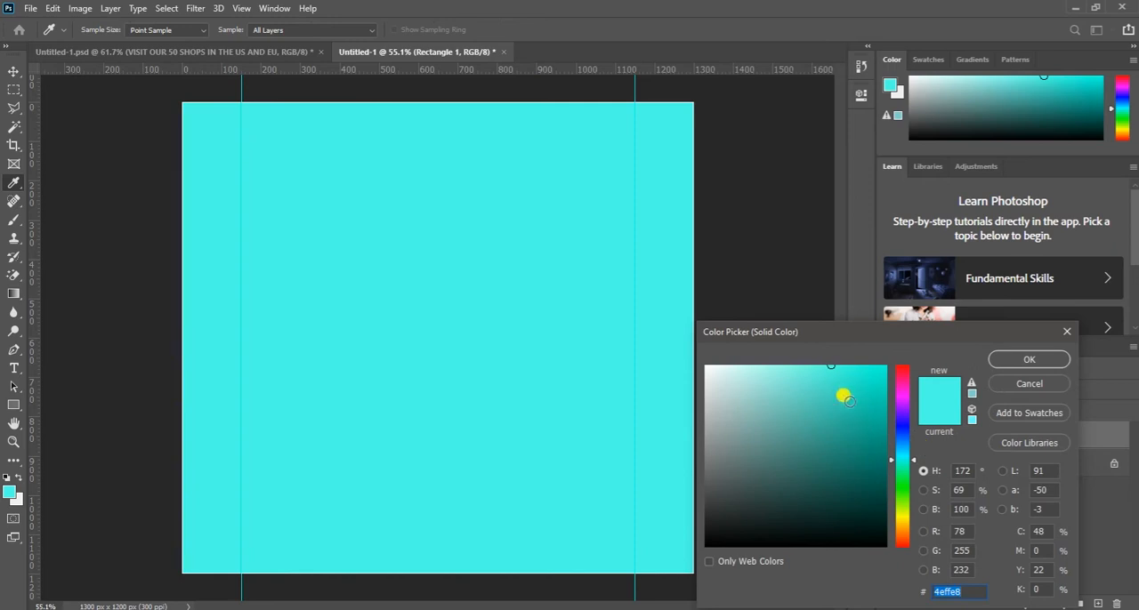
drag(819, 367, 772, 363)
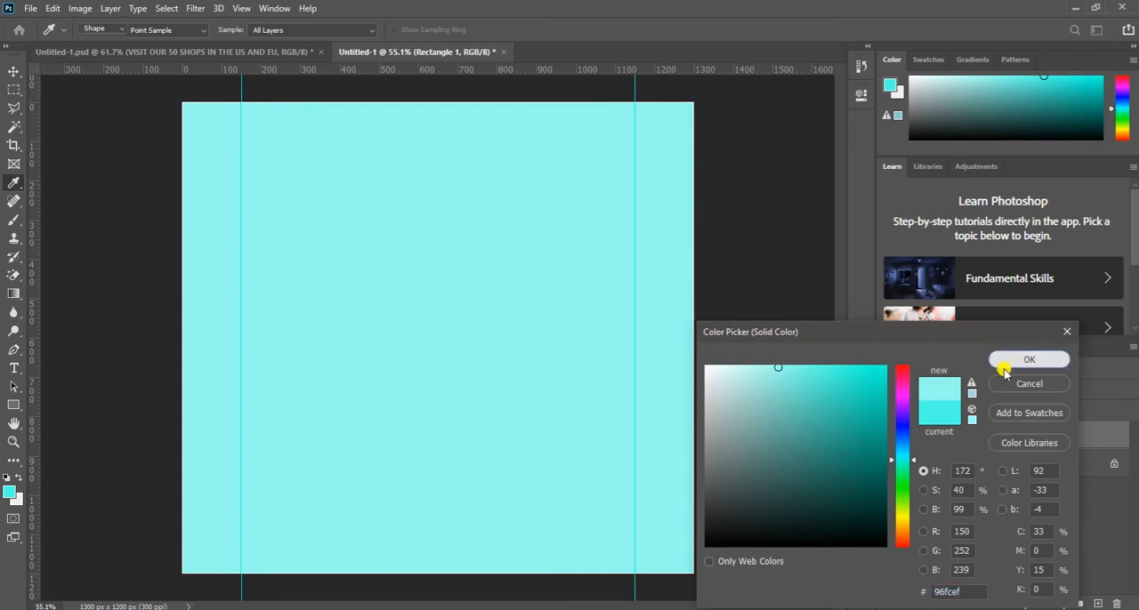
click(1005, 359)
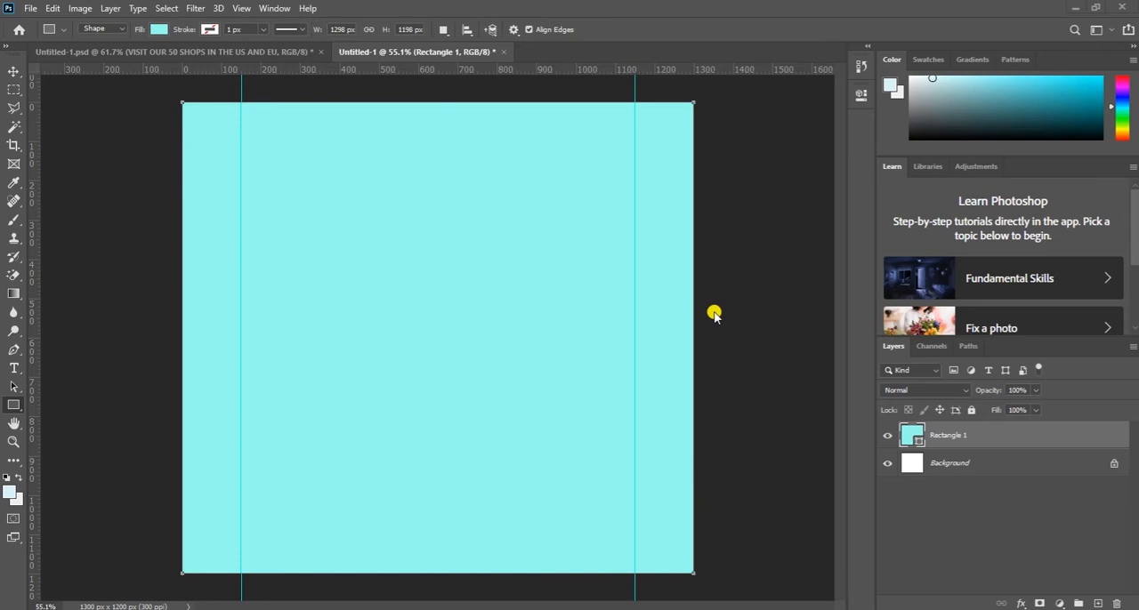
- Set the full-canvas rectangle's fill to the very light blue #d9f5f7, sampling it from the foreground color
double_click(917, 439)
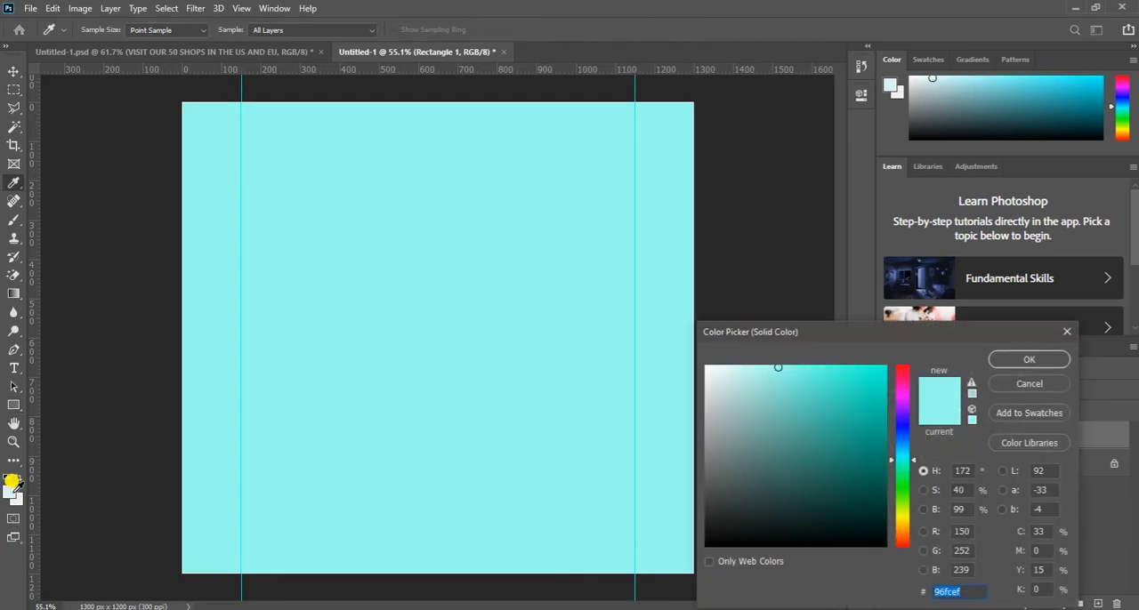
click(12, 483)
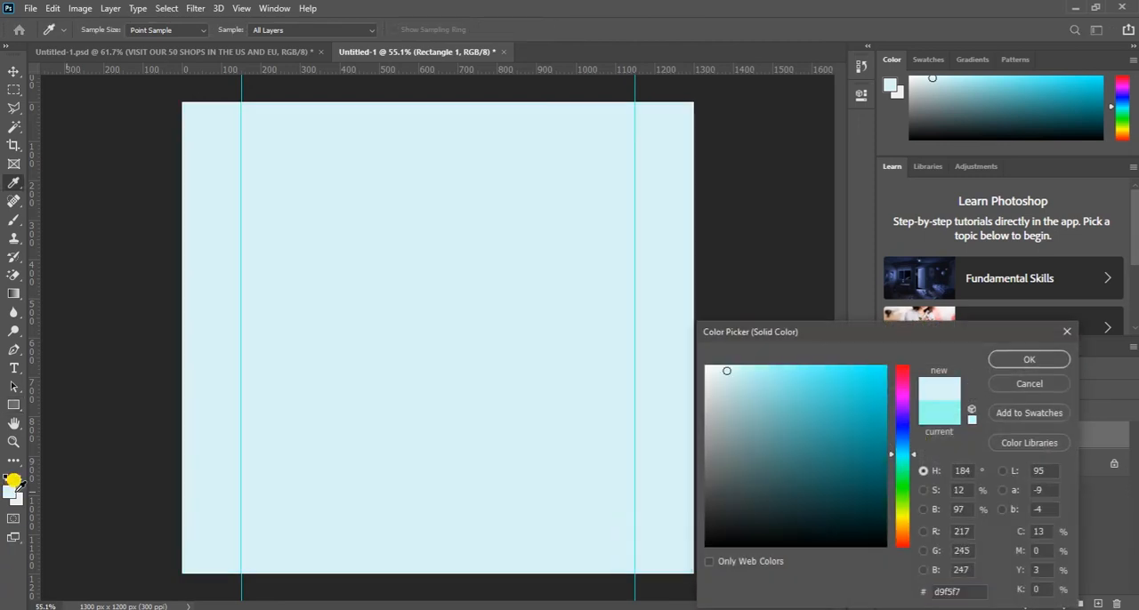
click(1026, 359)
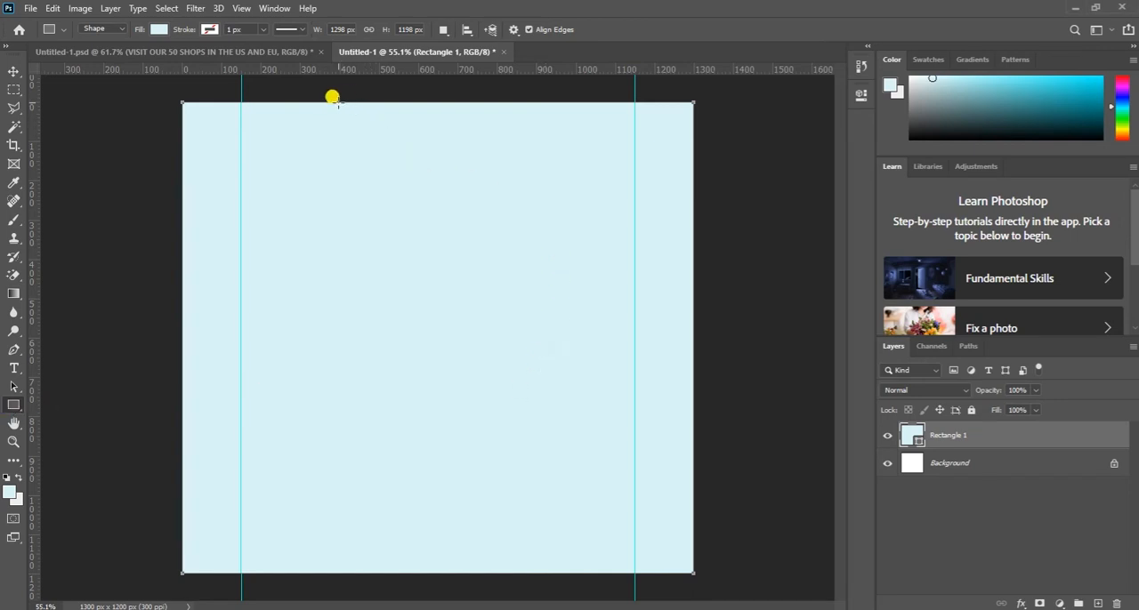
- Draw a rectangle about 753 x 1190 px ending at the right-hand guide and fill it with a medium sky blue, about #6edbe3
mouse_move(337, 102)
mouse_down()
mouse_move(487, 301)
mouse_move(589, 554)
mouse_move(635, 570)
mouse_up()
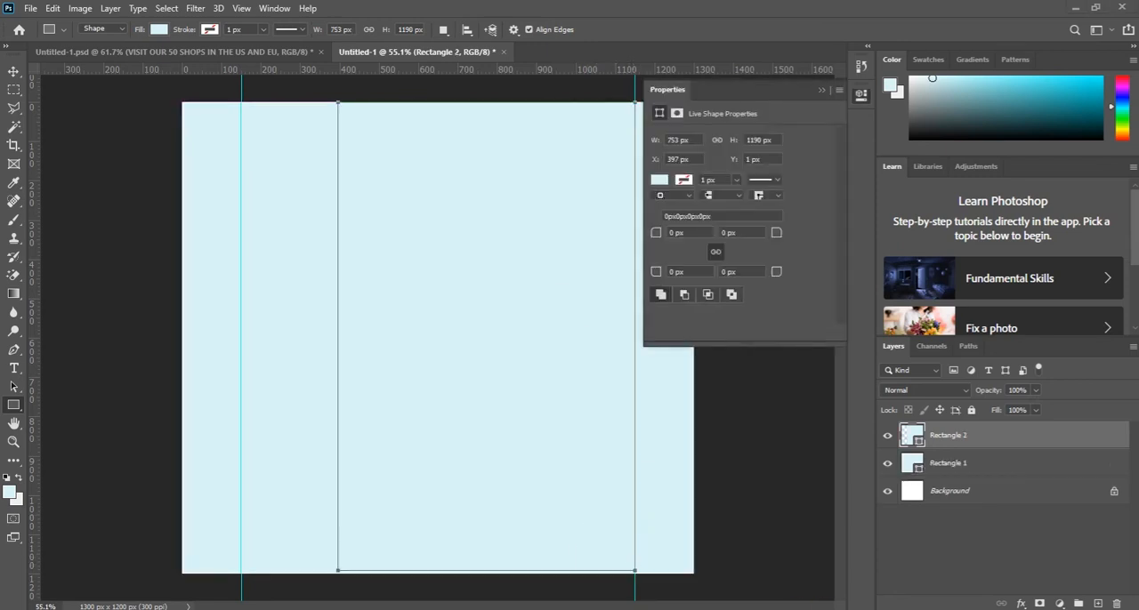
double_click(917, 437)
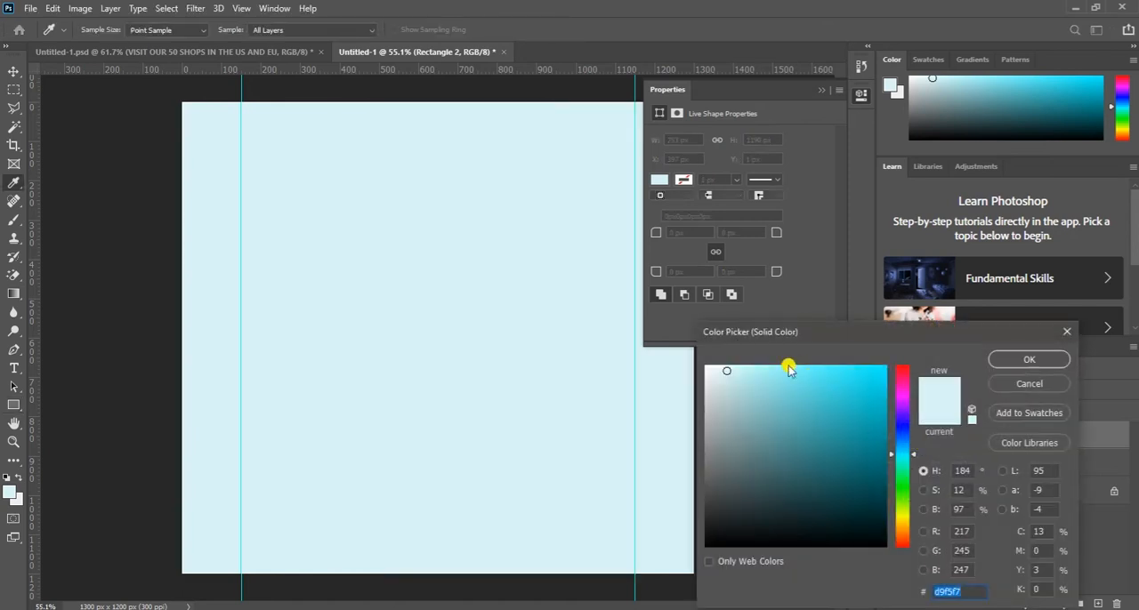
mouse_move(790, 366)
mouse_down()
mouse_move(814, 367)
mouse_move(788, 364)
mouse_move(801, 374)
mouse_move(788, 379)
mouse_up()
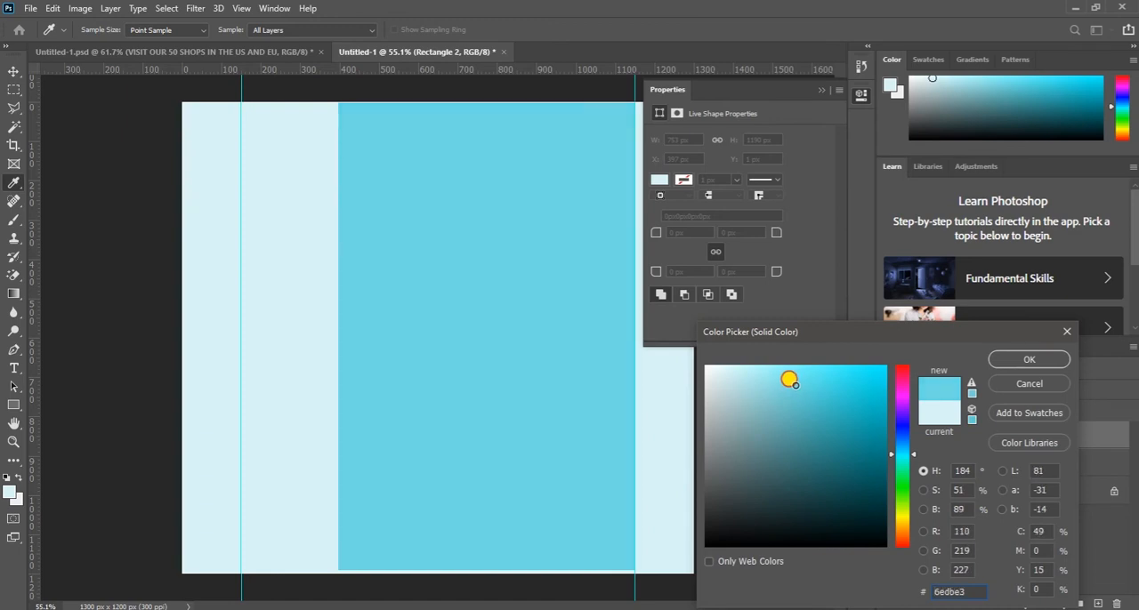
click(1003, 357)
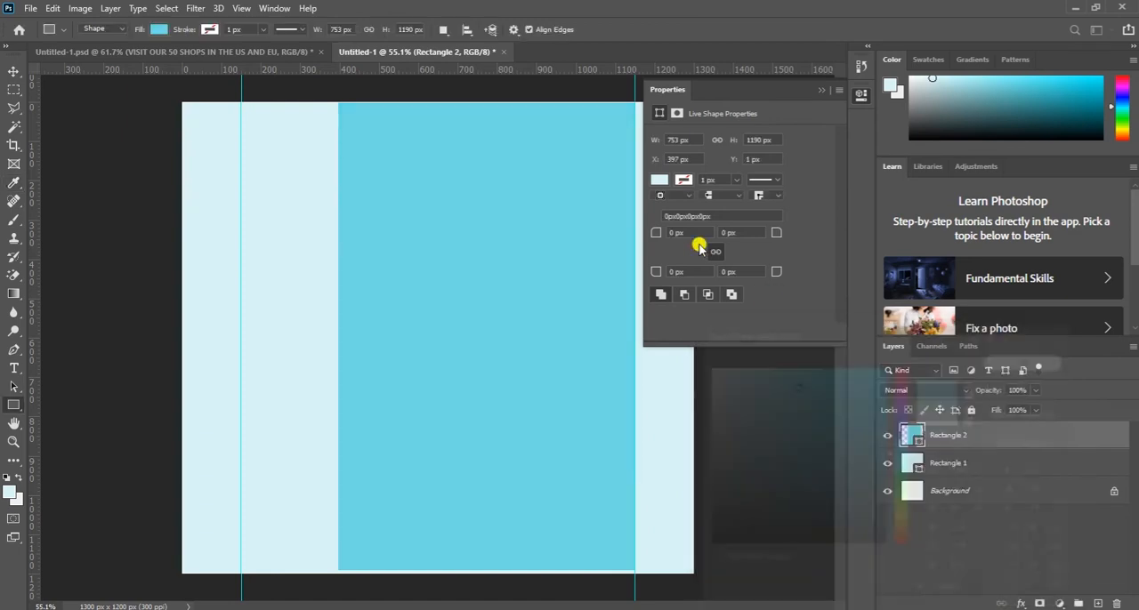
click(818, 90)
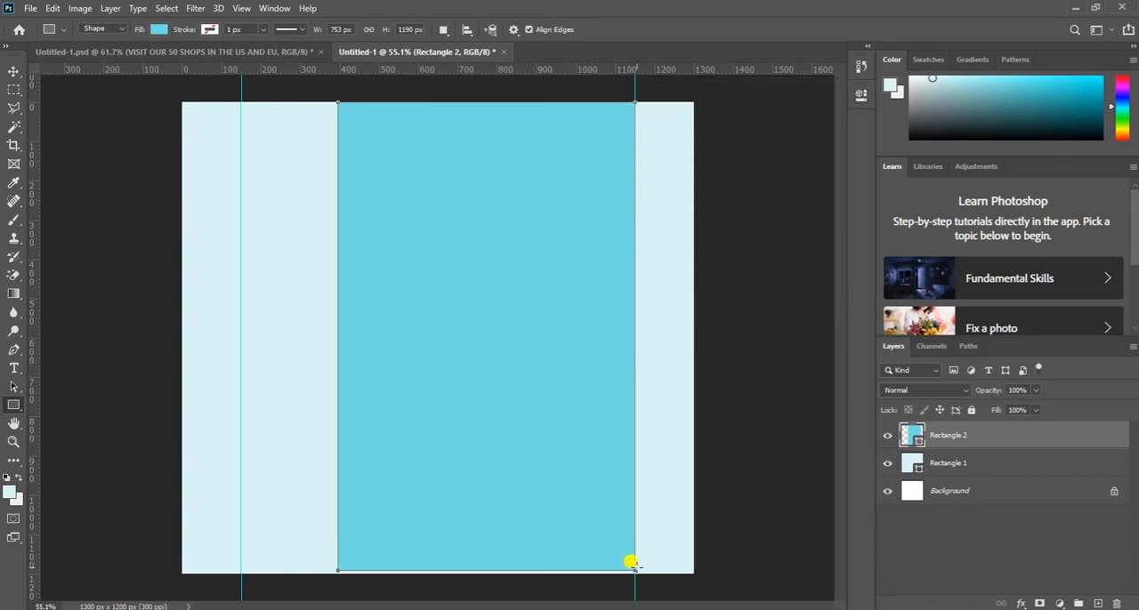
- Stretch the blue rectangle leftward to about 107.6% width and down to the canvas's lower edge
key(ctrl+t)
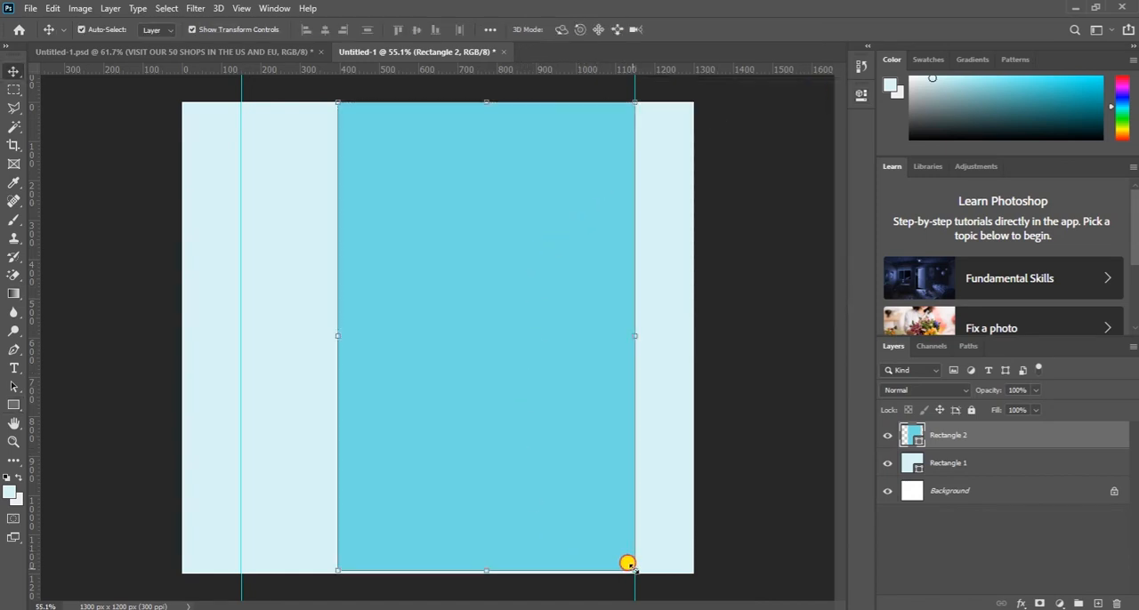
drag(515, 566, 358, 568)
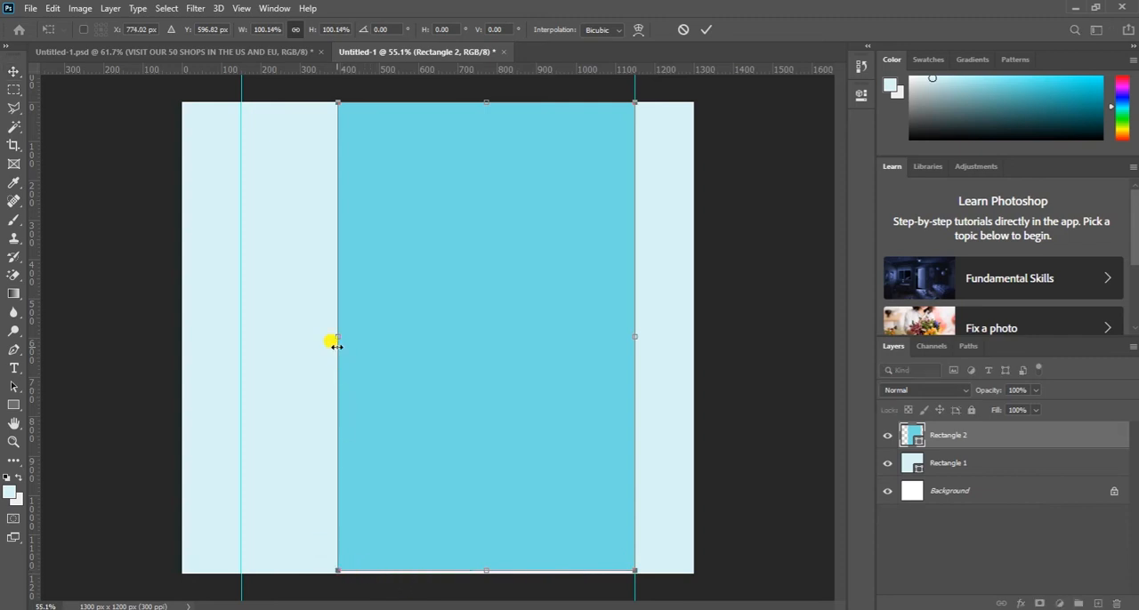
drag(335, 334, 309, 331)
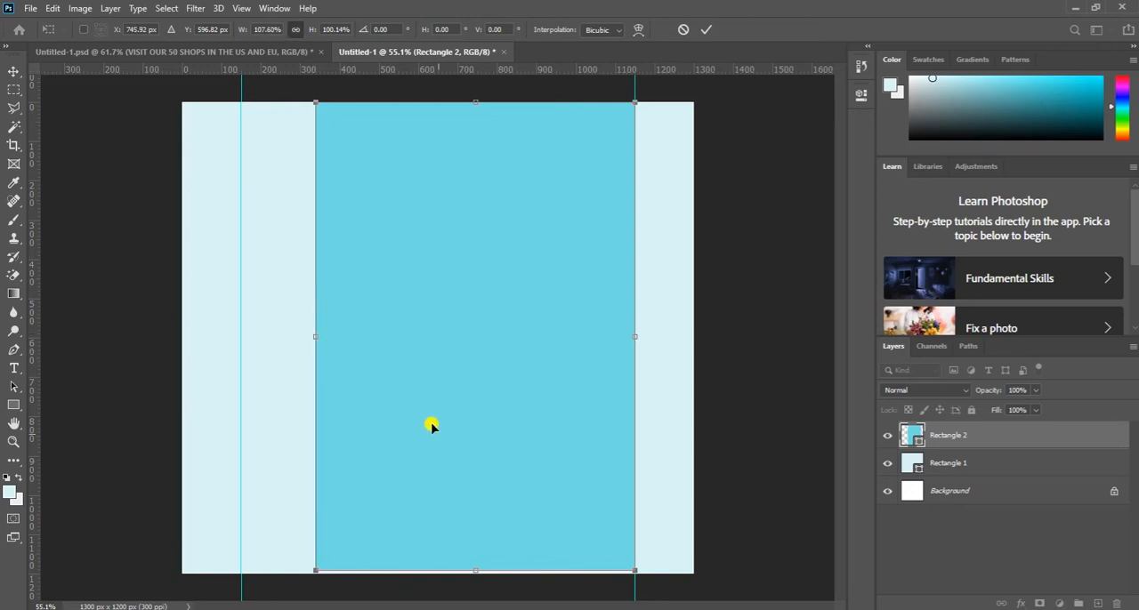
drag(473, 567, 469, 566)
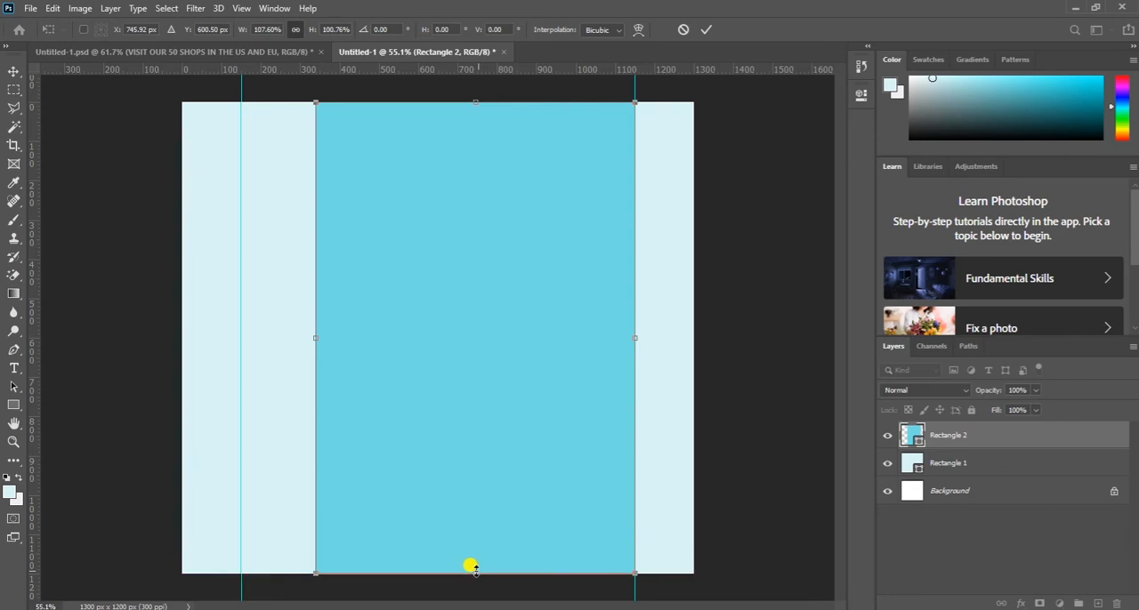
click(707, 28)
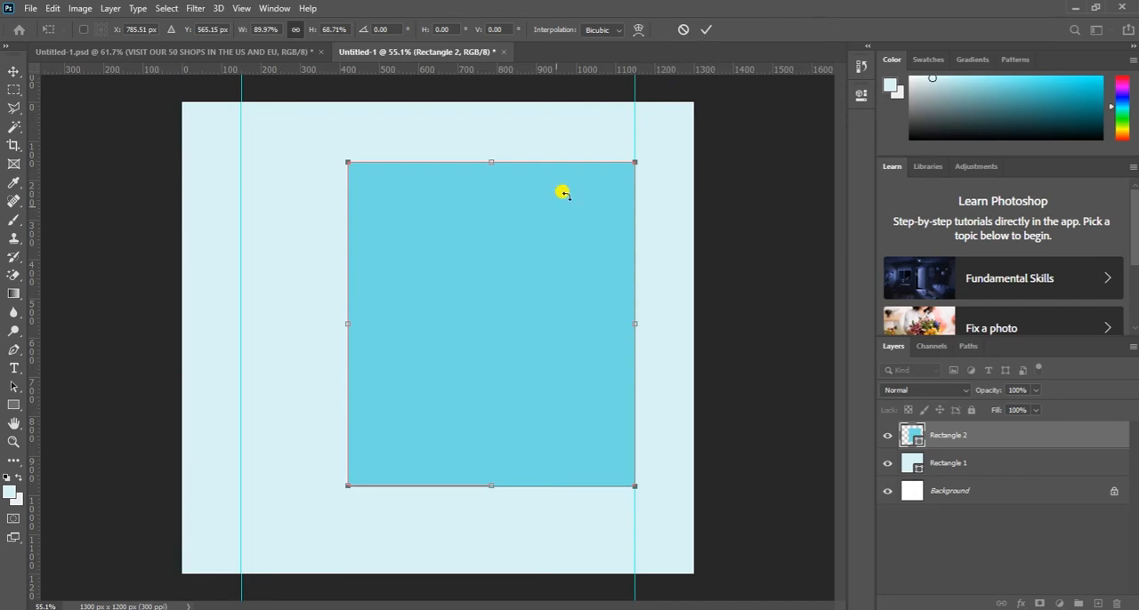
- Try shrinking the blue rectangle to about 90% width and 69% height, and undo that transform
click(704, 32)
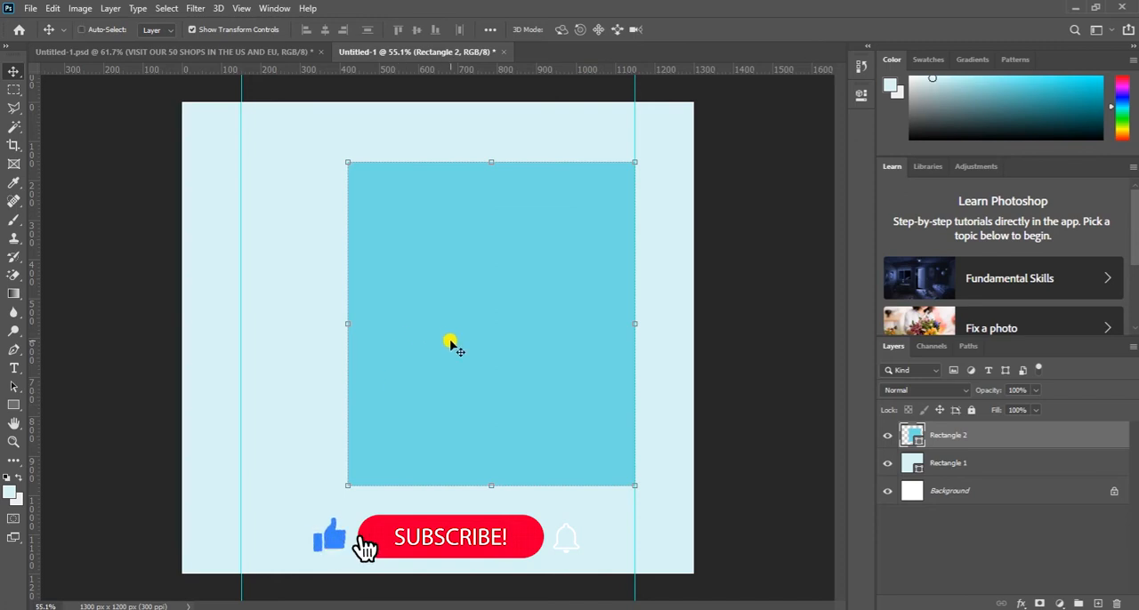
key(ctrl+z)
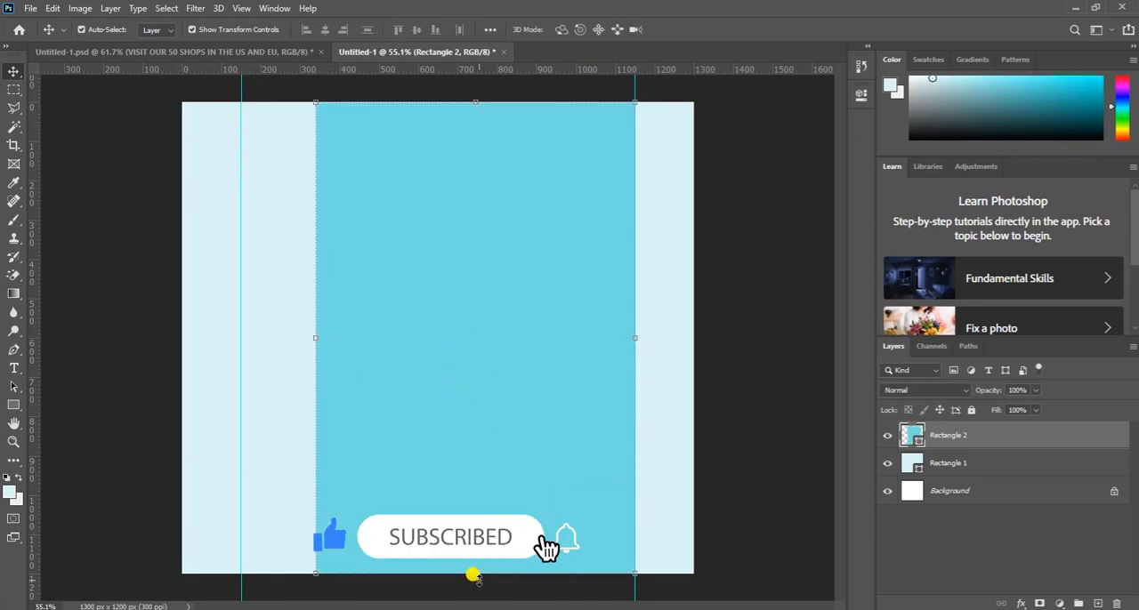
- Resize the blue rectangle to about 774 x 880 px with its right edge on the guide, and center it vertically on the canvas
drag(475, 575, 465, 407)
drag(472, 258, 473, 314)
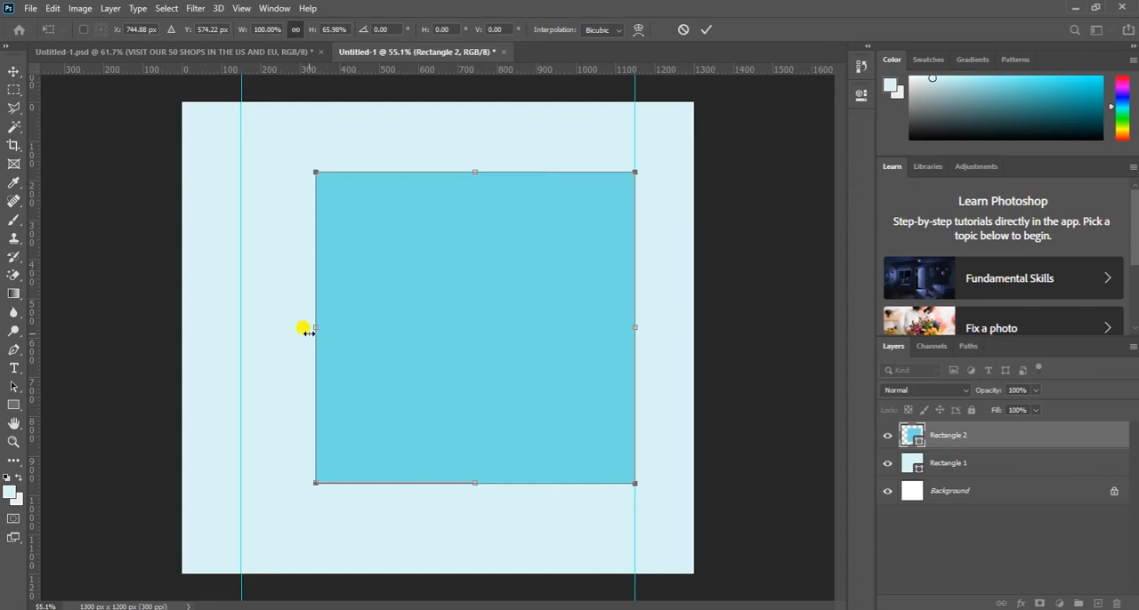
drag(317, 330, 329, 329)
drag(481, 172, 477, 131)
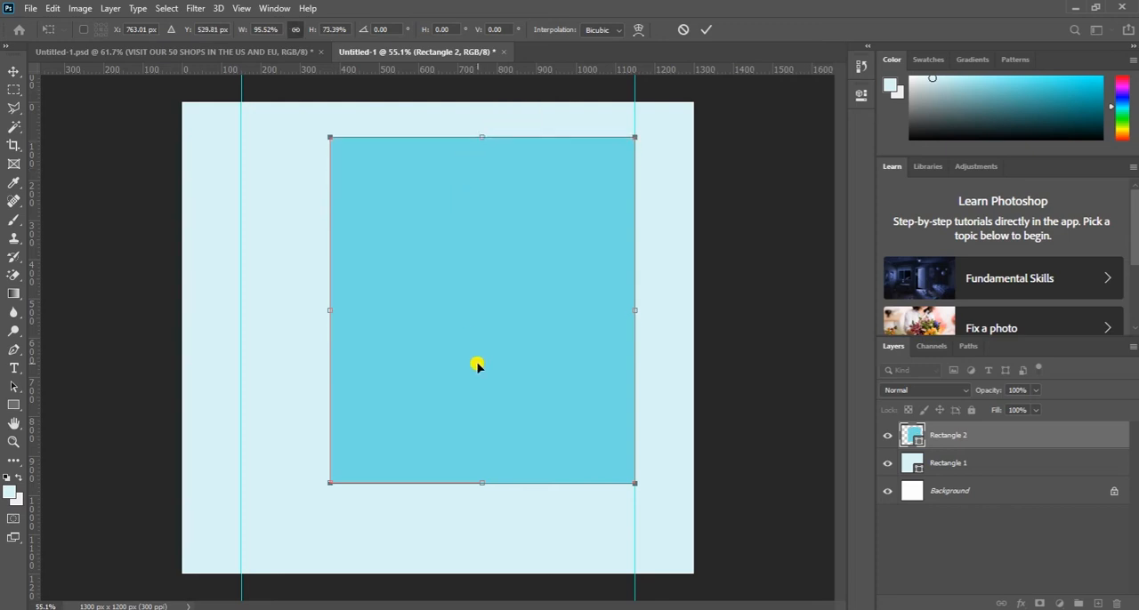
drag(477, 364, 480, 376)
click(706, 29)
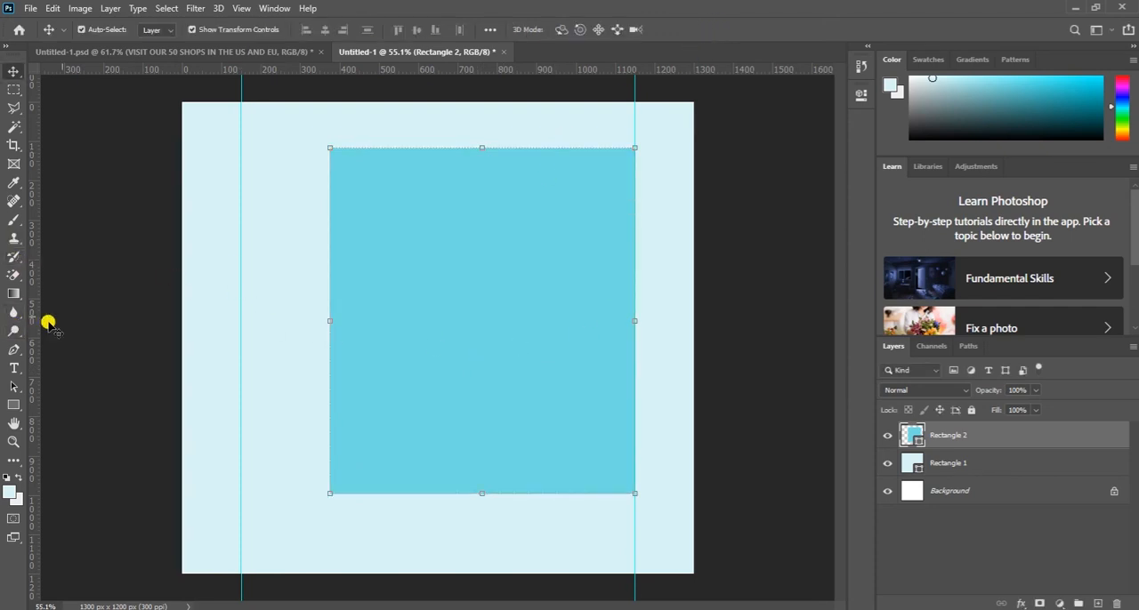
drag(436, 327, 436, 341)
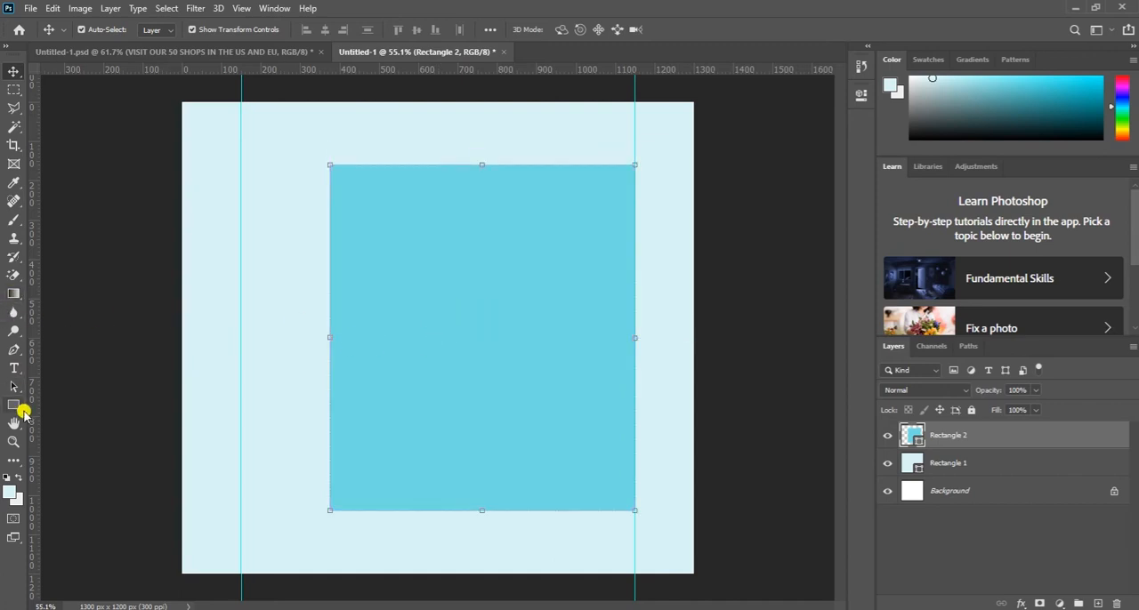
- Draw a smaller rectangle about 405 x 398 px starting at the left-hand guide and overlapping the blue rectangle's left edge
click(14, 404)
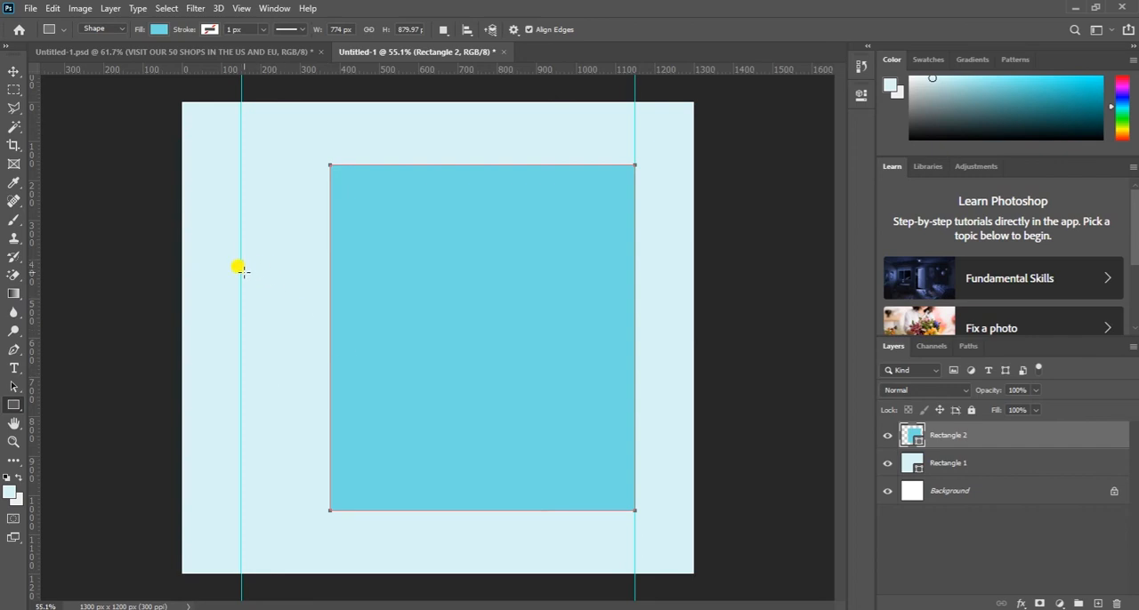
drag(240, 274, 396, 430)
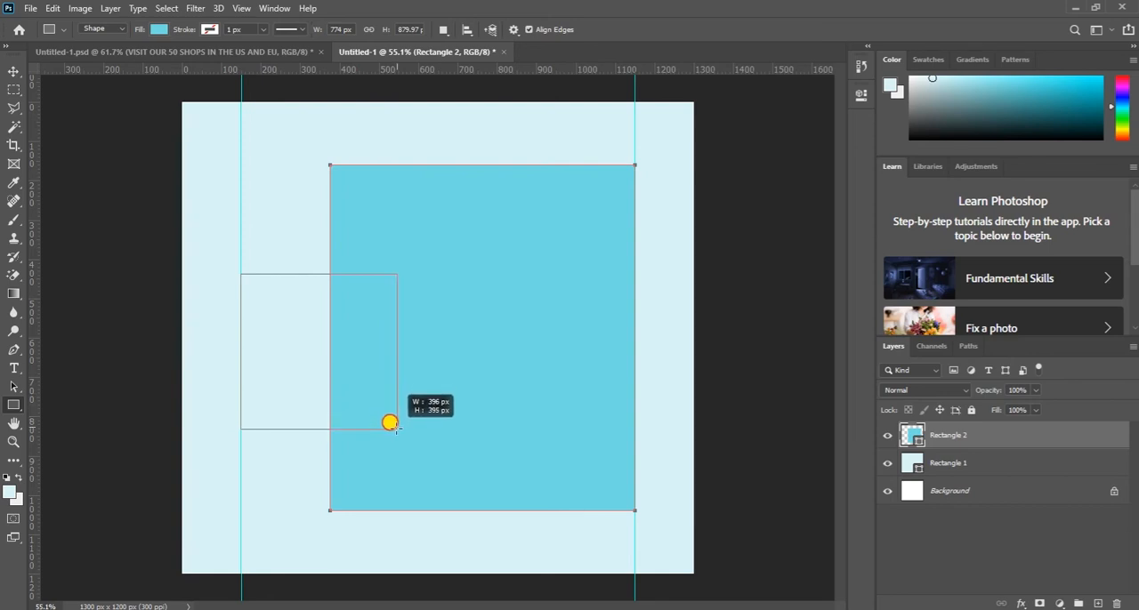
drag(397, 430, 401, 431)
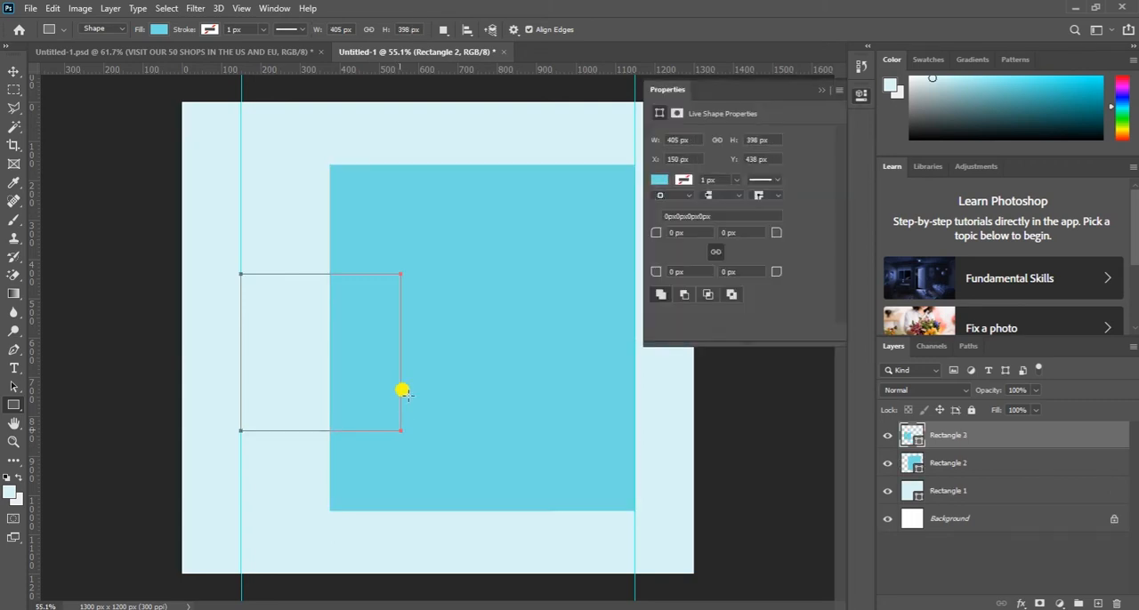
- Change the small rectangle's fill color to black, #000000
double_click(914, 435)
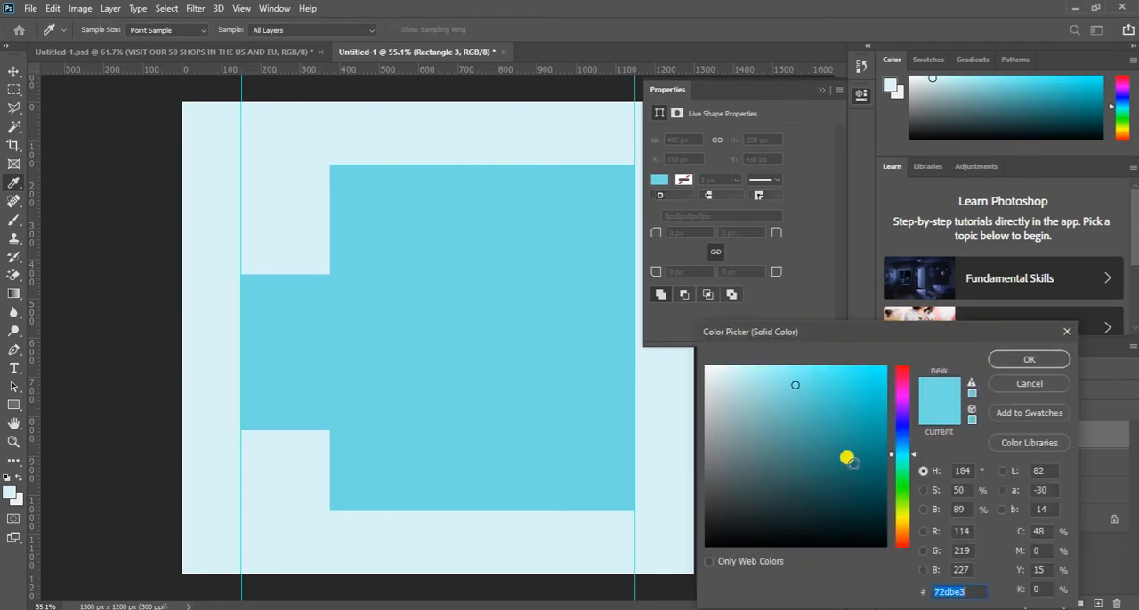
drag(793, 516, 695, 548)
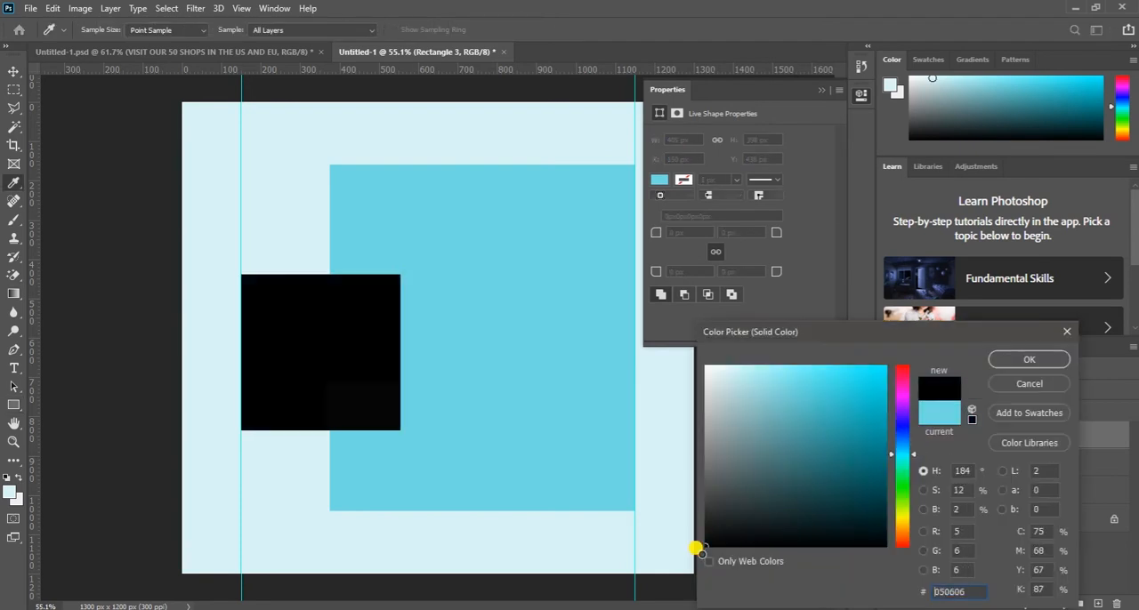
click(1029, 359)
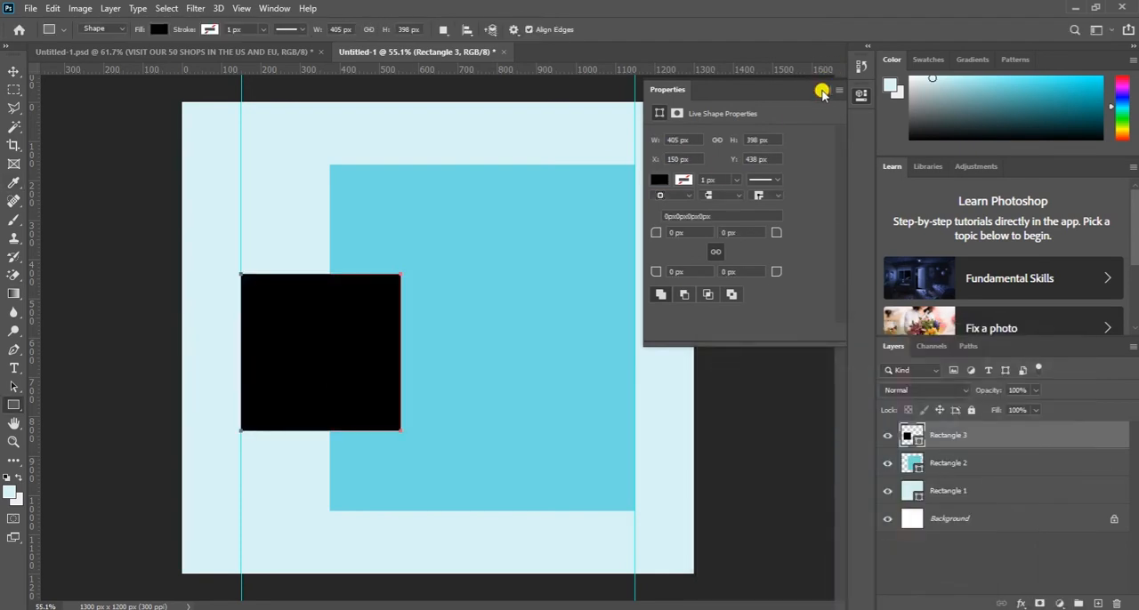
click(821, 90)
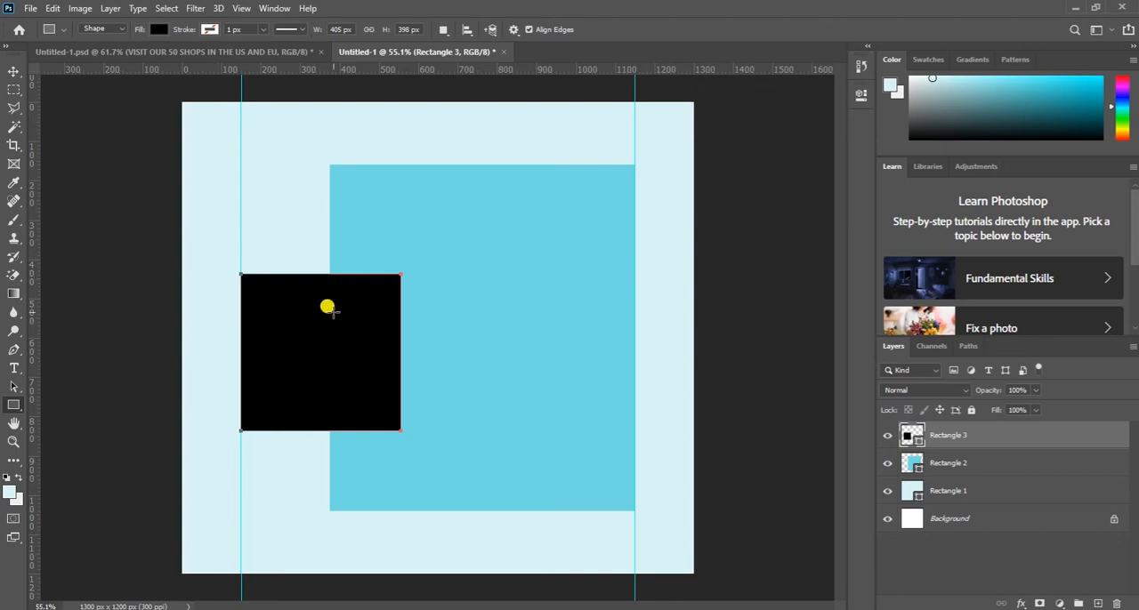
- Enlarge the black rectangle upward and rightward to about 106% width and 109% height
key(v)
drag(316, 273, 312, 260)
drag(395, 344, 404, 344)
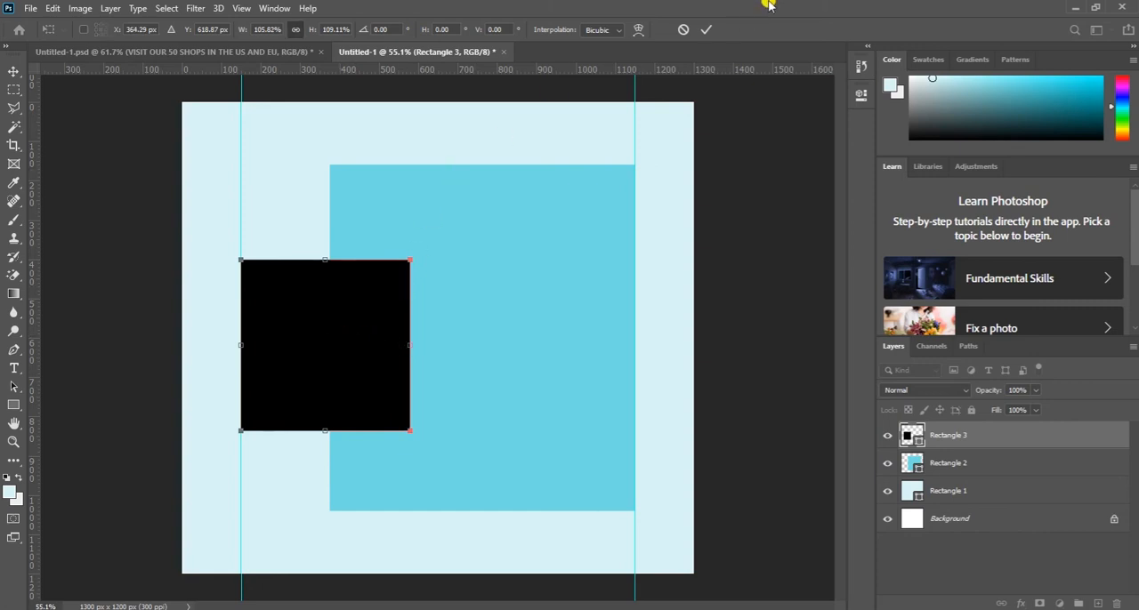
click(703, 31)
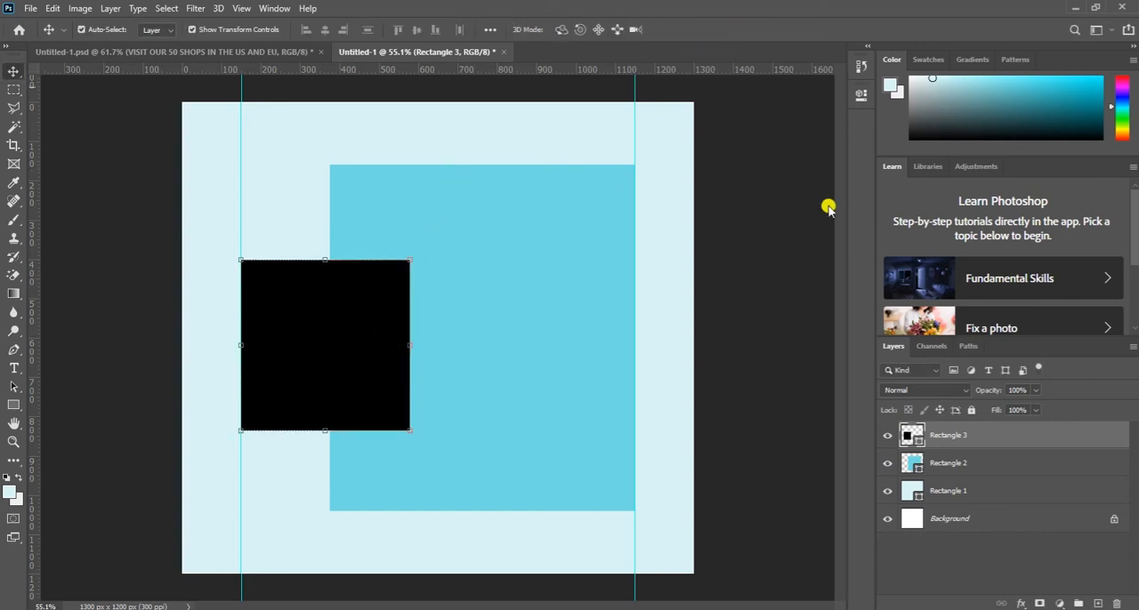
- Align the vertical centers of the black and medium-blue rectangles, and select only the black rectangle's layer
shift+click(950, 459)
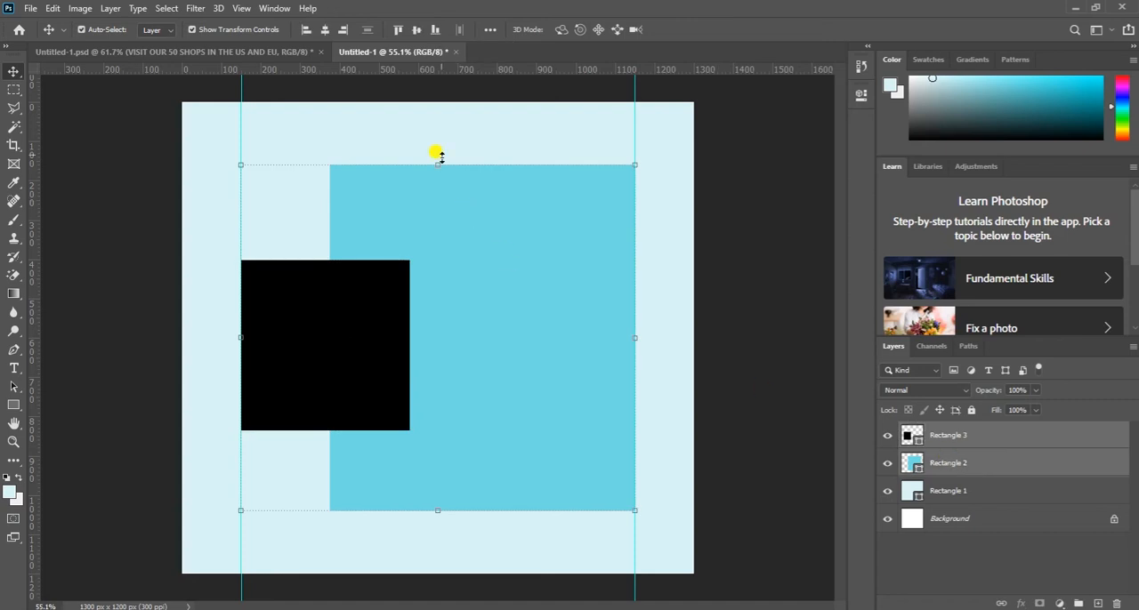
click(415, 30)
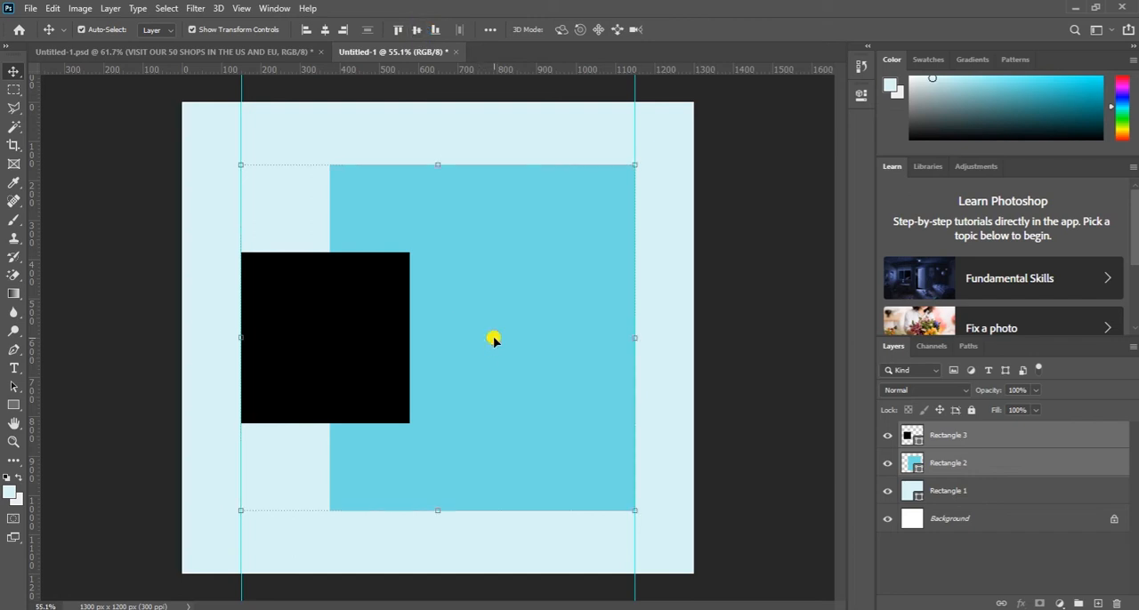
click(941, 436)
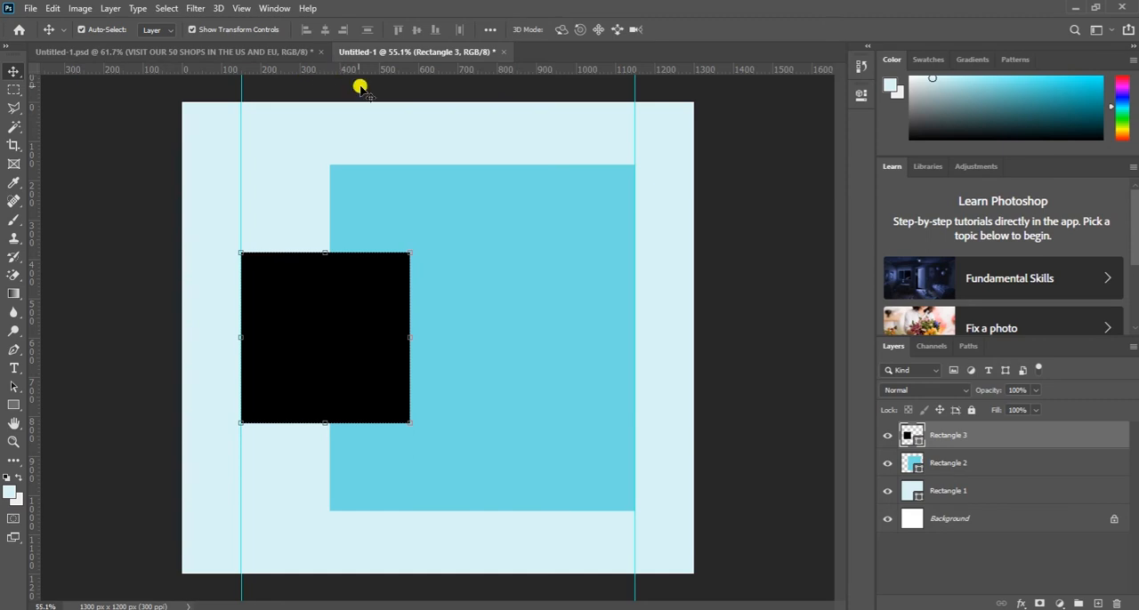
- Switch to the Optics website folder in File Explorer and place optics-home-becentre.png into the Photoshop design above the black rectangle
key(alt+Tab)
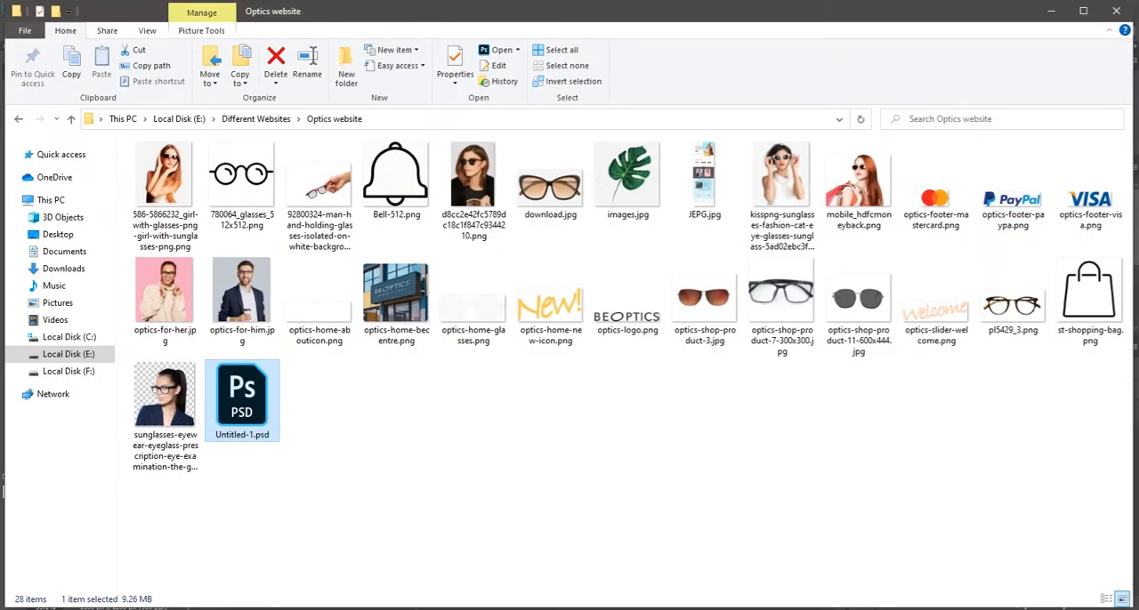
key(alt+Tab)
key(alt+Tab)
click(394, 293)
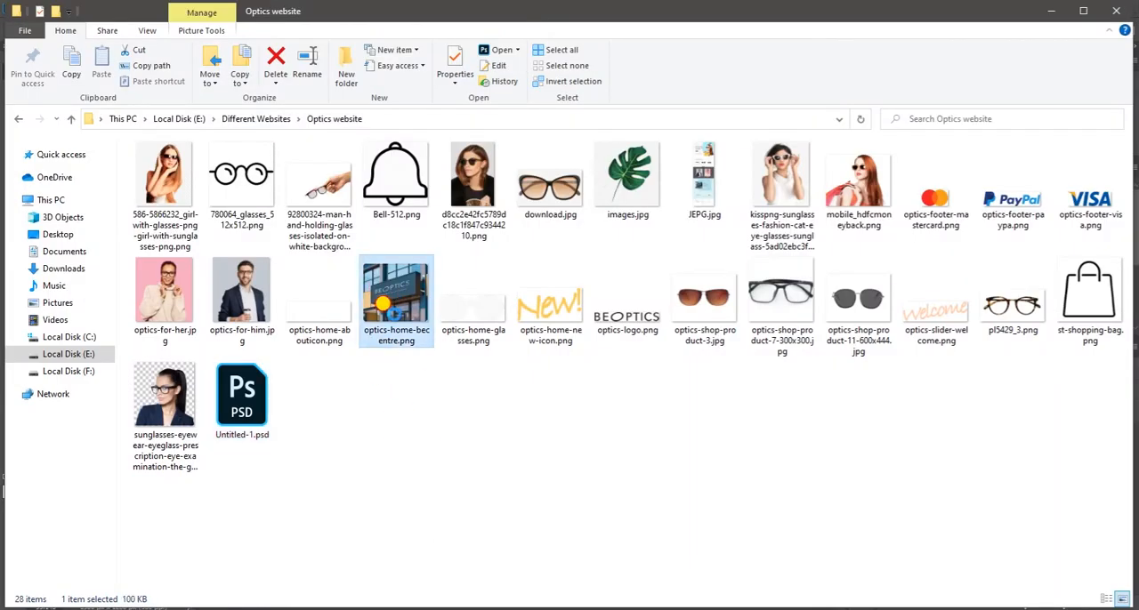
drag(397, 300, 339, 357)
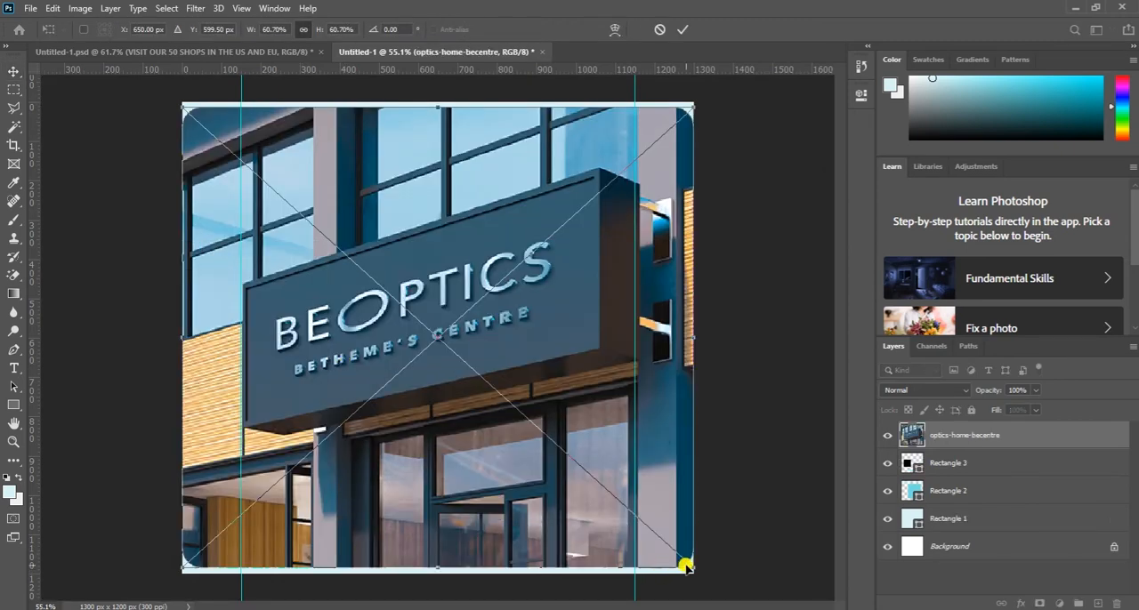
drag(685, 560, 364, 257)
drag(295, 183, 334, 325)
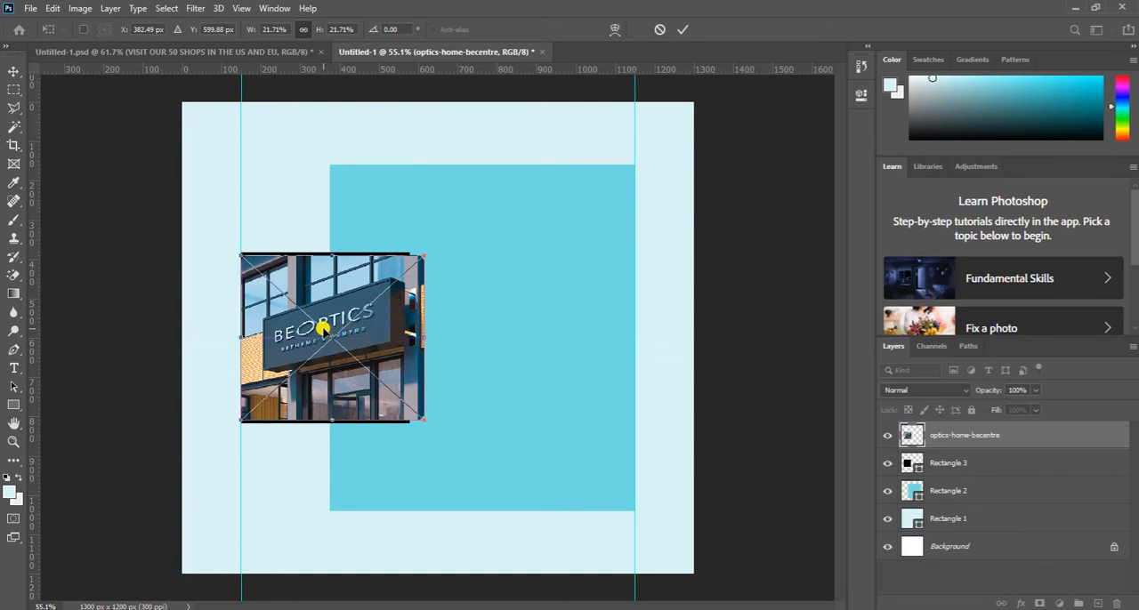
click(662, 29)
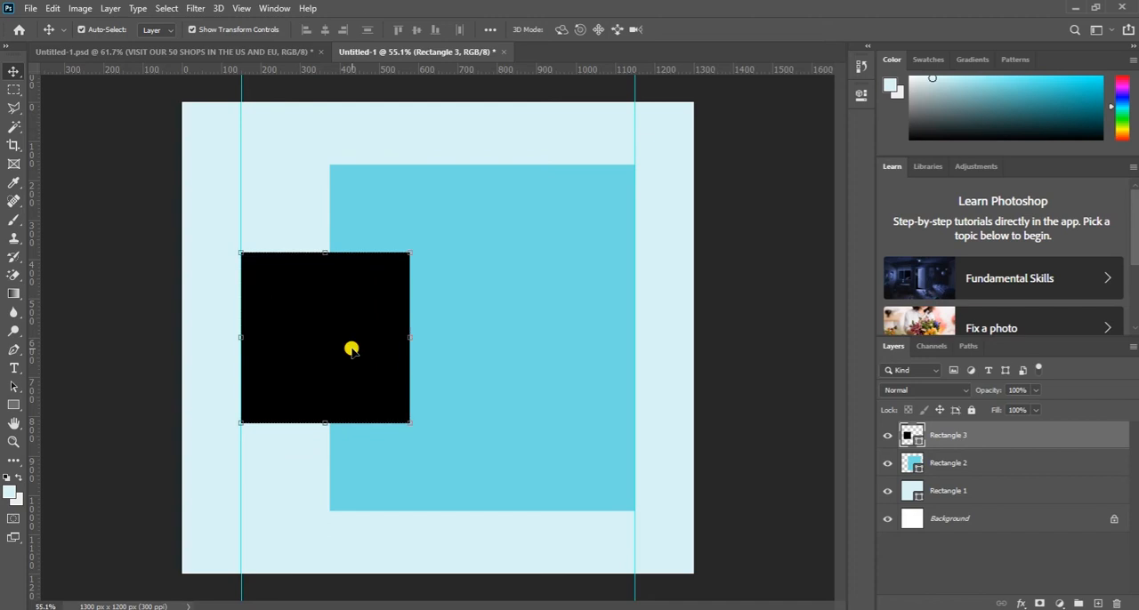
- Replace the black rectangle with a rounded rectangle about 391 x 367 px with 10 px corners, starting at the left guide
key(Delete)
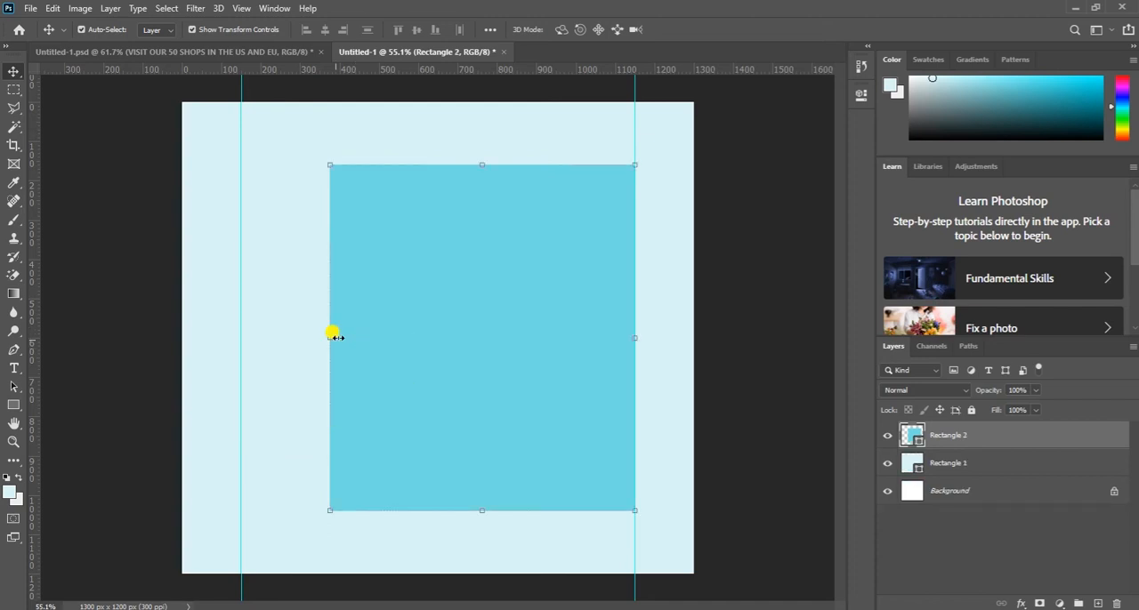
drag(13, 405, 54, 419)
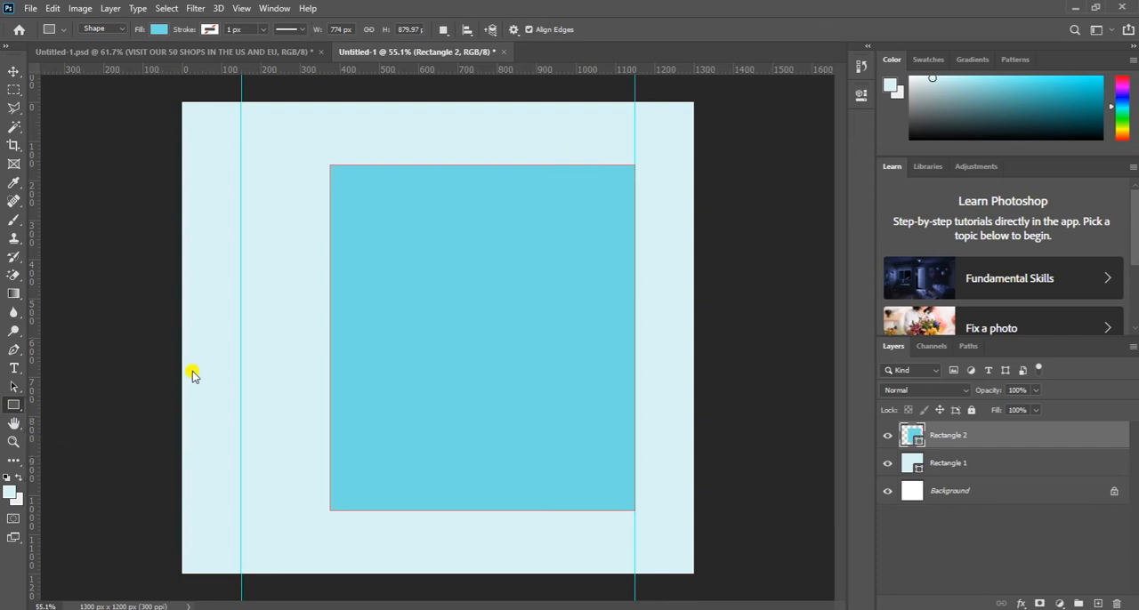
drag(242, 285, 394, 431)
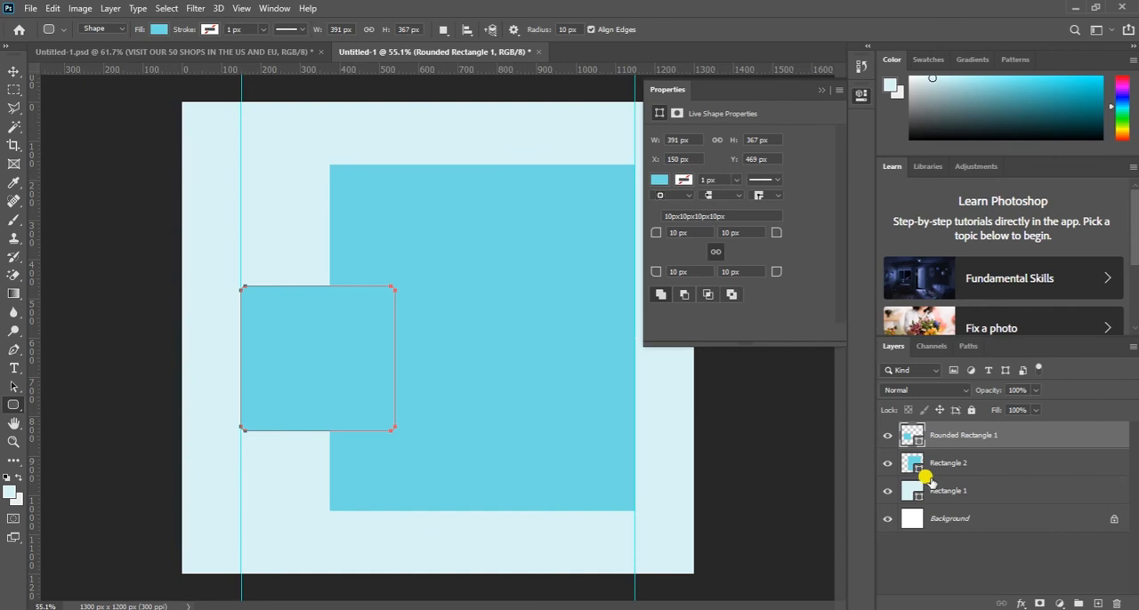
- Change the small rounded rectangle's fill color to black, #000000
double_click(916, 444)
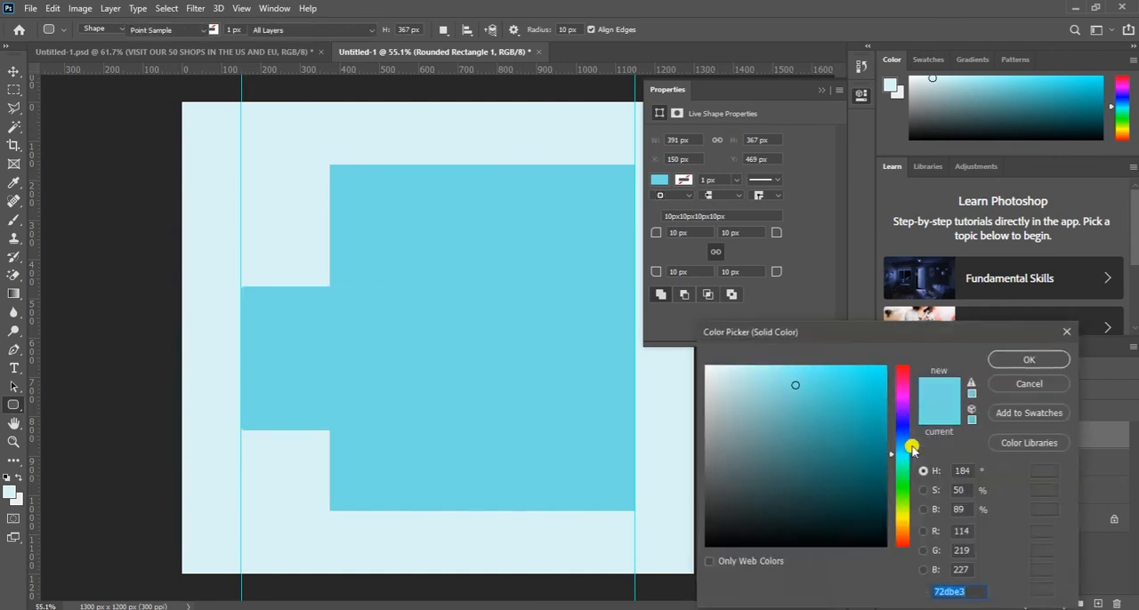
drag(723, 532, 686, 547)
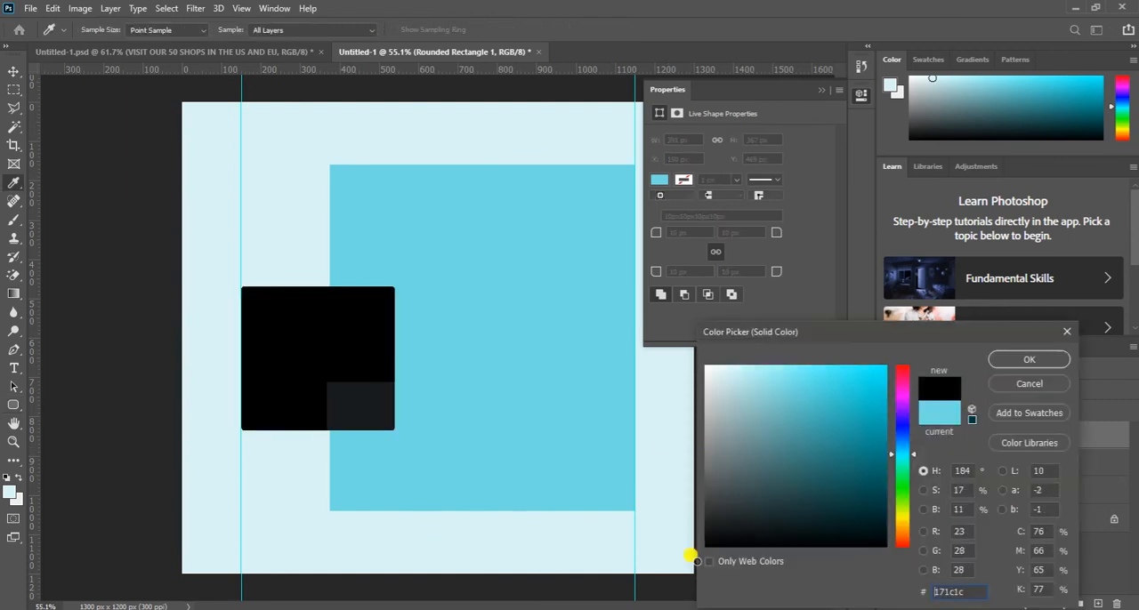
click(1015, 359)
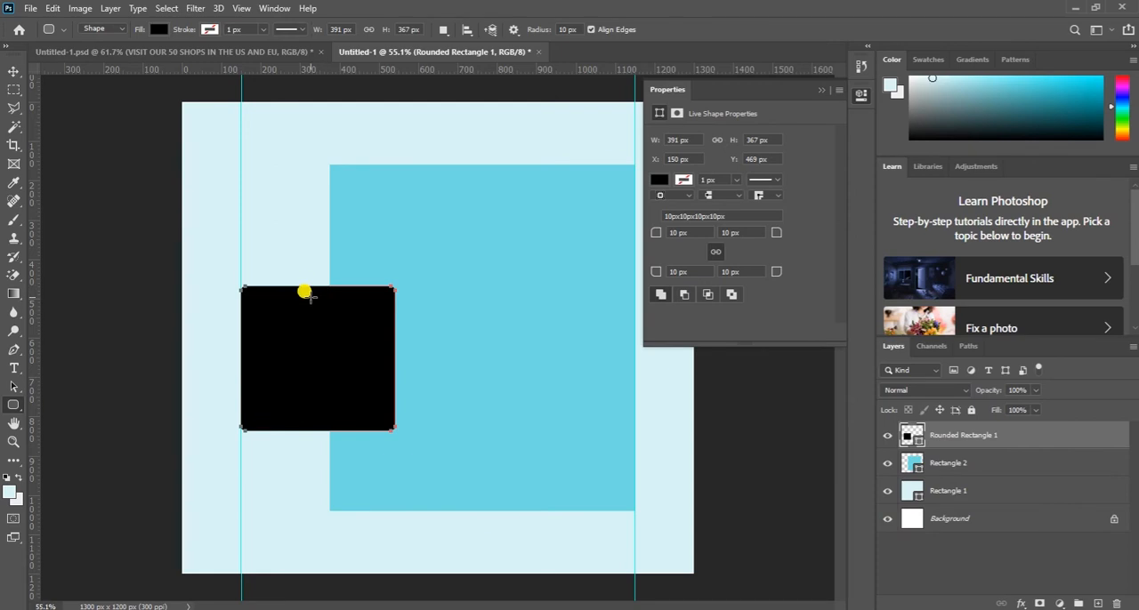
- Enlarge the black rounded rectangle to about 413 x 449 px and center it vertically on the canvas against the left guide
key(v)
drag(317, 284, 317, 274)
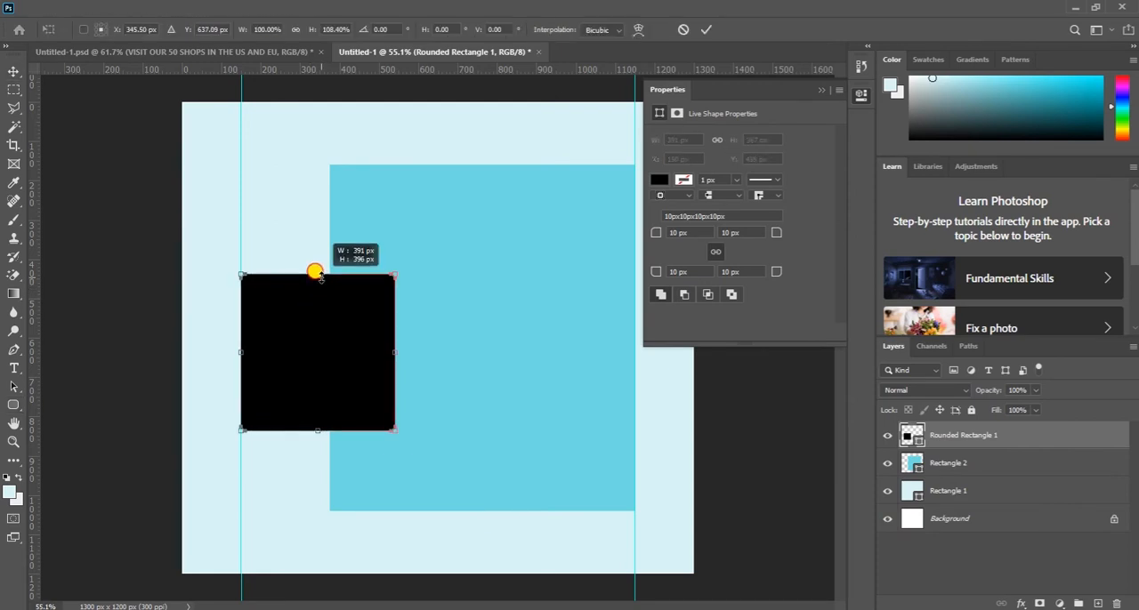
drag(394, 344, 403, 344)
drag(312, 430, 312, 436)
drag(319, 273, 321, 262)
drag(336, 349, 336, 339)
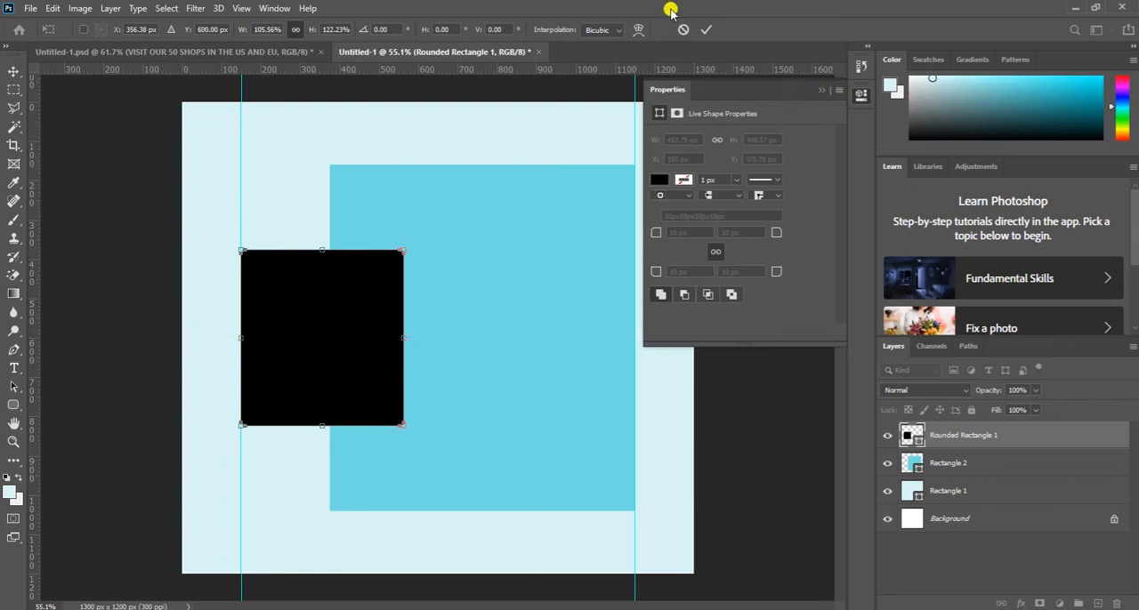
click(706, 29)
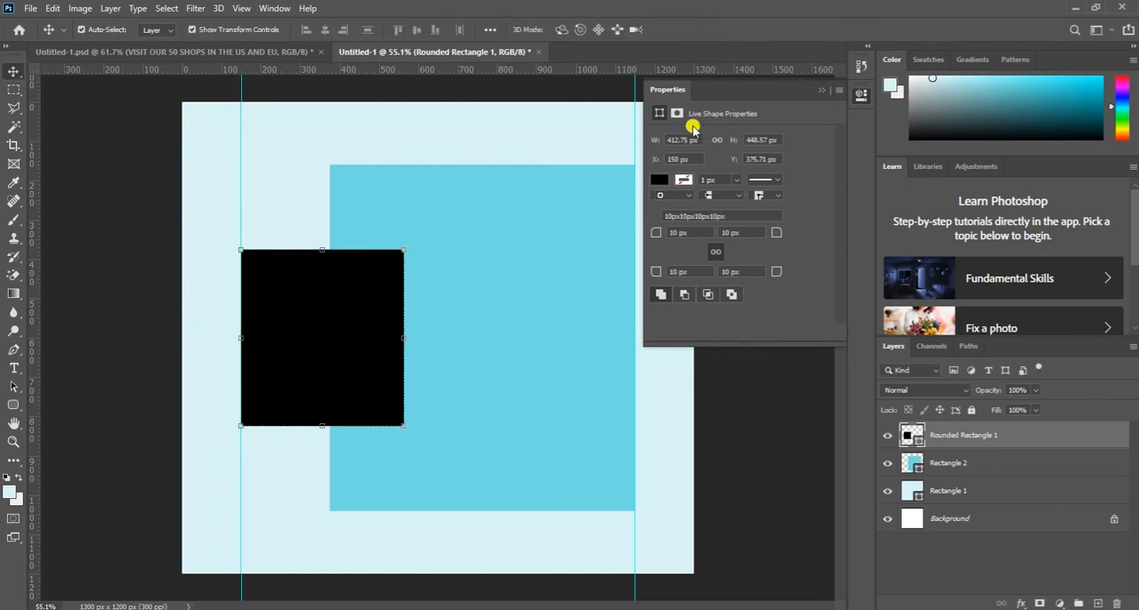
click(822, 92)
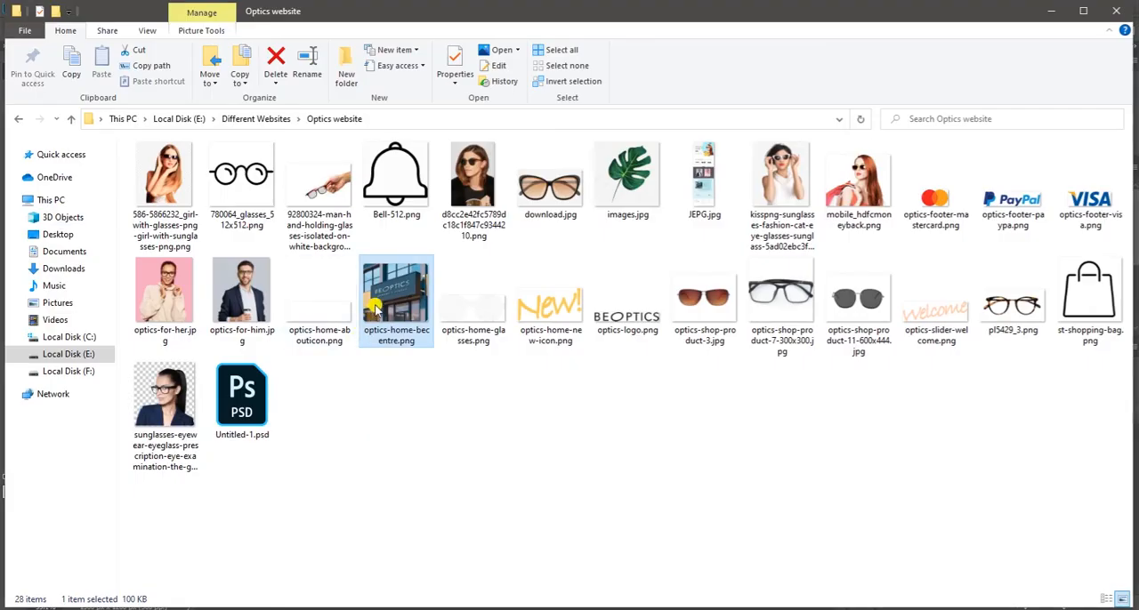
- Place the optics-home-becentre image, scale it down to cover the black rounded rectangle, and clip it to that shape with a clipping mask
drag(375, 307, 320, 338)
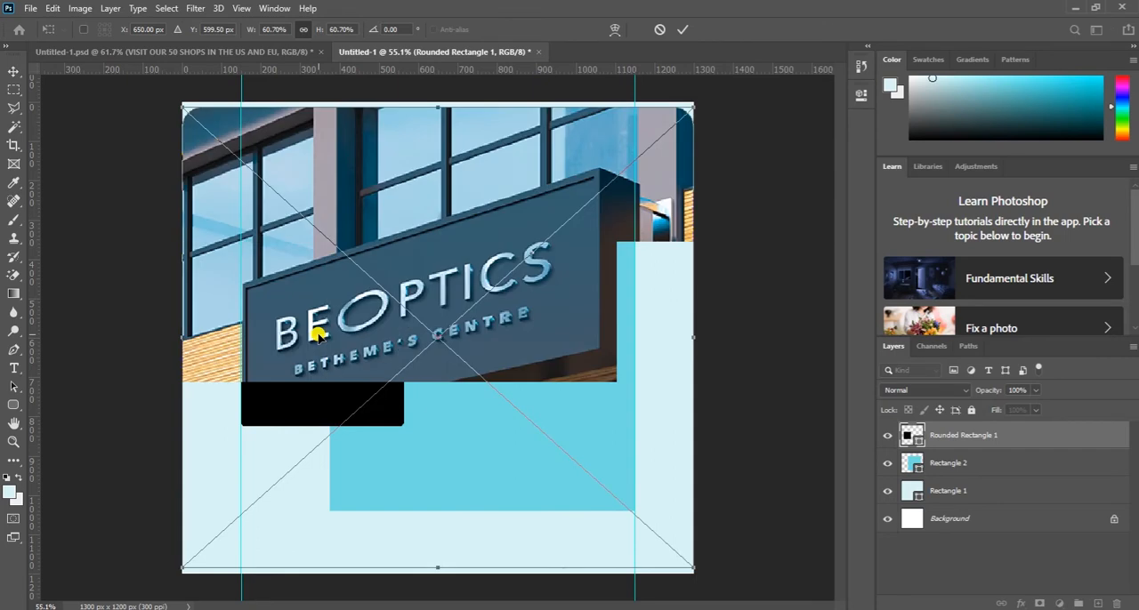
drag(687, 562, 328, 323)
drag(275, 172, 318, 315)
click(688, 33)
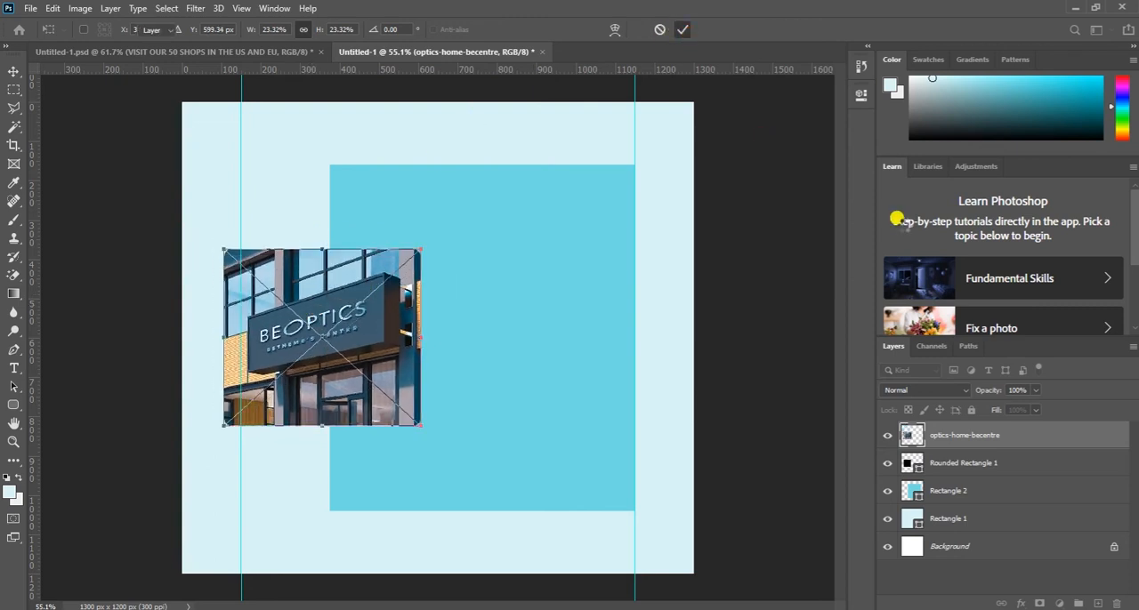
right_click(963, 437)
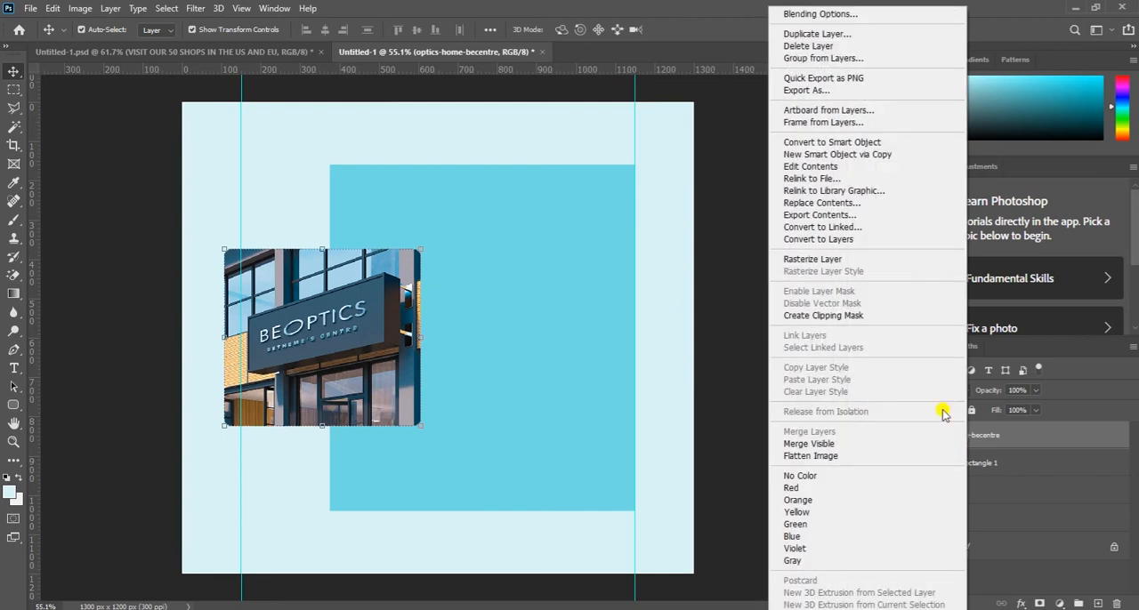
click(822, 319)
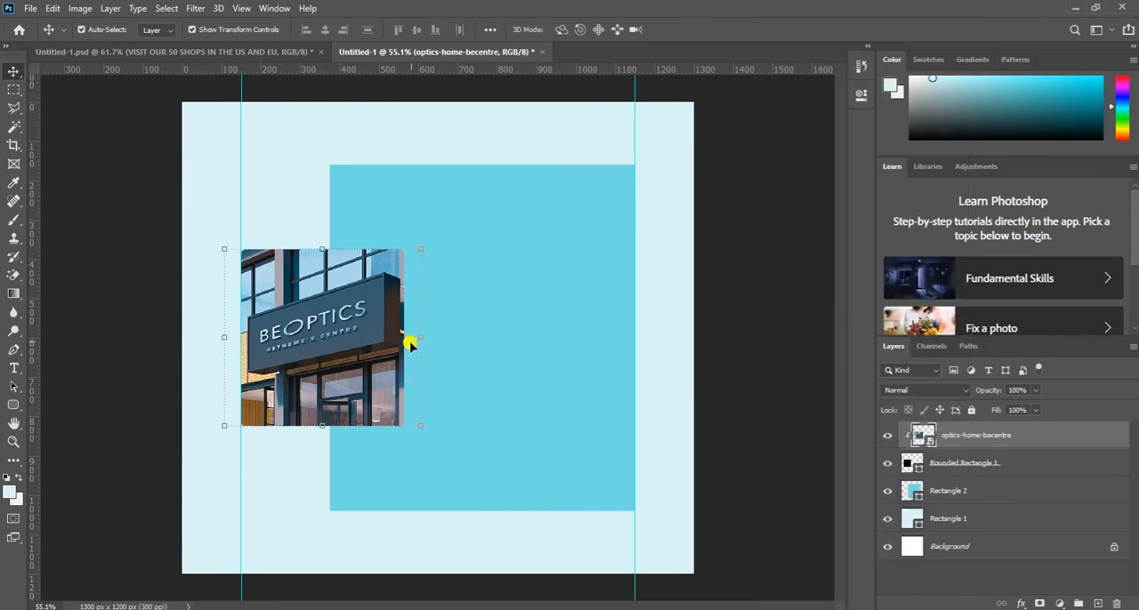
- Widen the photo's rounded frame rightward to about 110% and fit its height to the image at about 100.3%
click(955, 465)
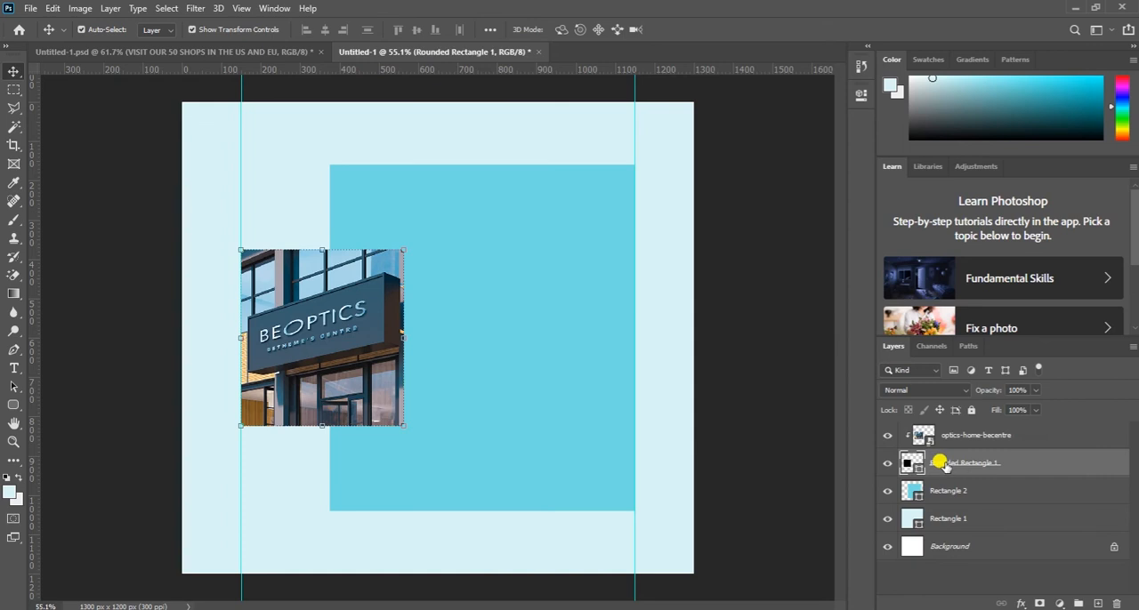
drag(399, 336, 416, 336)
drag(331, 425, 331, 426)
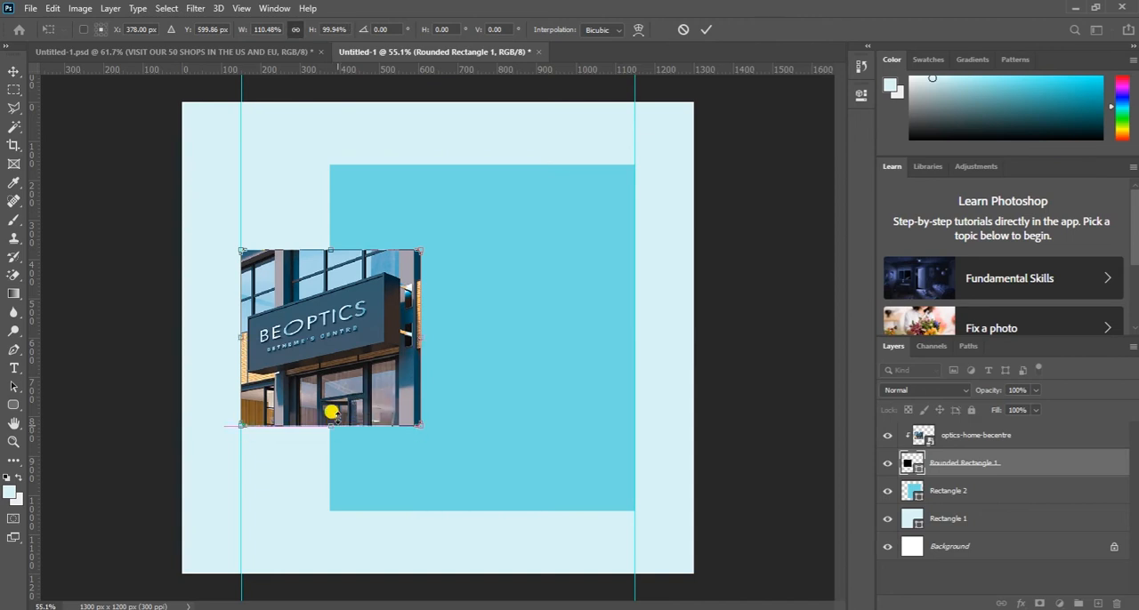
mouse_move(330, 250)
mouse_down()
mouse_move(326, 229)
mouse_move(330, 249)
mouse_up()
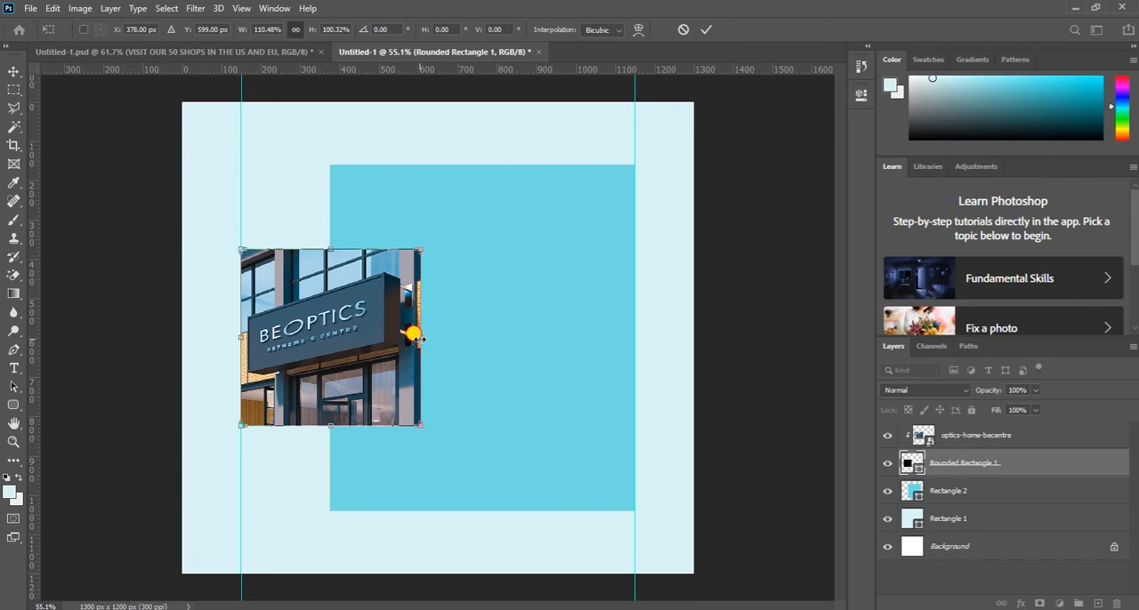
drag(419, 333, 418, 331)
click(707, 29)
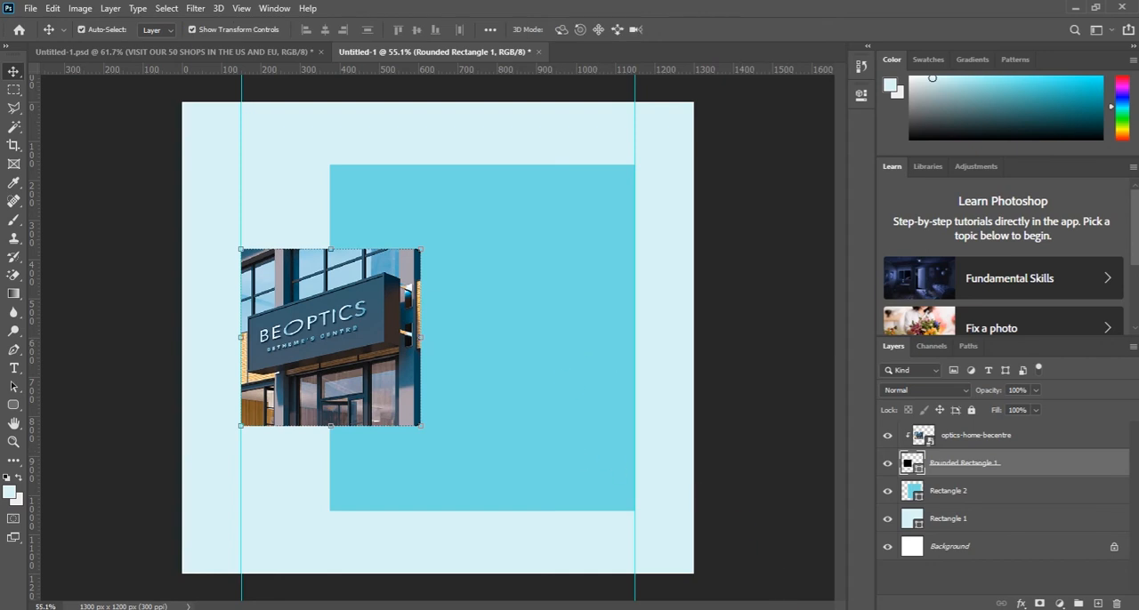
- Change the fill color of the large blue Rectangle 2 panel to pale blue, #b3e2ea
click(586, 403)
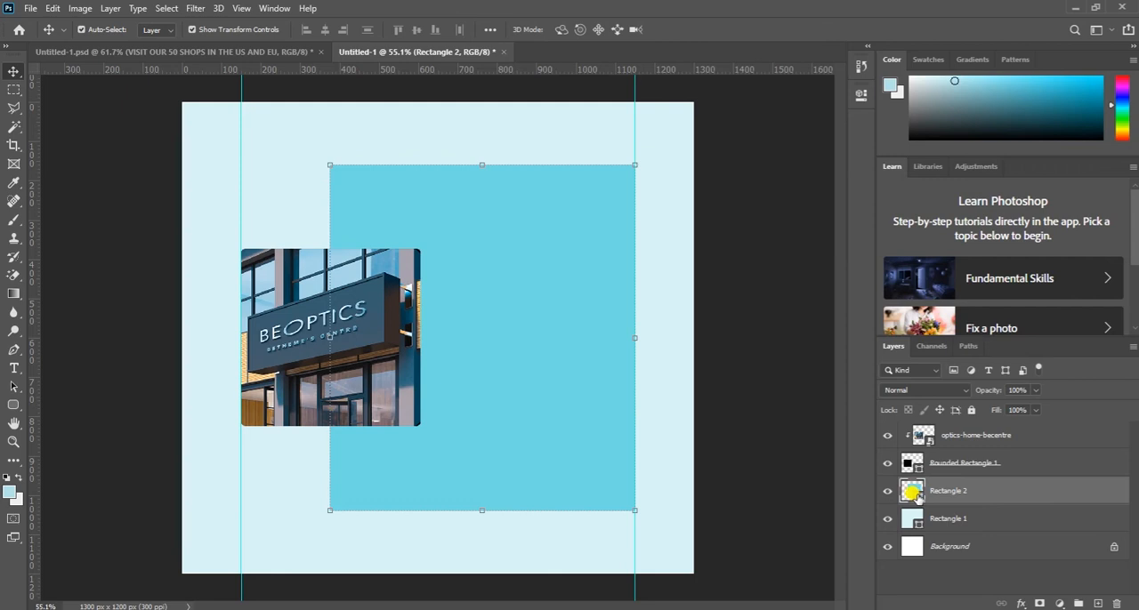
double_click(914, 492)
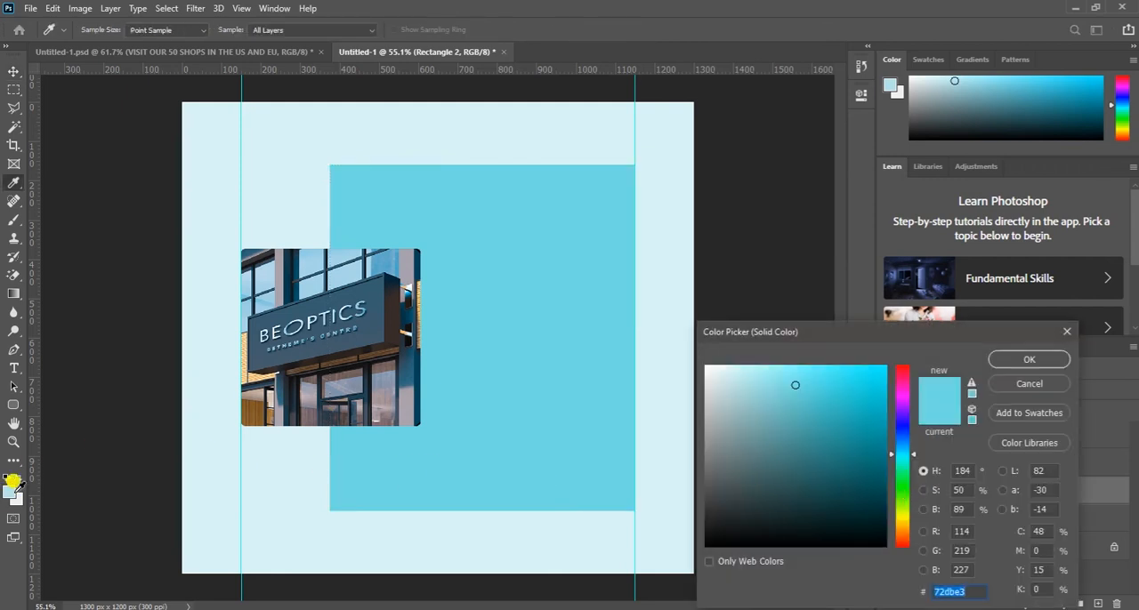
click(12, 483)
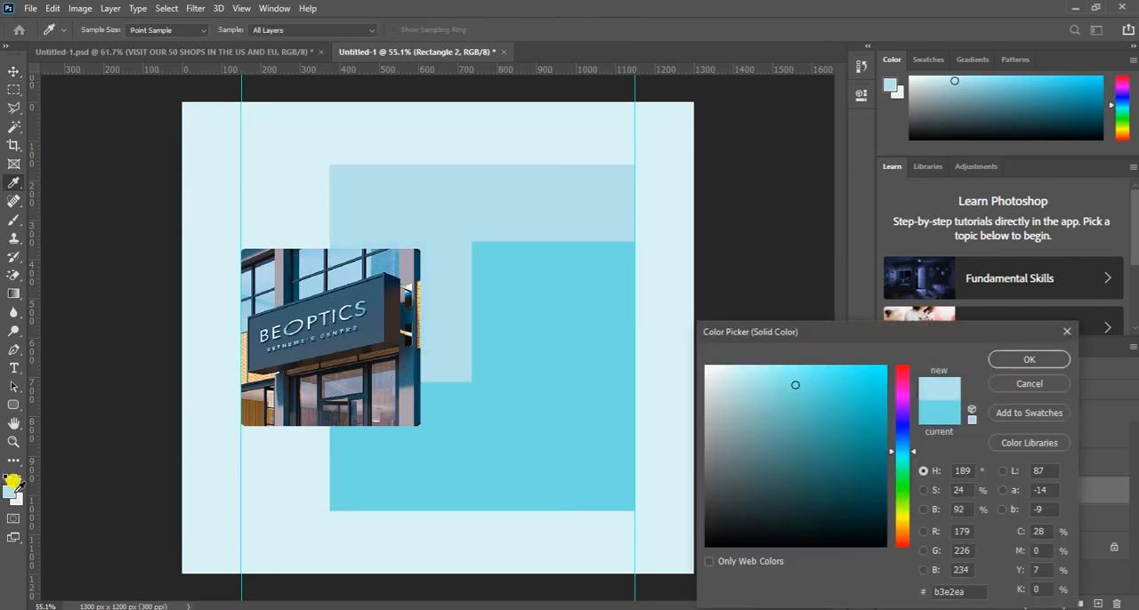
click(1025, 361)
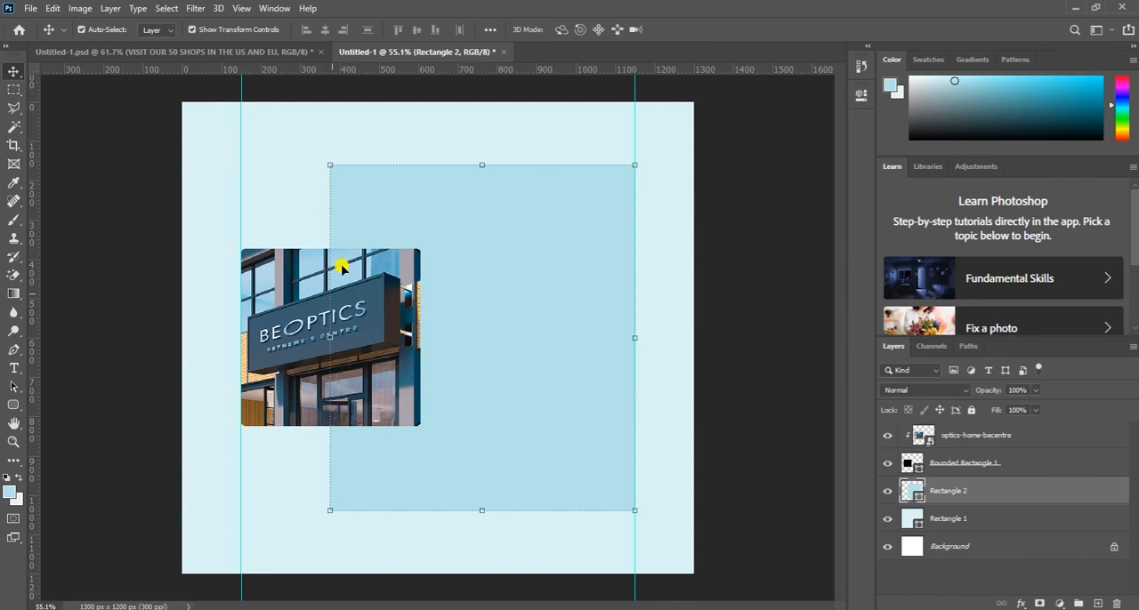
- Hide the Rectangle 2 panel and draw a pale blue rounded rectangle about 755 x 990 px with 10 px corners, ending at the right guide
click(284, 201)
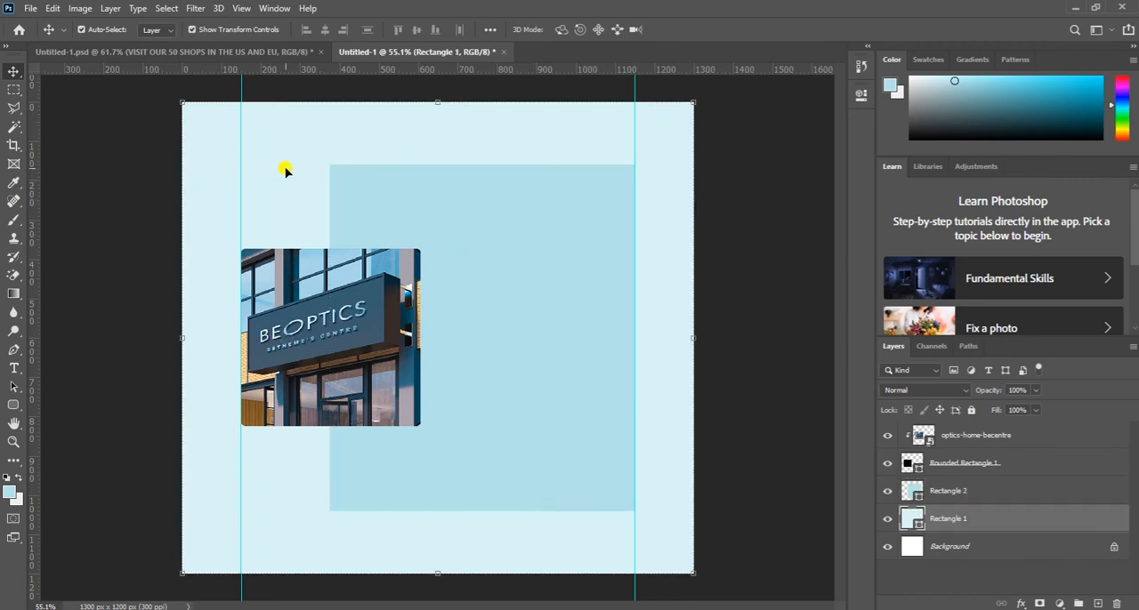
click(405, 192)
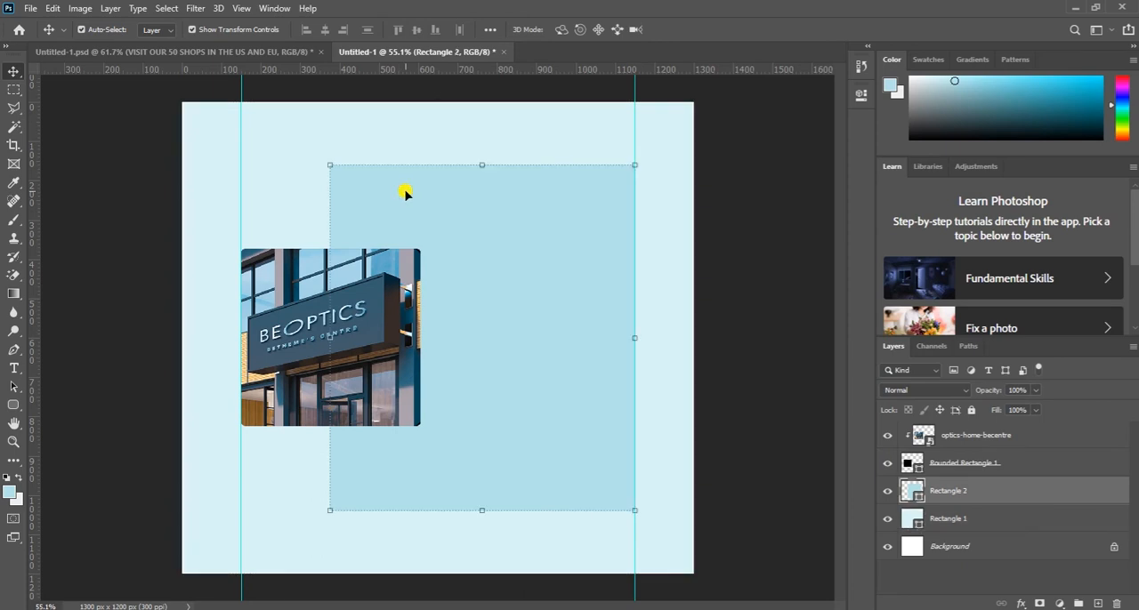
click(887, 490)
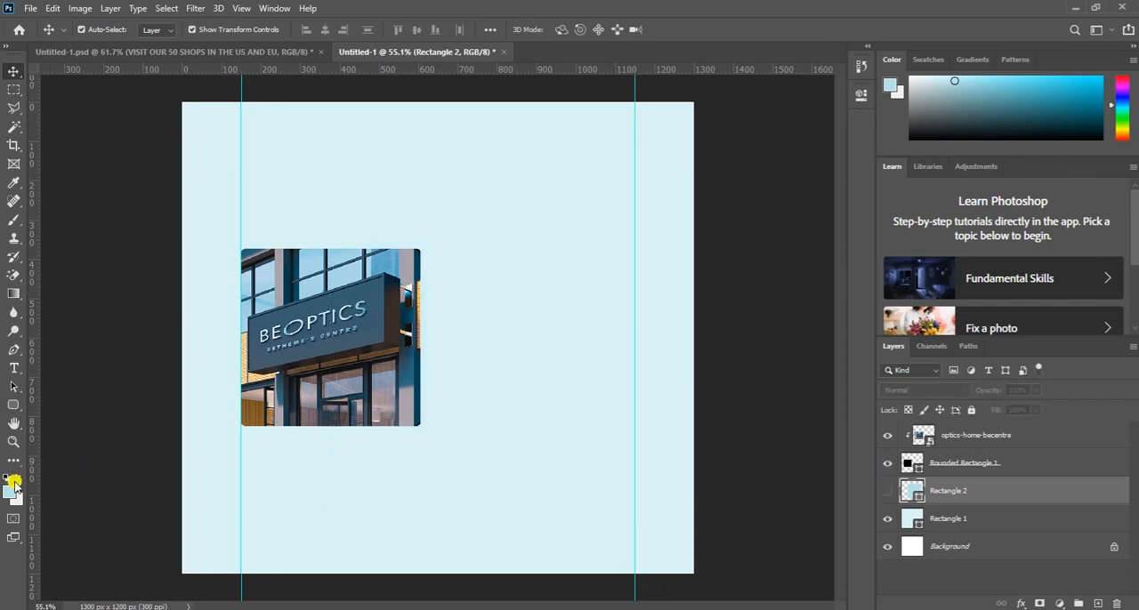
click(14, 405)
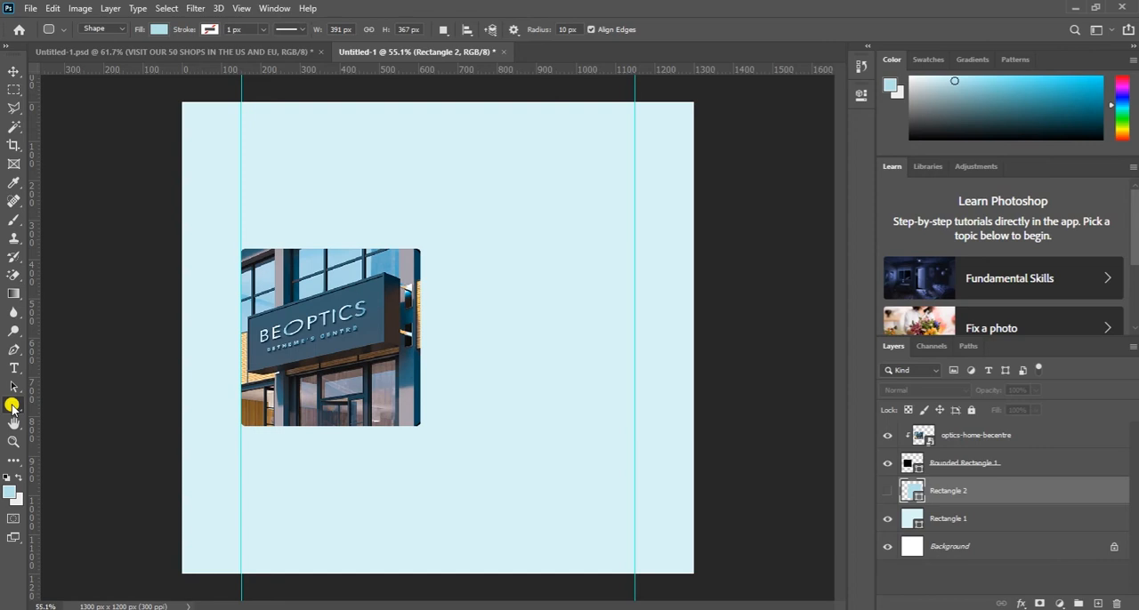
drag(338, 151, 631, 536)
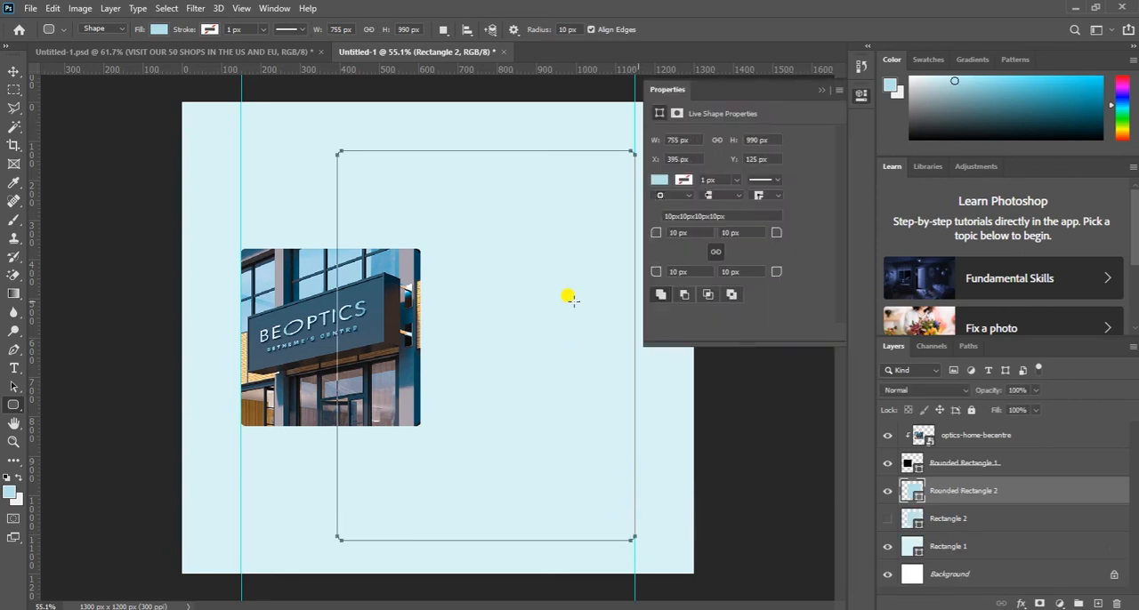
click(819, 91)
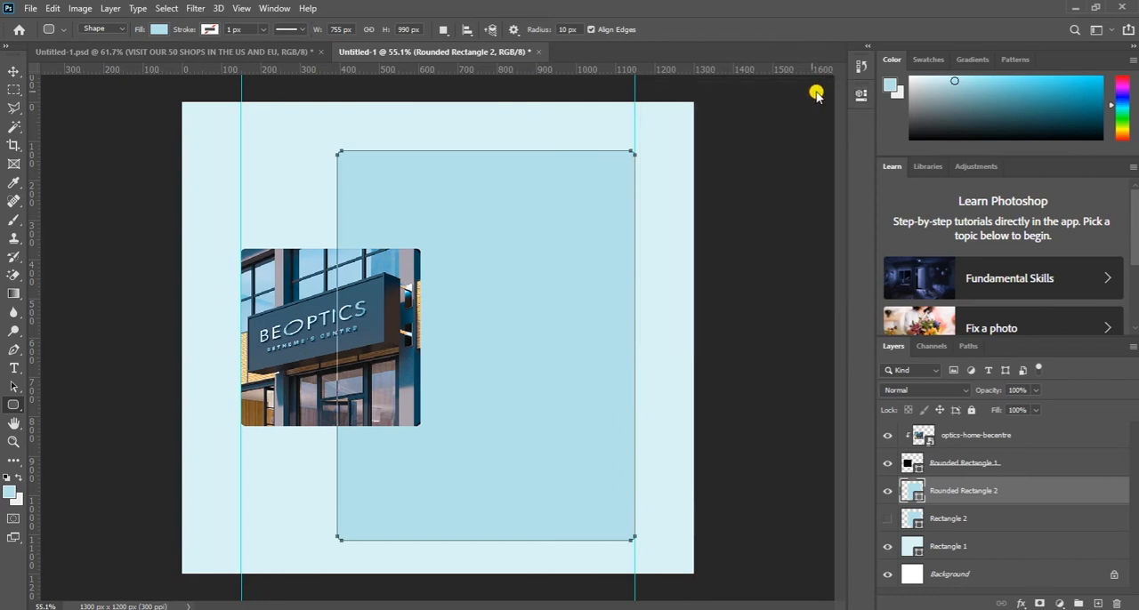
- Extend the new rounded panel upward and leftward to about 105% width and 103% height, and shorten it from below to about 97% height
key(v)
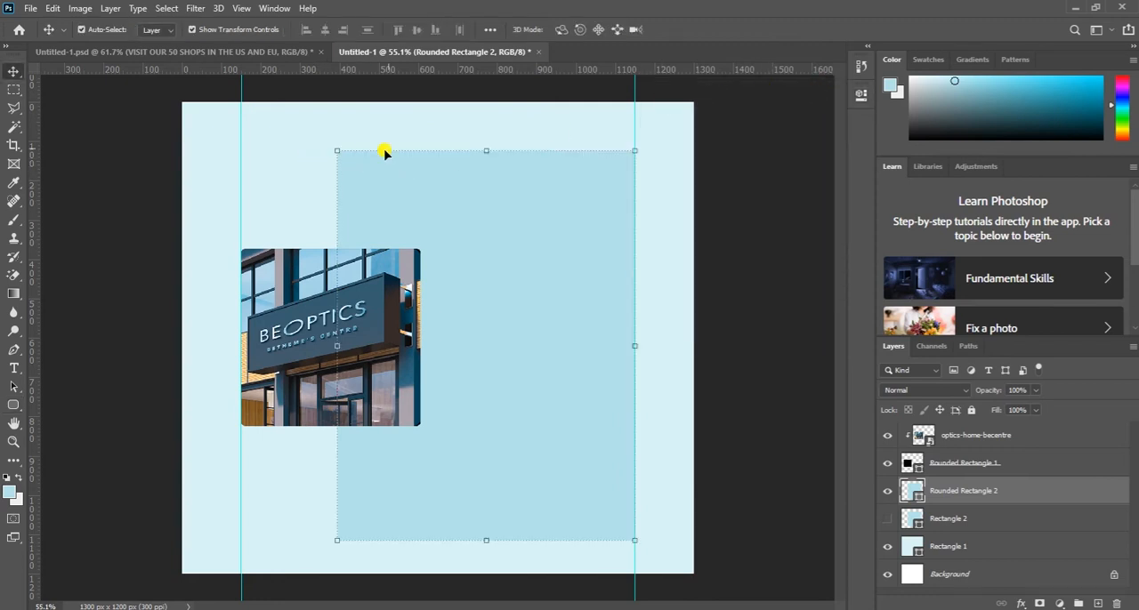
drag(486, 150, 485, 140)
drag(336, 339, 317, 338)
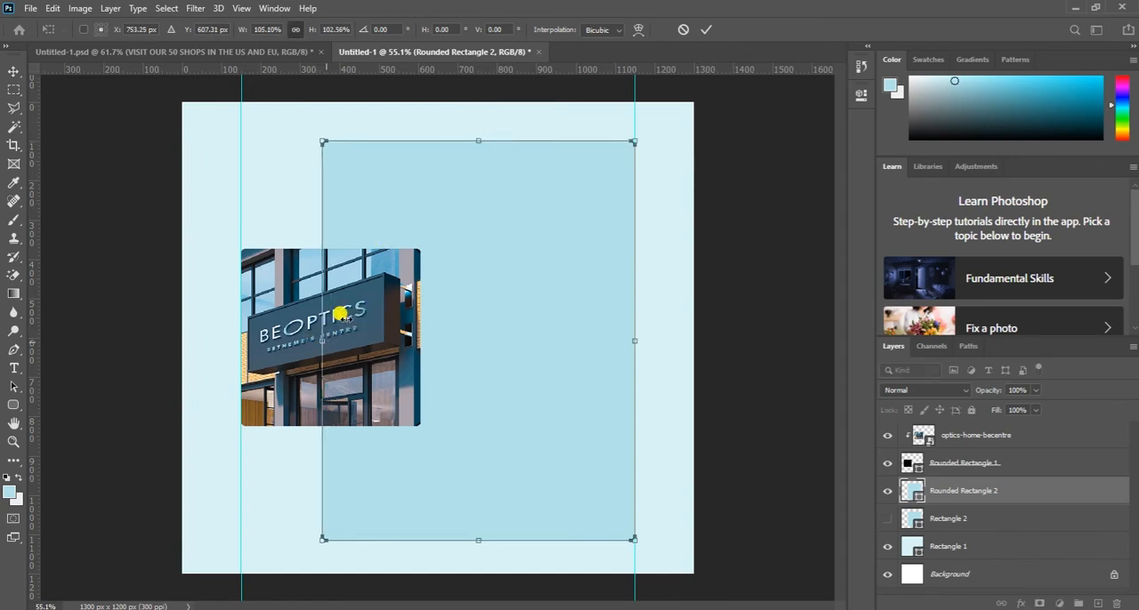
click(706, 29)
drag(477, 543, 472, 534)
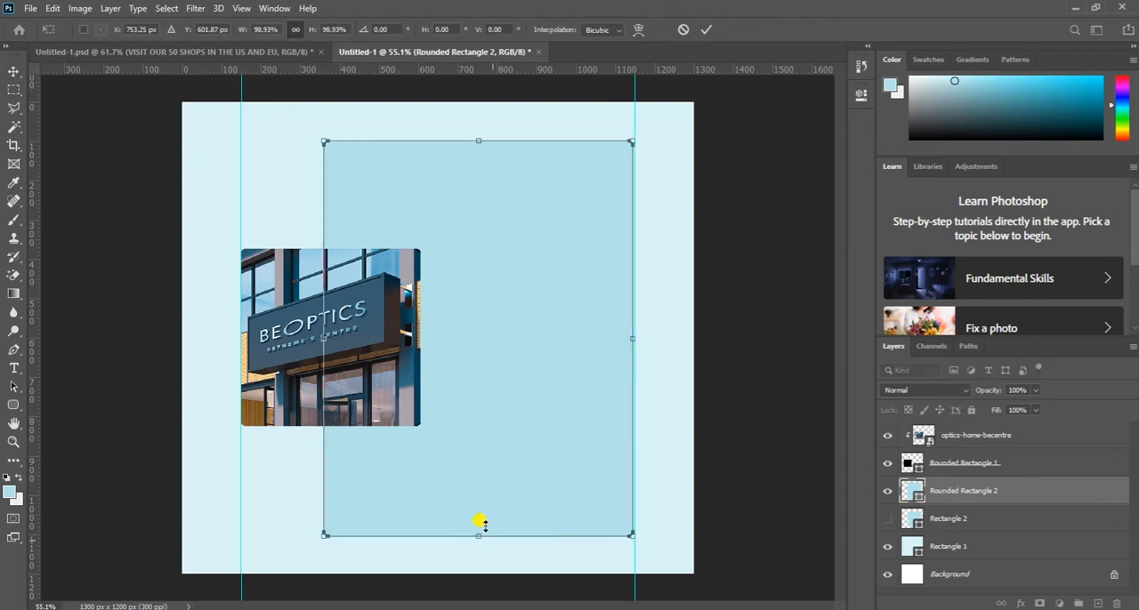
key(ctrl+z)
drag(476, 534, 476, 526)
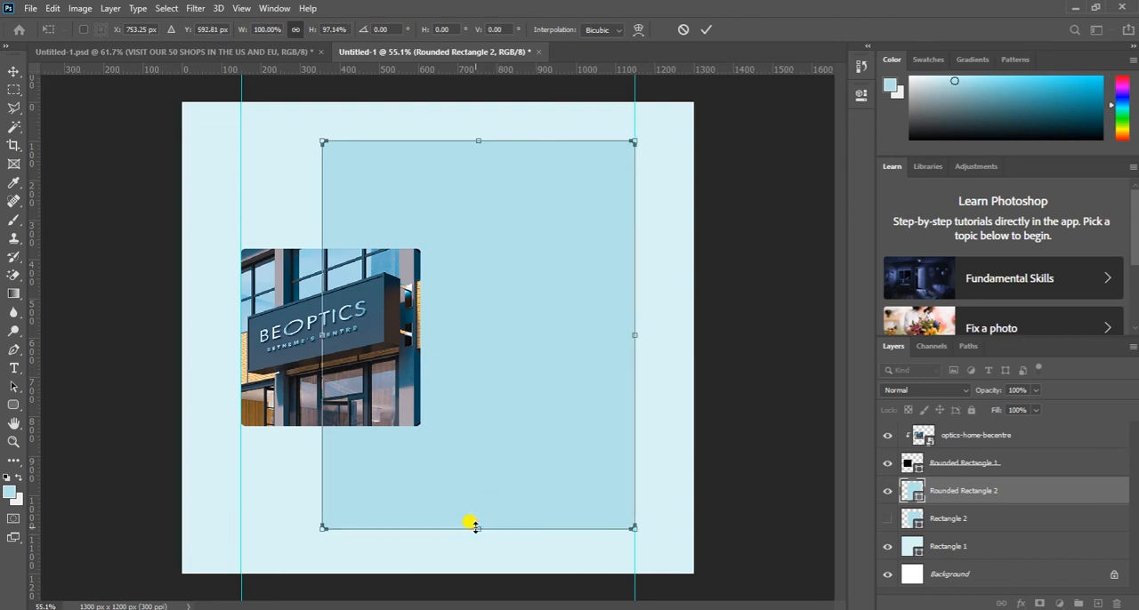
click(706, 29)
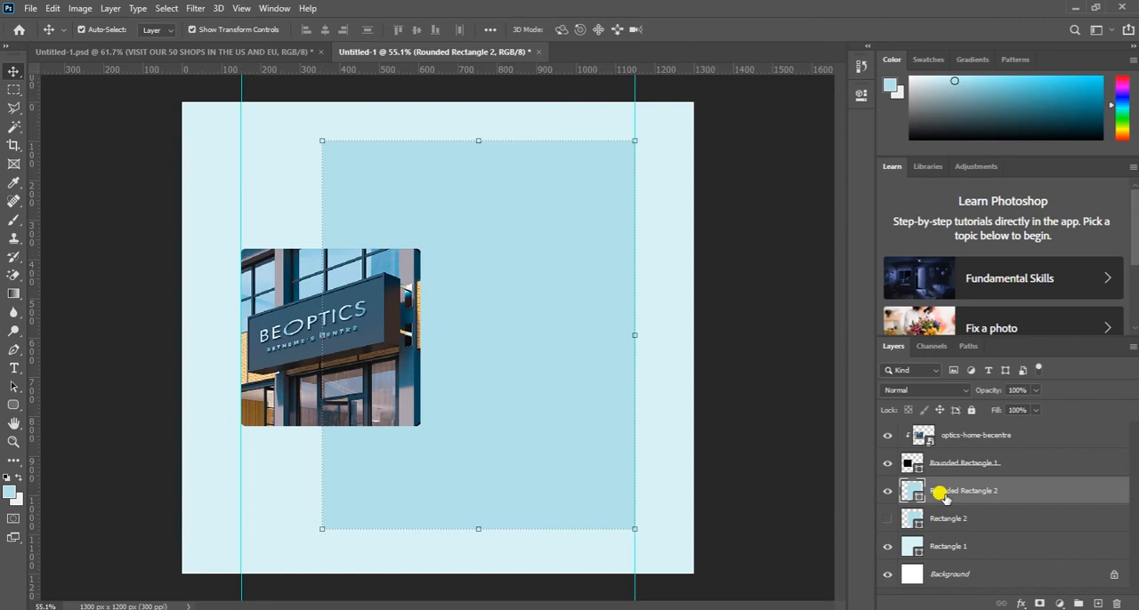
- Delete the hidden Rectangle 2 layer, and align the store photo, its rounded frame and the rounded panel on their vertical centers
drag(956, 521, 1117, 605)
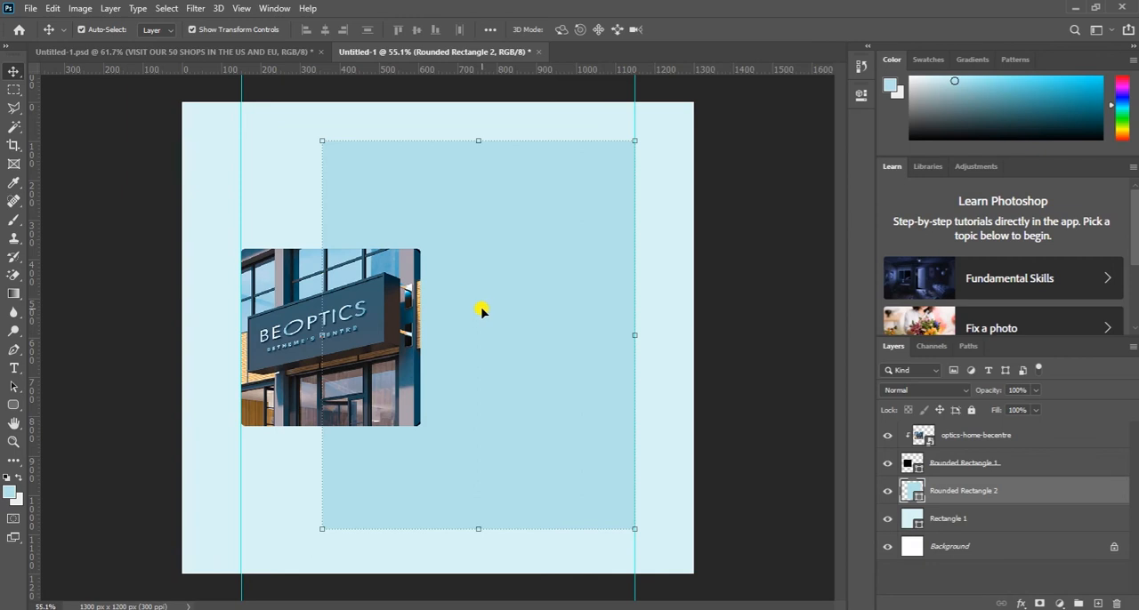
click(277, 333)
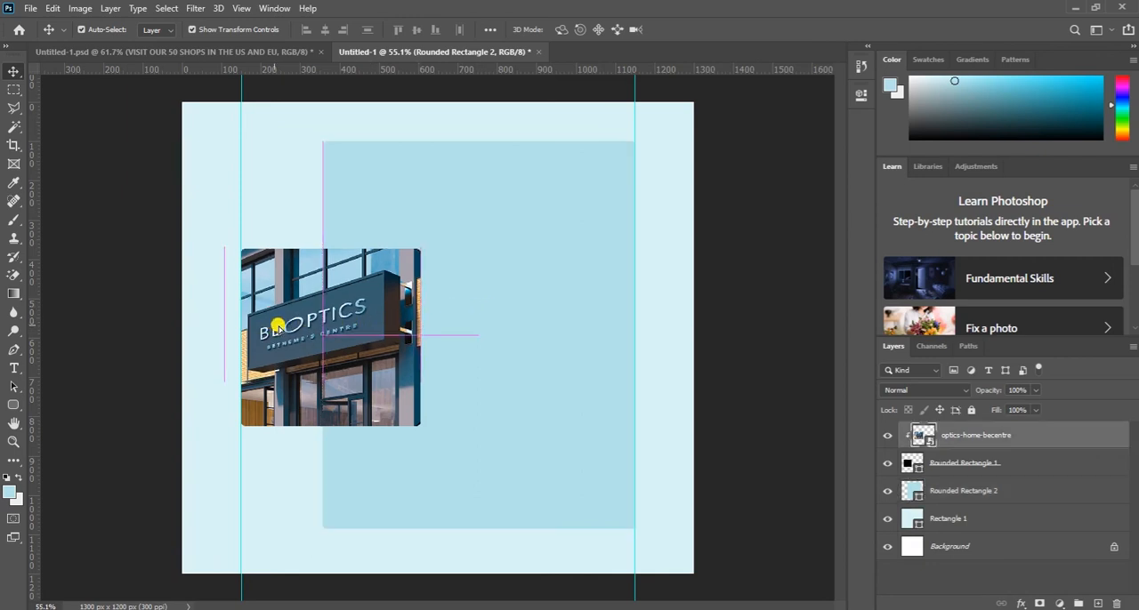
shift+click(984, 463)
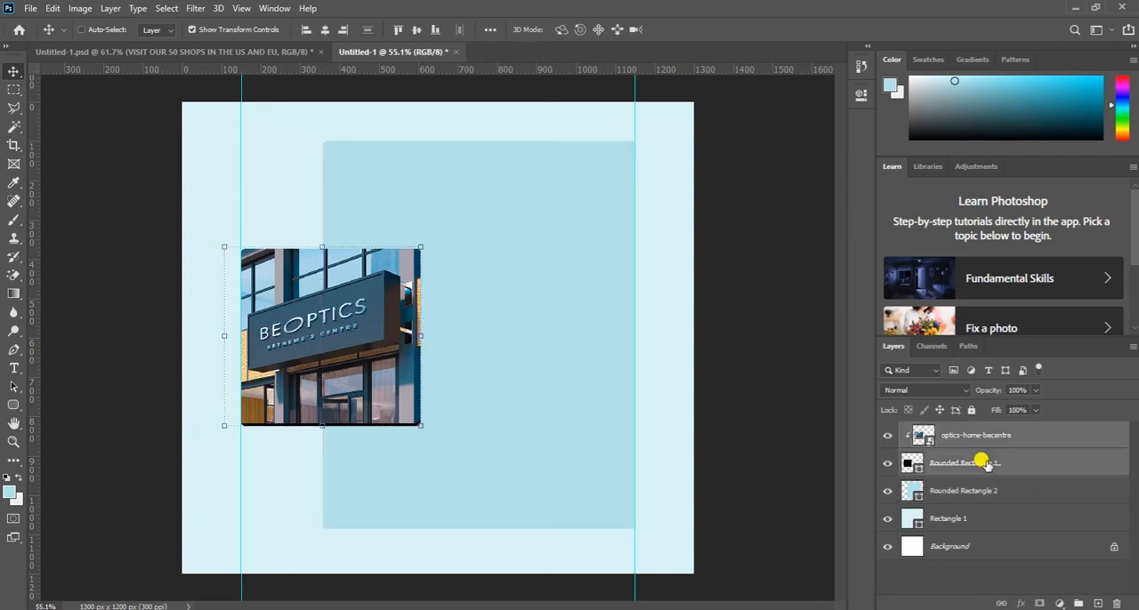
shift+click(948, 495)
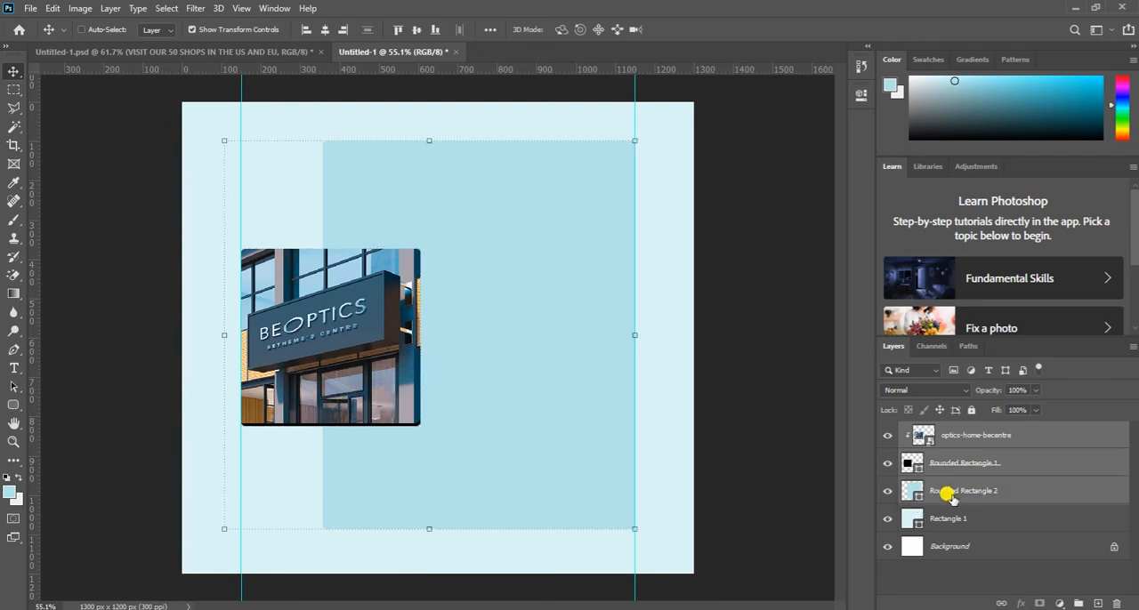
click(414, 31)
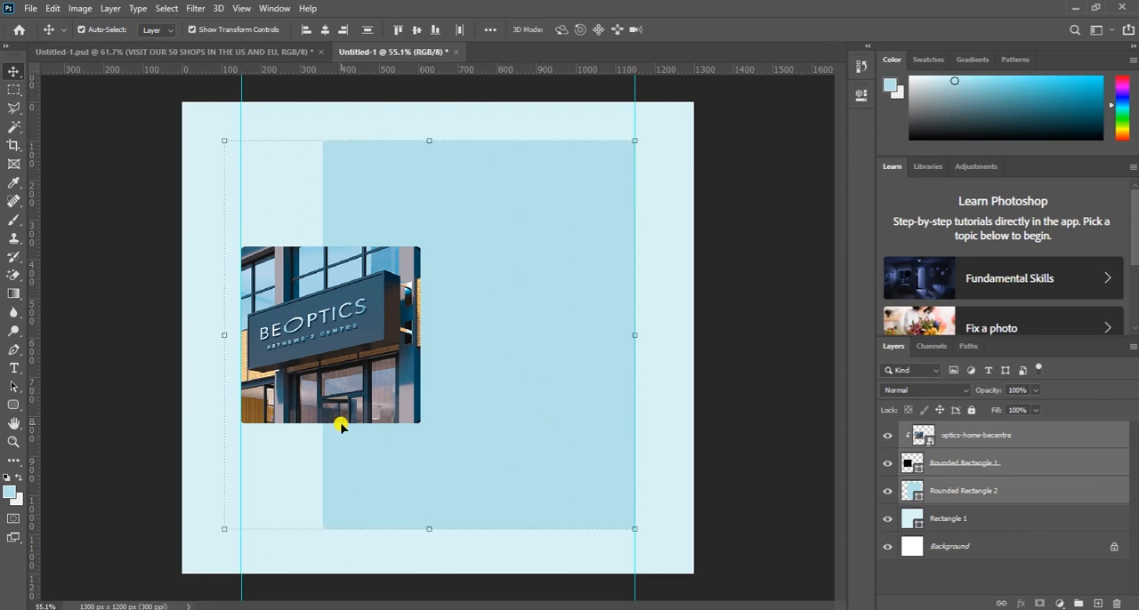
click(264, 220)
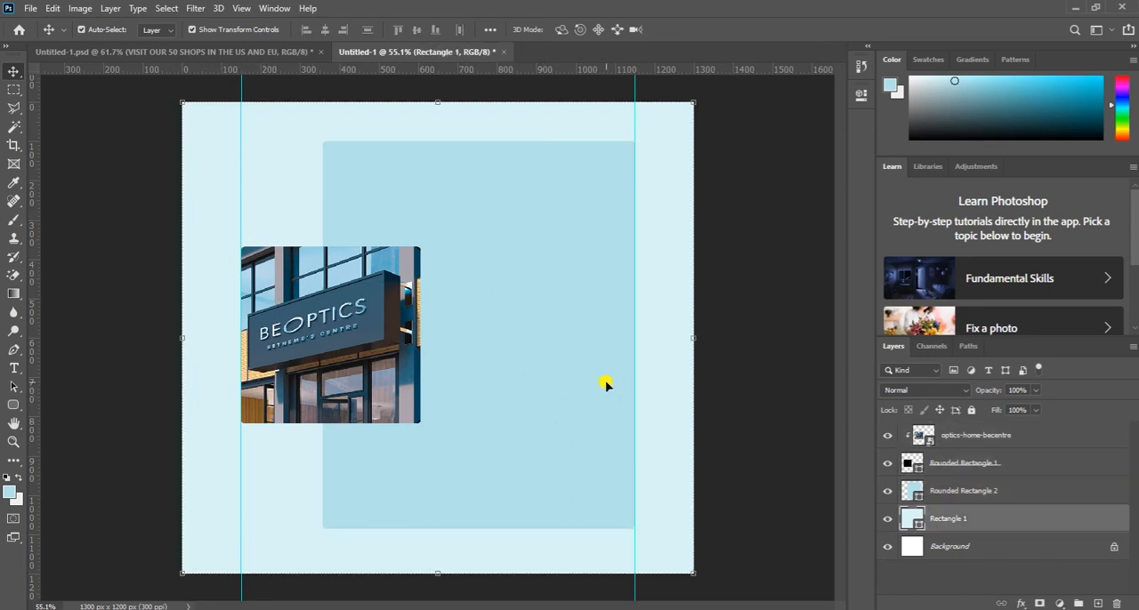
- Place optics-home-abouticon.png from the Optics website folder above the photo layer, scaled to about 38.3%, on the panel beside the photo's upper part
click(973, 435)
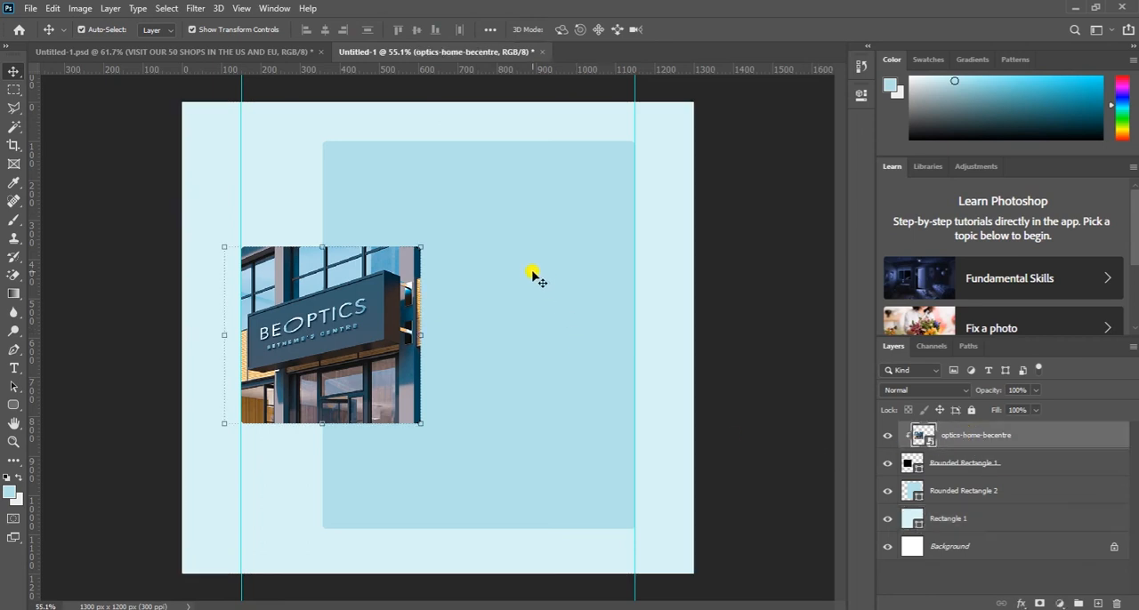
key(alt+Tab)
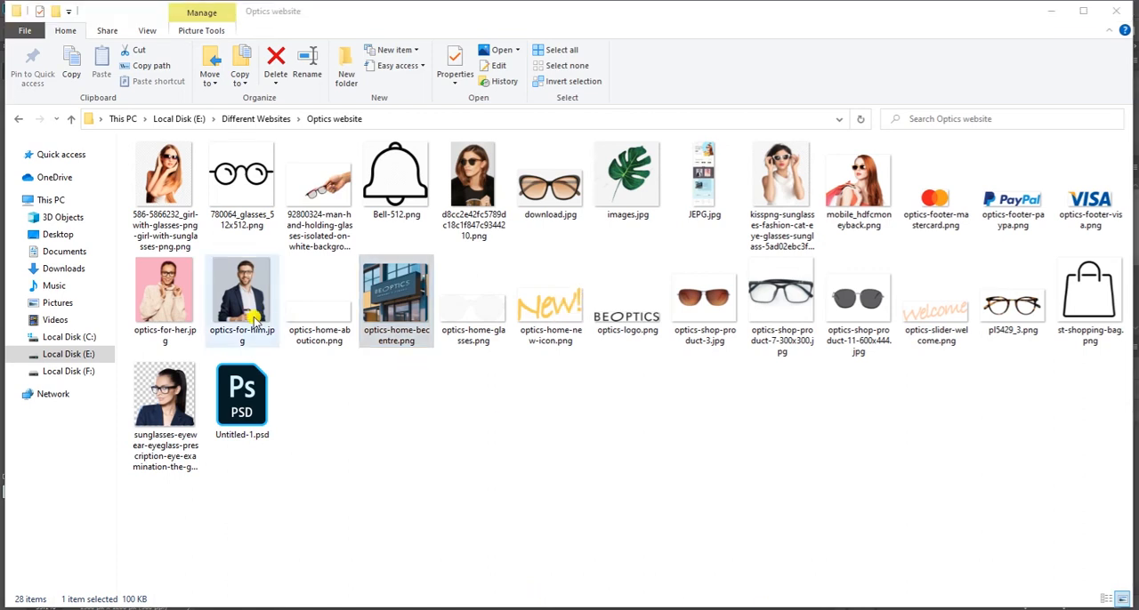
click(320, 341)
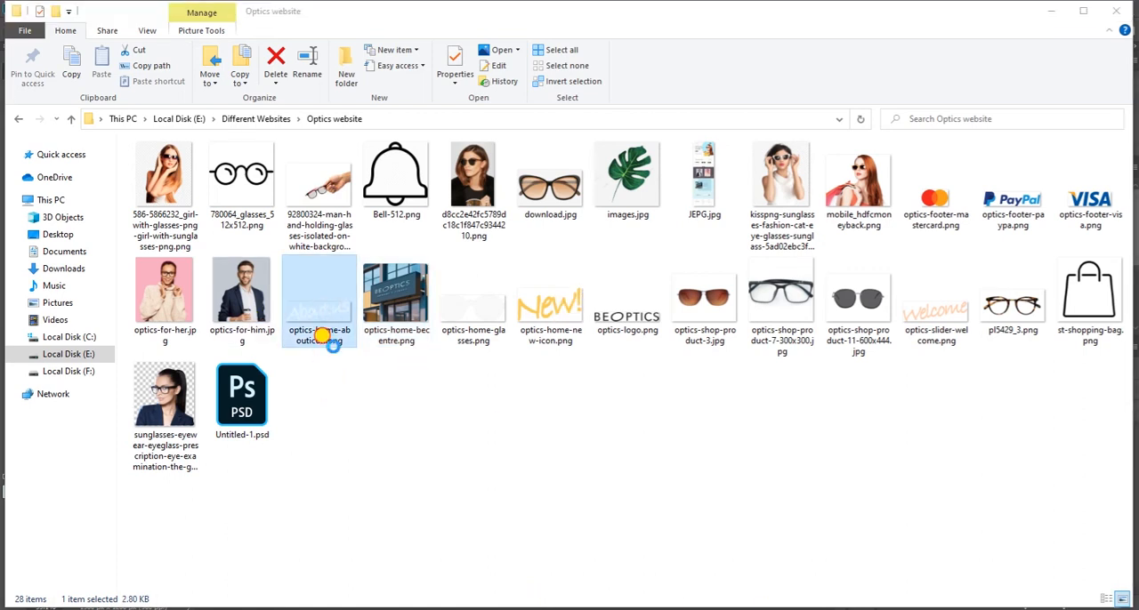
drag(313, 311, 477, 259)
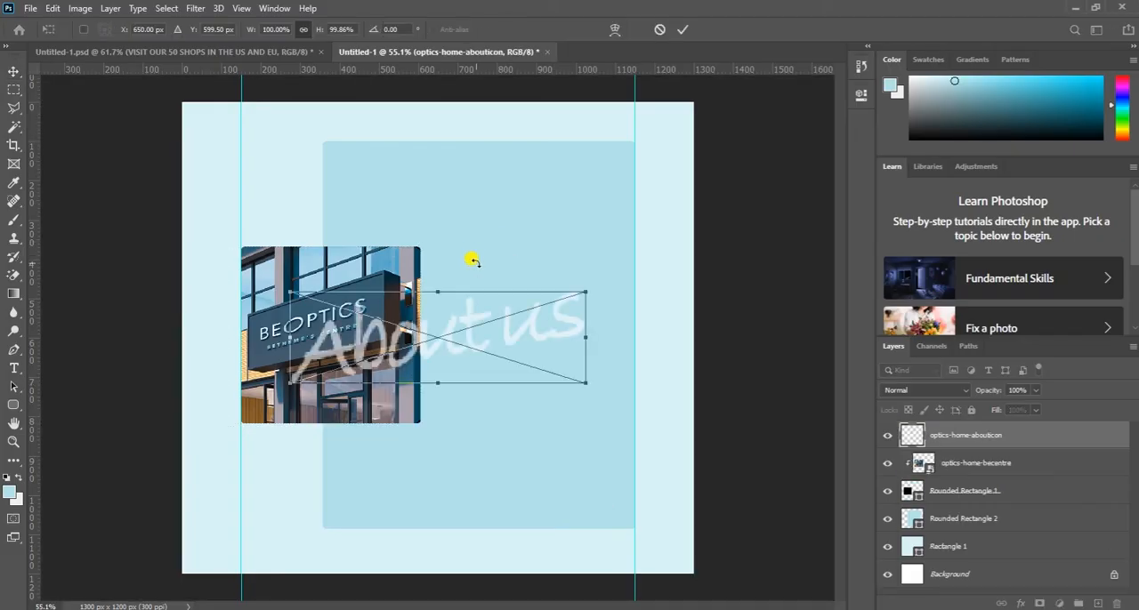
drag(579, 377, 420, 315)
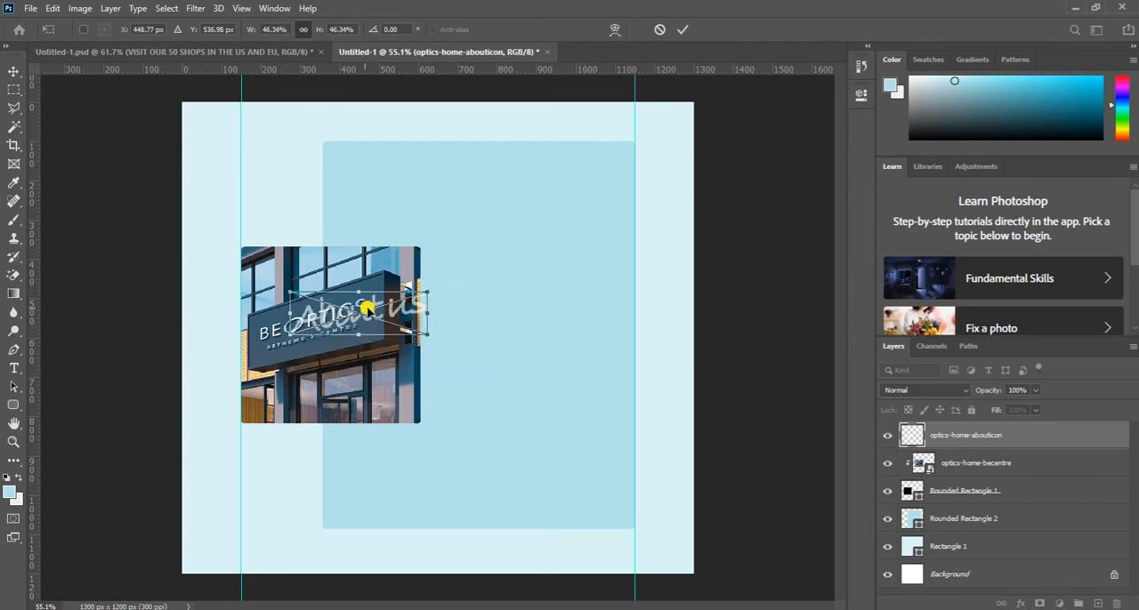
drag(345, 310, 489, 265)
drag(571, 284, 545, 276)
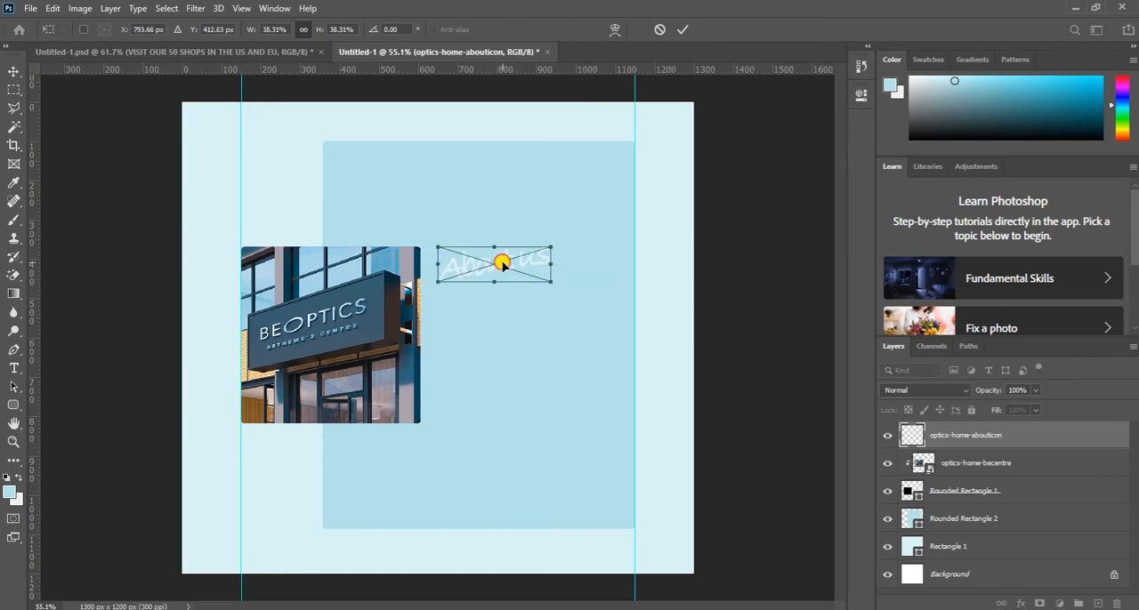
click(682, 29)
click(600, 329)
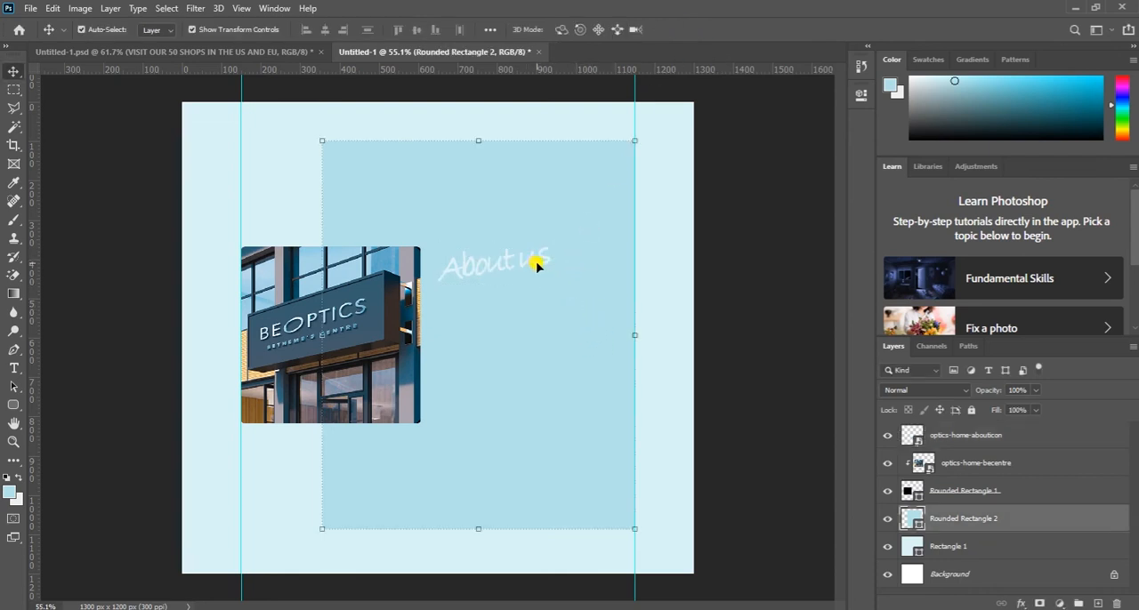
- Scale the "About us" lettering to about 33.2% and tilt it slightly counterclockwise
click(507, 265)
drag(557, 283, 537, 277)
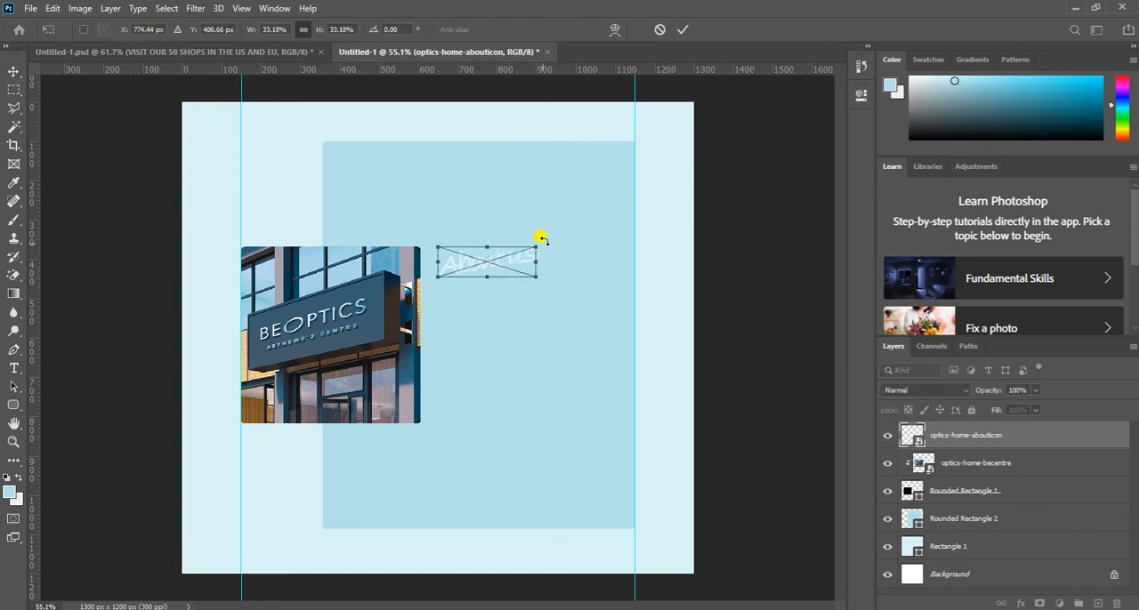
drag(542, 275, 541, 270)
click(682, 30)
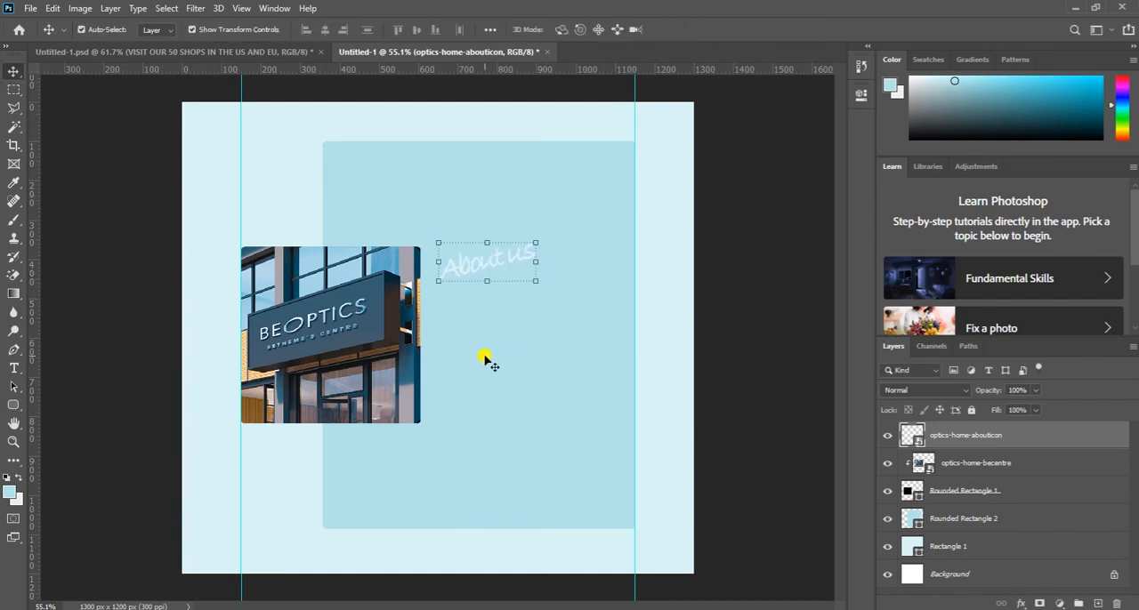
click(512, 358)
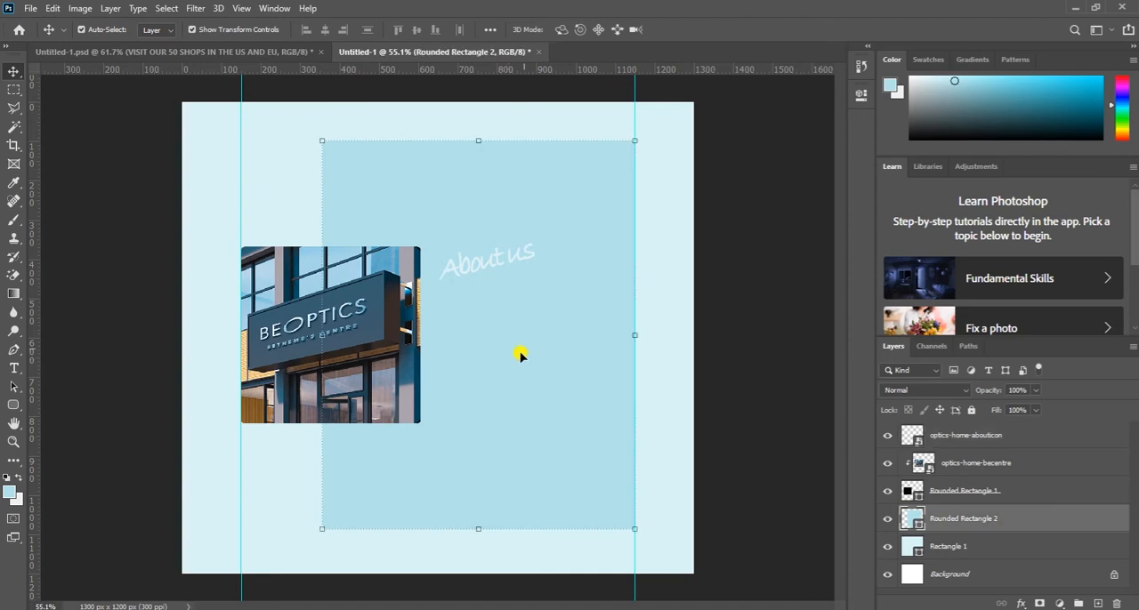
- Move the "About us" lettering slightly rightward, away from the store photo
click(482, 263)
mouse_move(482, 261)
mouse_down()
mouse_move(490, 266)
mouse_move(472, 272)
mouse_move(460, 265)
mouse_up()
click(478, 269)
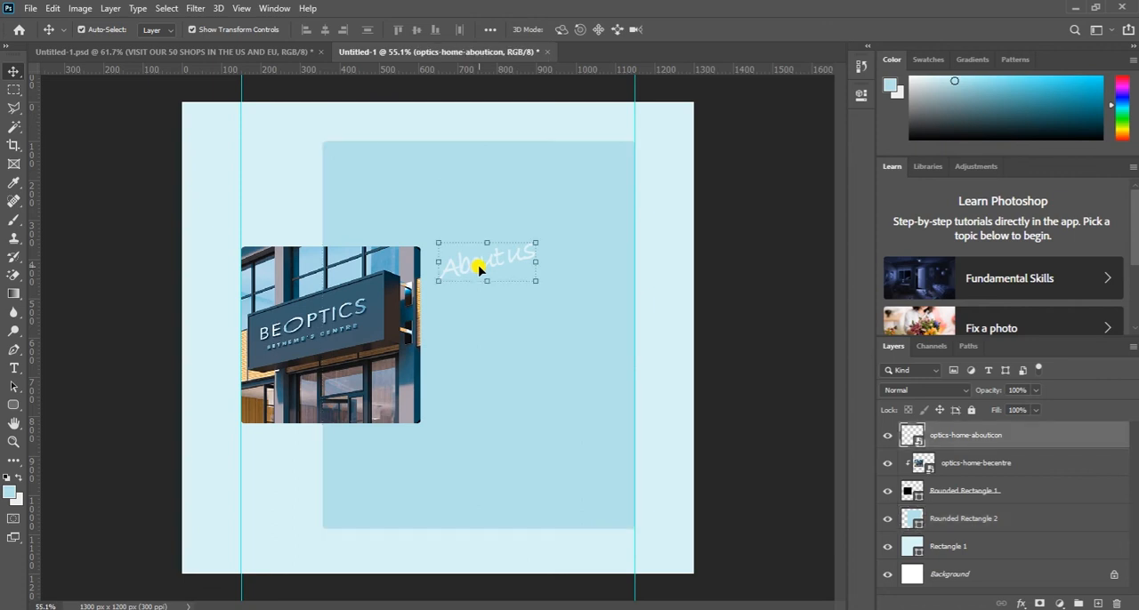
drag(479, 269, 503, 265)
click(508, 317)
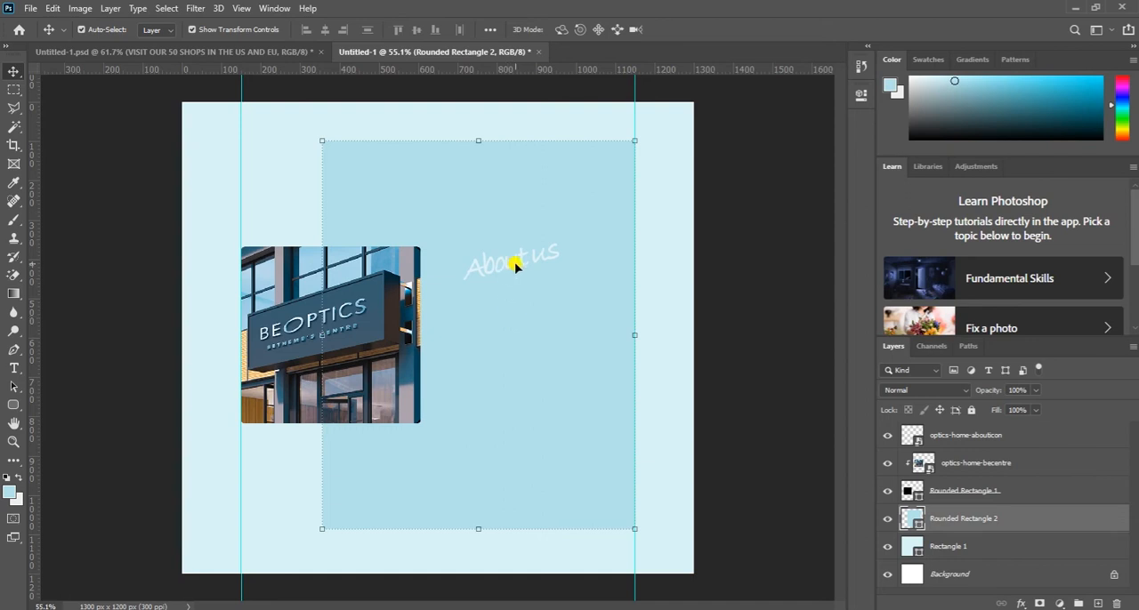
- Try filling the rounded panel with black, #000000, and undo the change
double_click(914, 523)
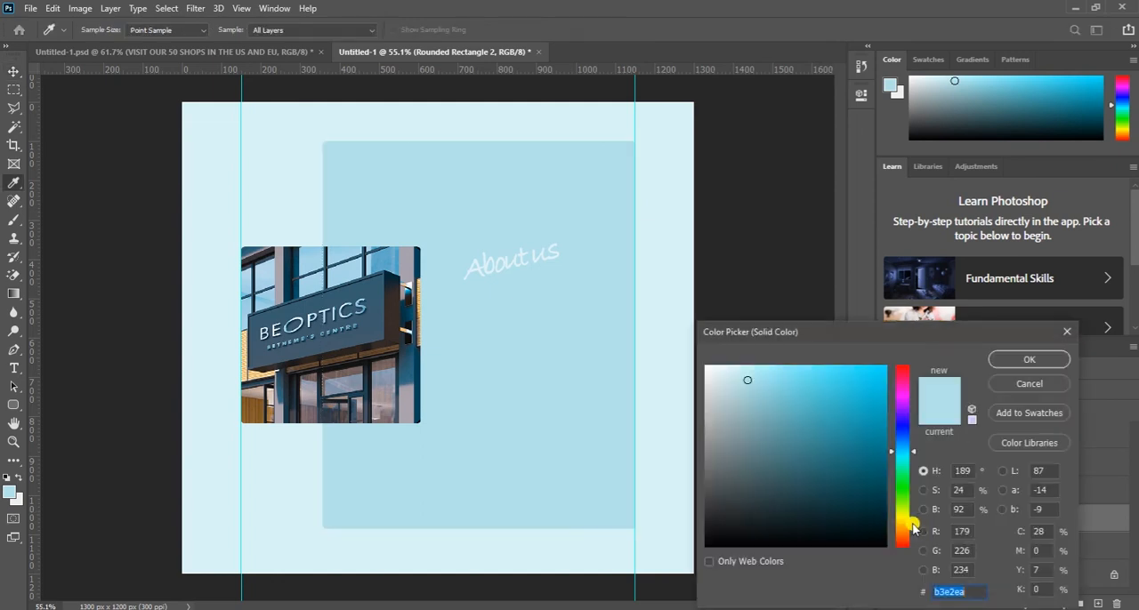
drag(824, 430, 693, 546)
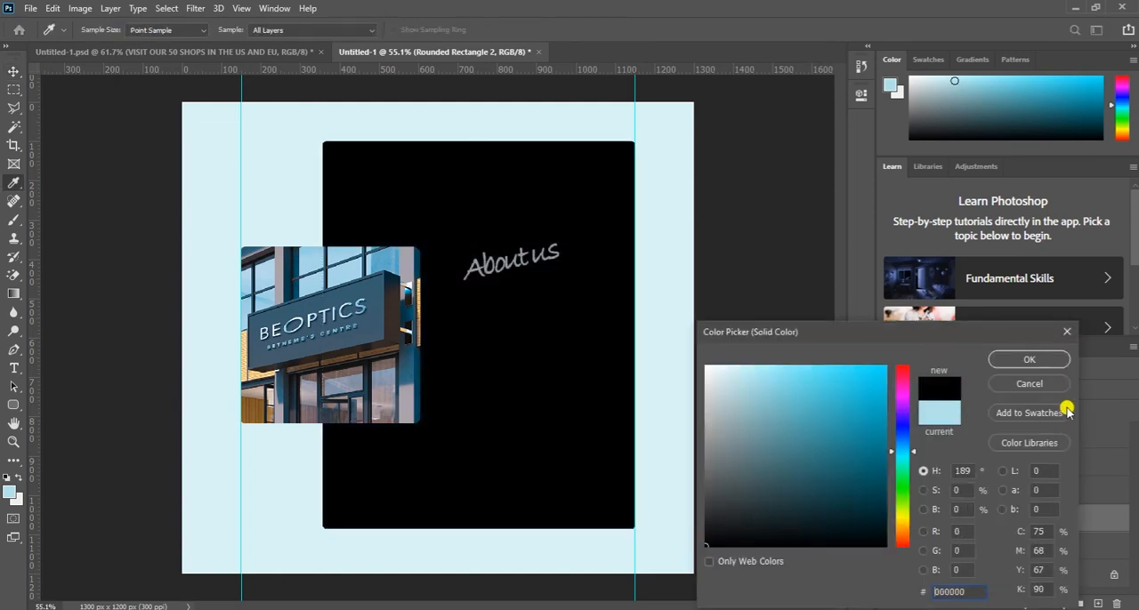
click(994, 361)
key(ctrl+z)
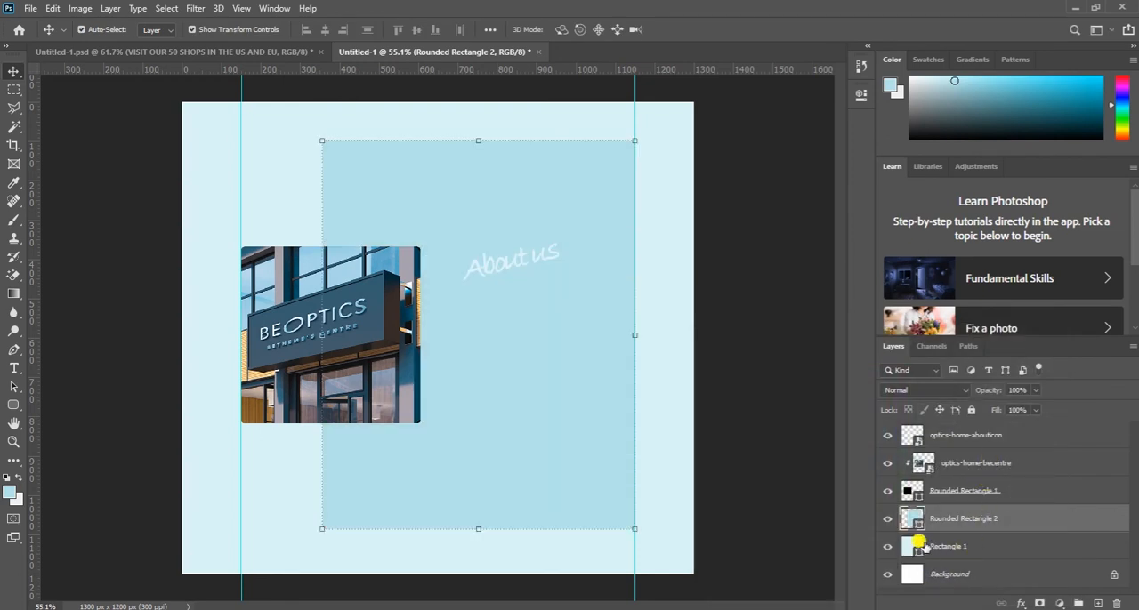
- Try a Color Overlay on the "About us" lettering, testing black and applying the default turquoise at 100% opacity
right_click(914, 434)
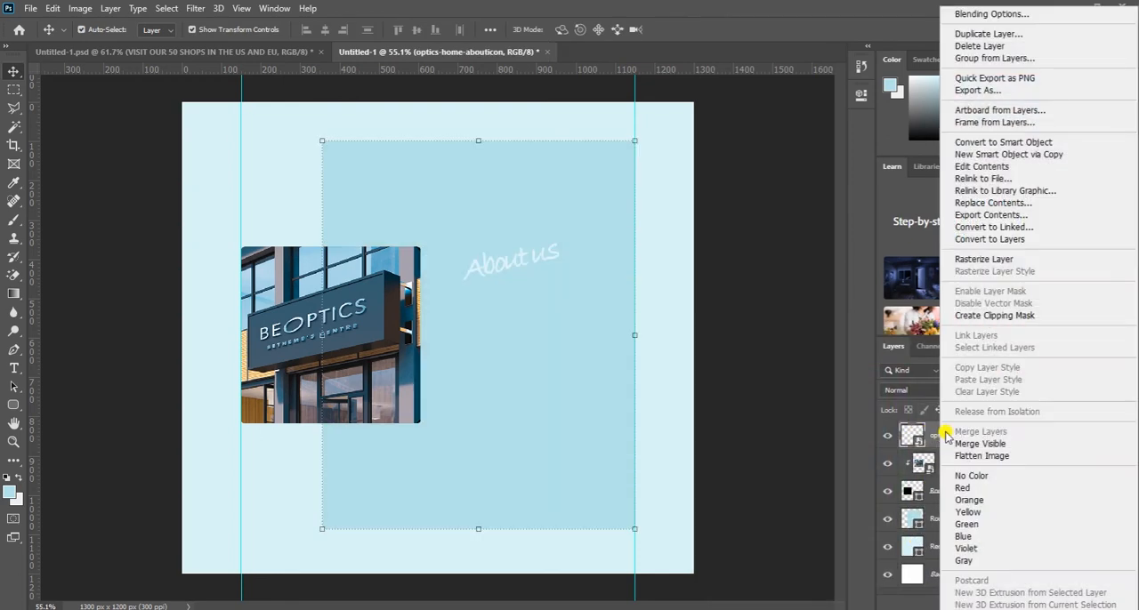
click(967, 18)
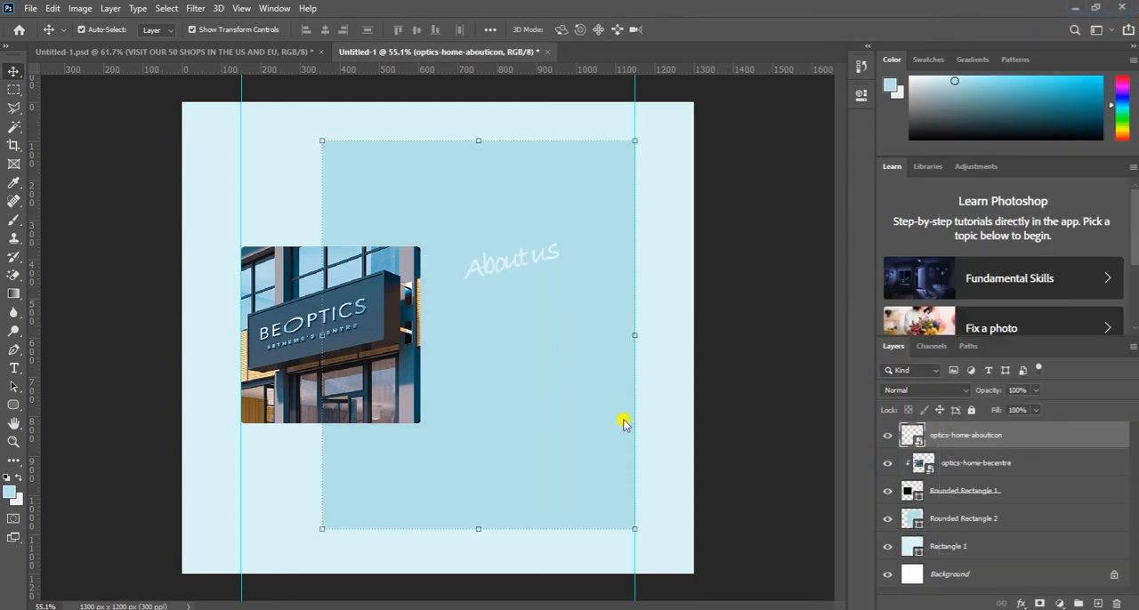
click(643, 352)
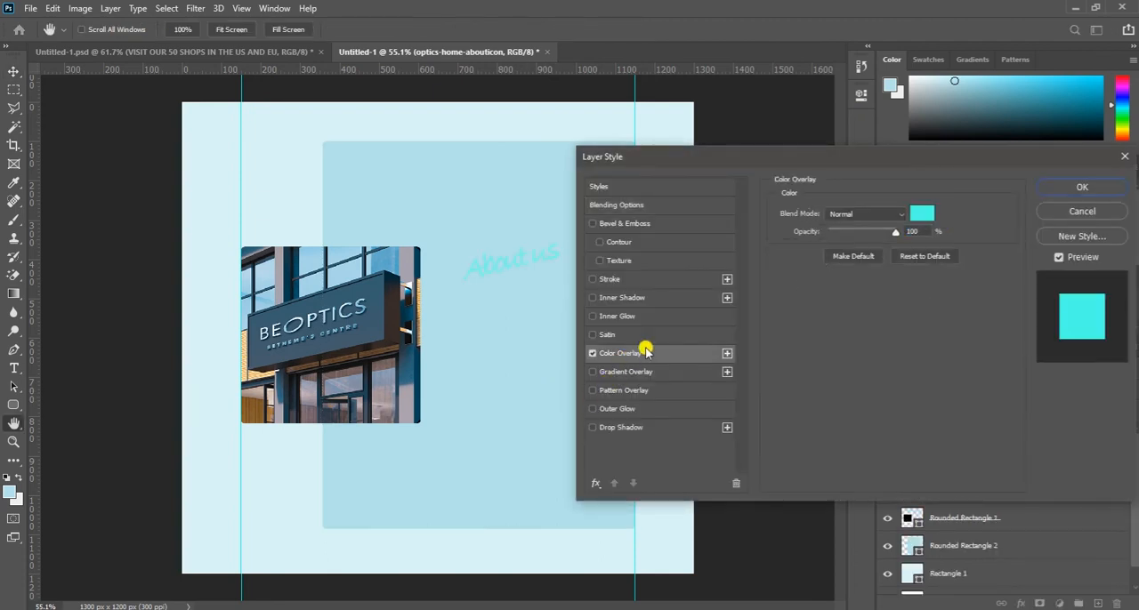
click(922, 214)
click(765, 518)
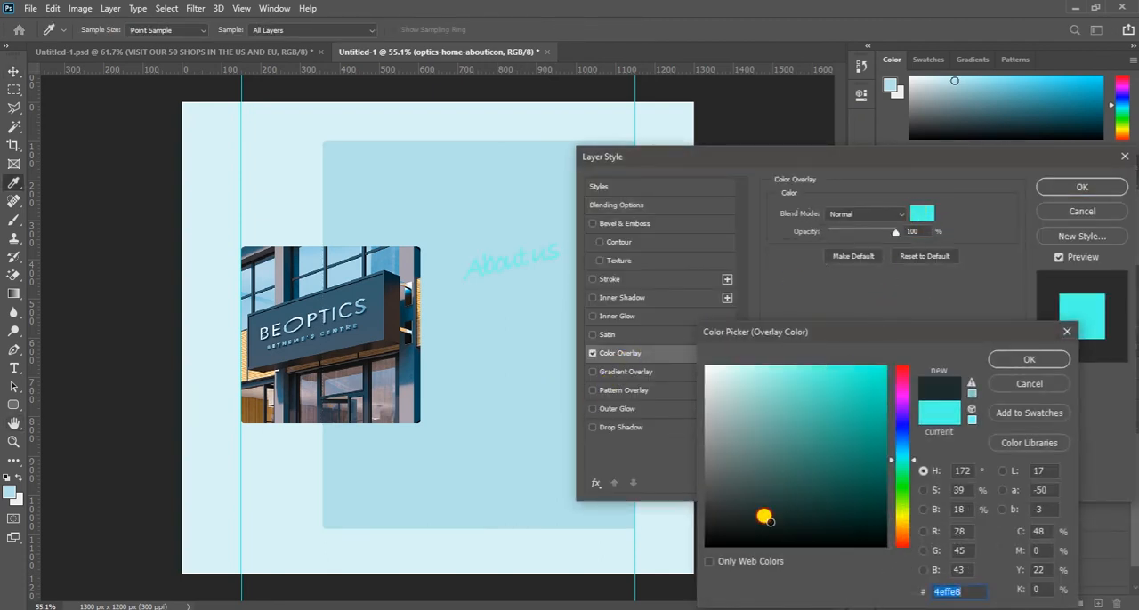
drag(765, 518, 701, 549)
mouse_move(876, 501)
mouse_down()
mouse_move(877, 546)
mouse_move(903, 542)
mouse_up()
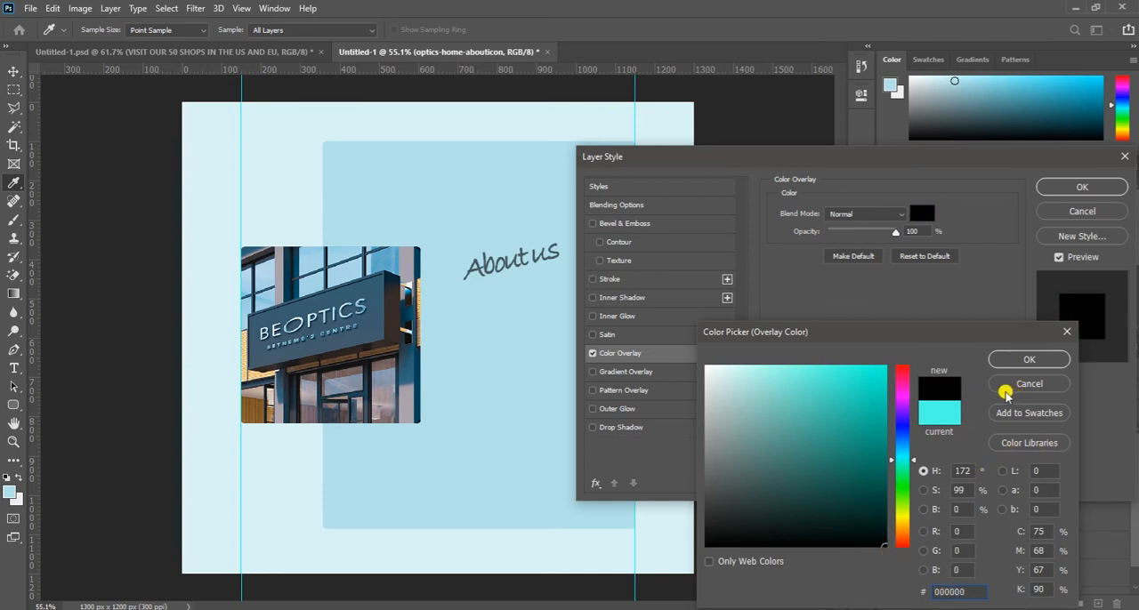
click(1011, 384)
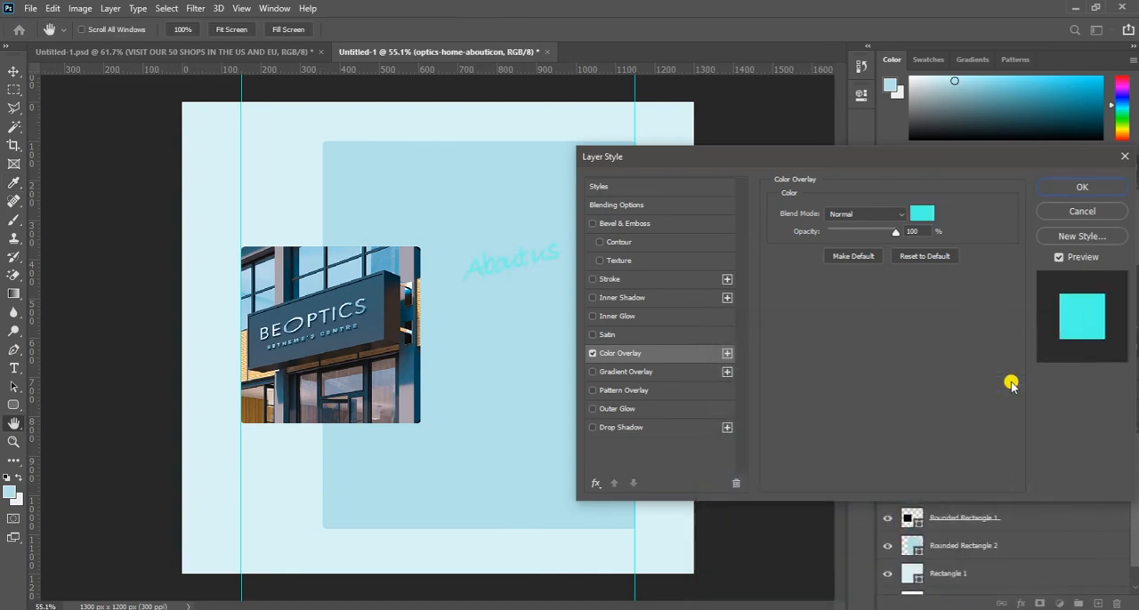
click(1080, 188)
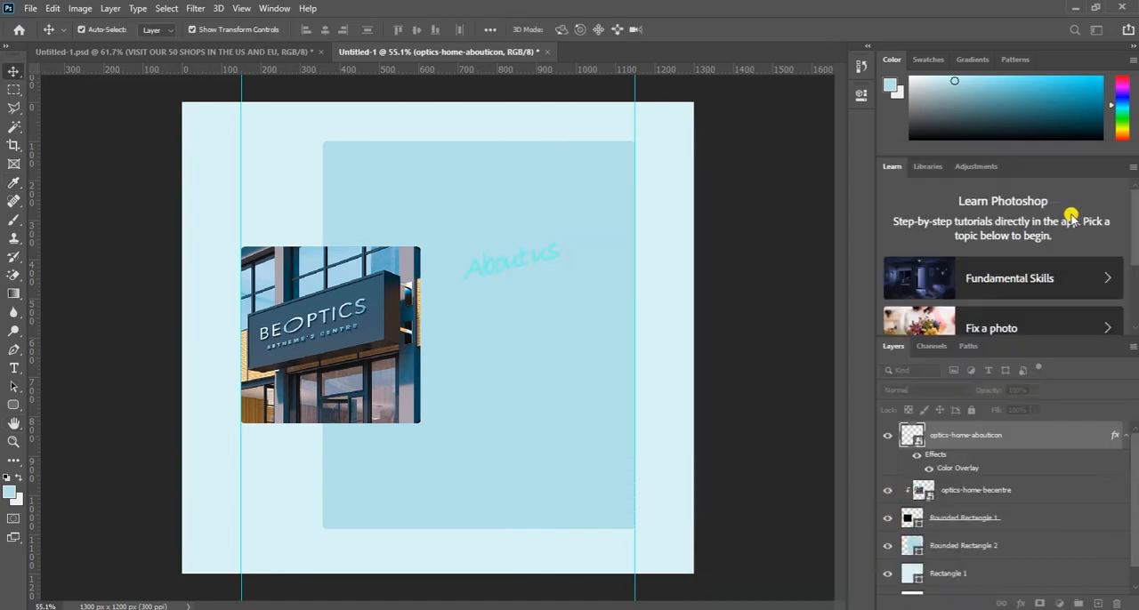
click(546, 397)
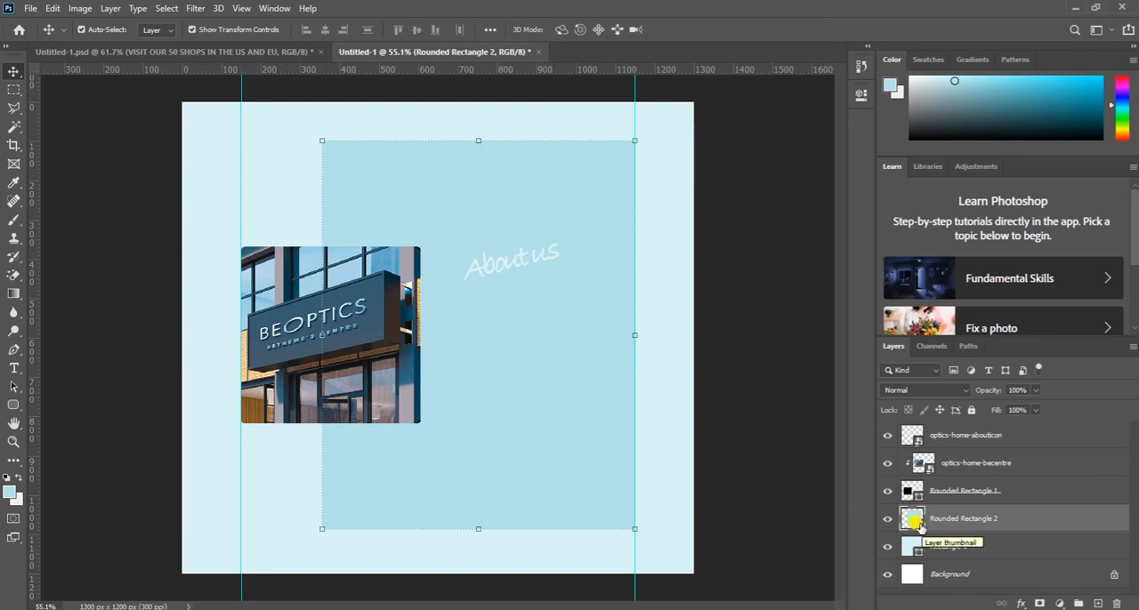
double_click(913, 520)
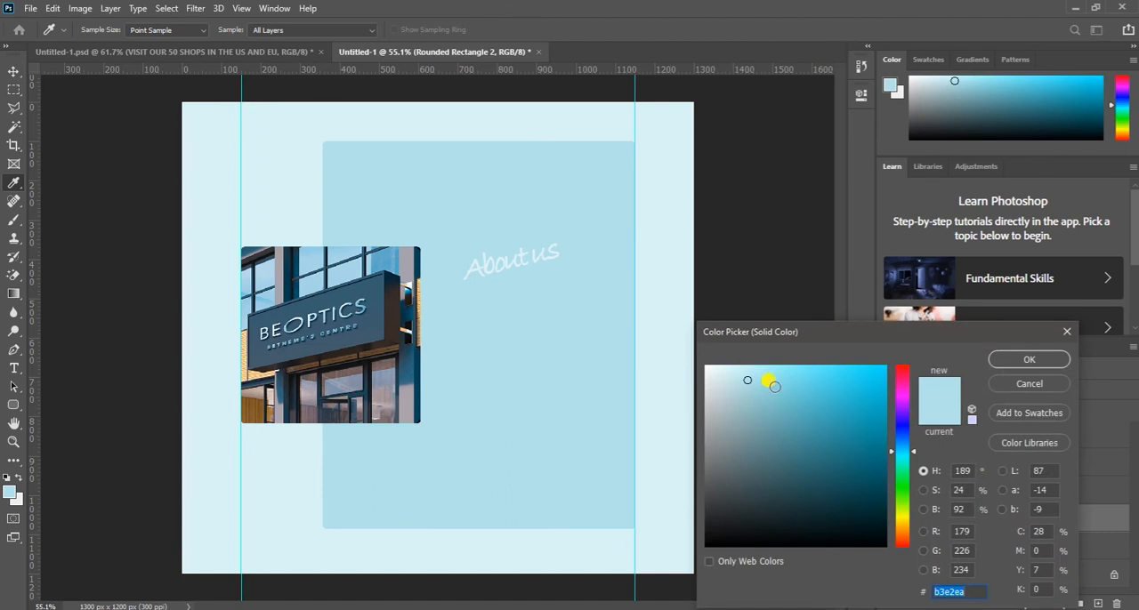
drag(767, 373, 778, 372)
drag(777, 366, 851, 371)
click(1021, 385)
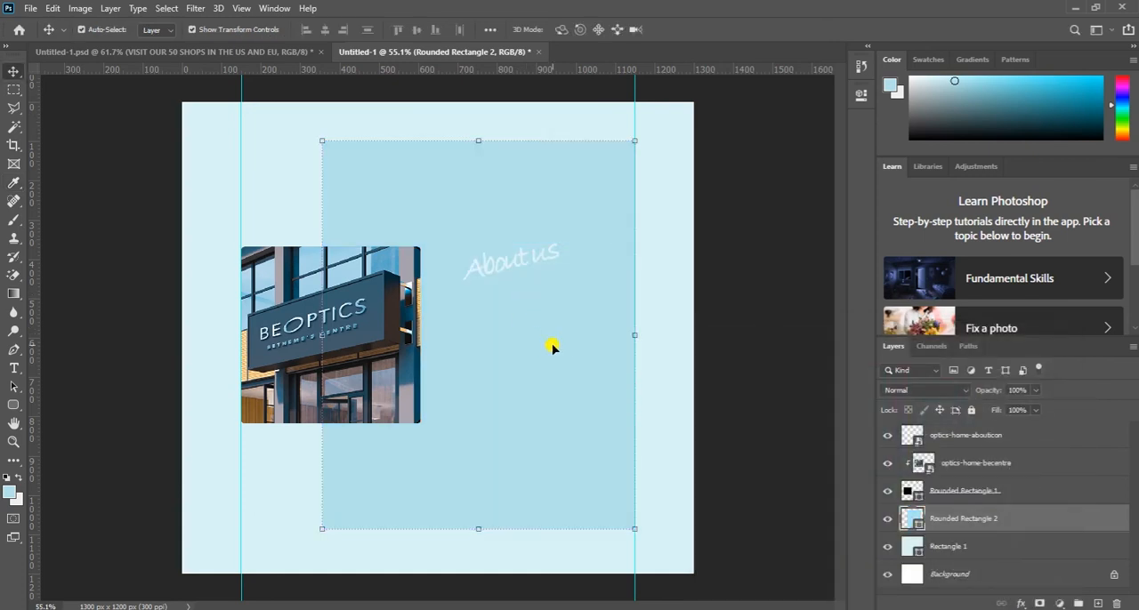
- Move the "About us" lettering slightly leftward, closer to the store photo
click(532, 256)
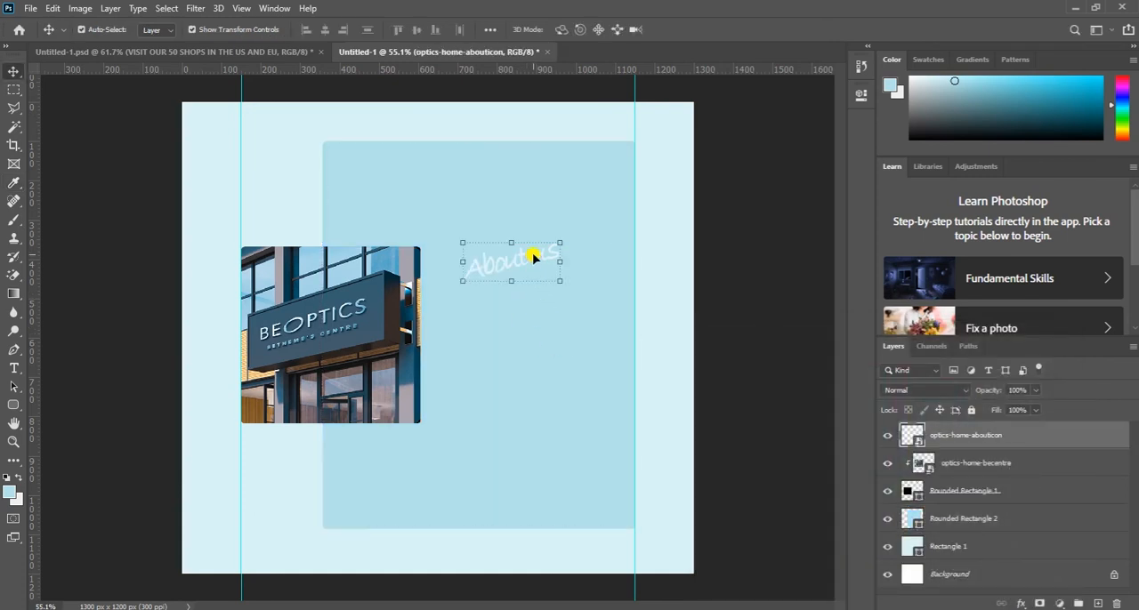
drag(524, 257, 505, 257)
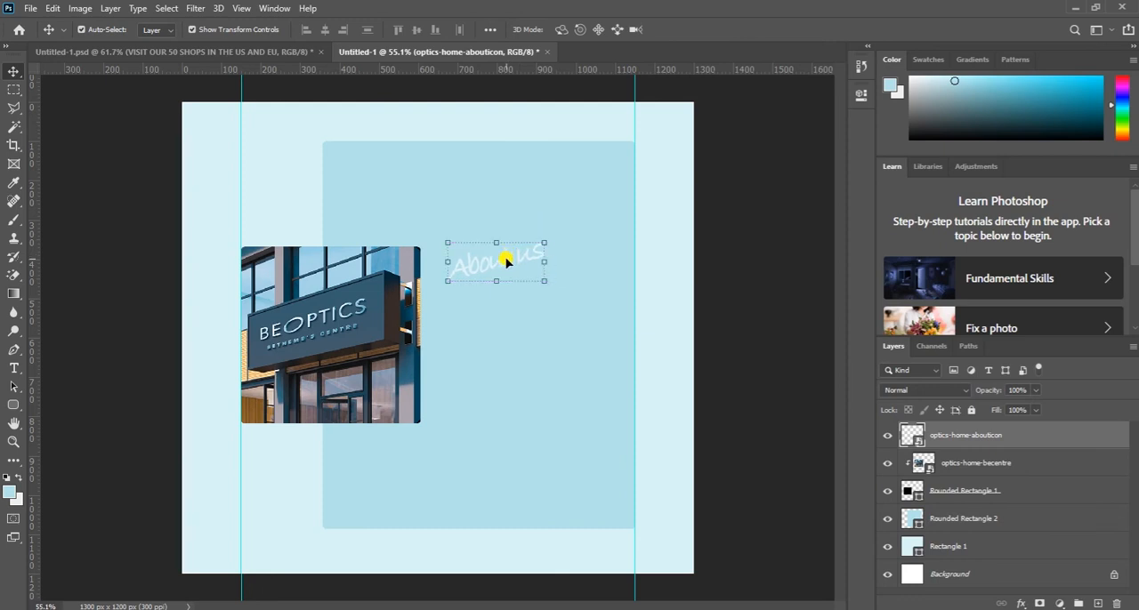
click(522, 331)
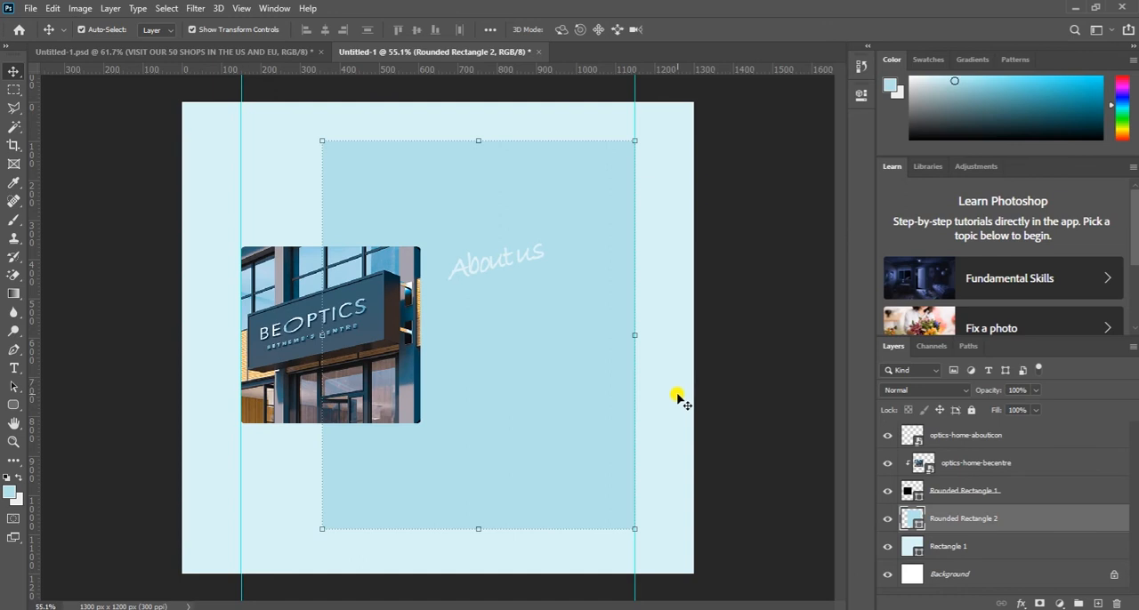
- Switch to the browser, search for "lorem ipsum" and select the first three lines under "What is Lorem Ipsum?" on lipsum.com for copying
key(alt+Tab)
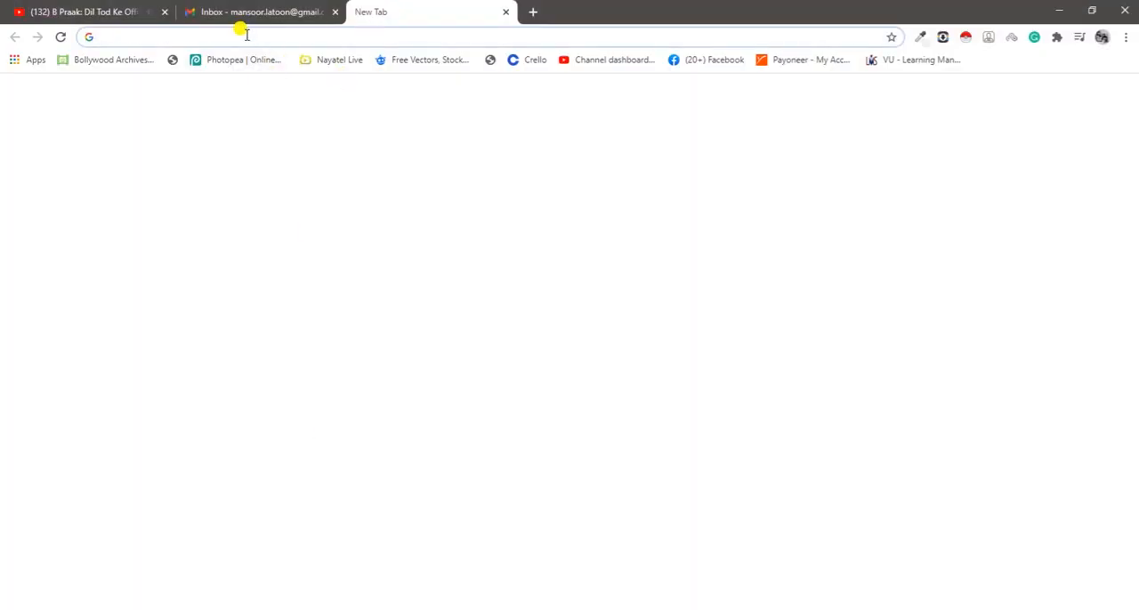
text(lore)
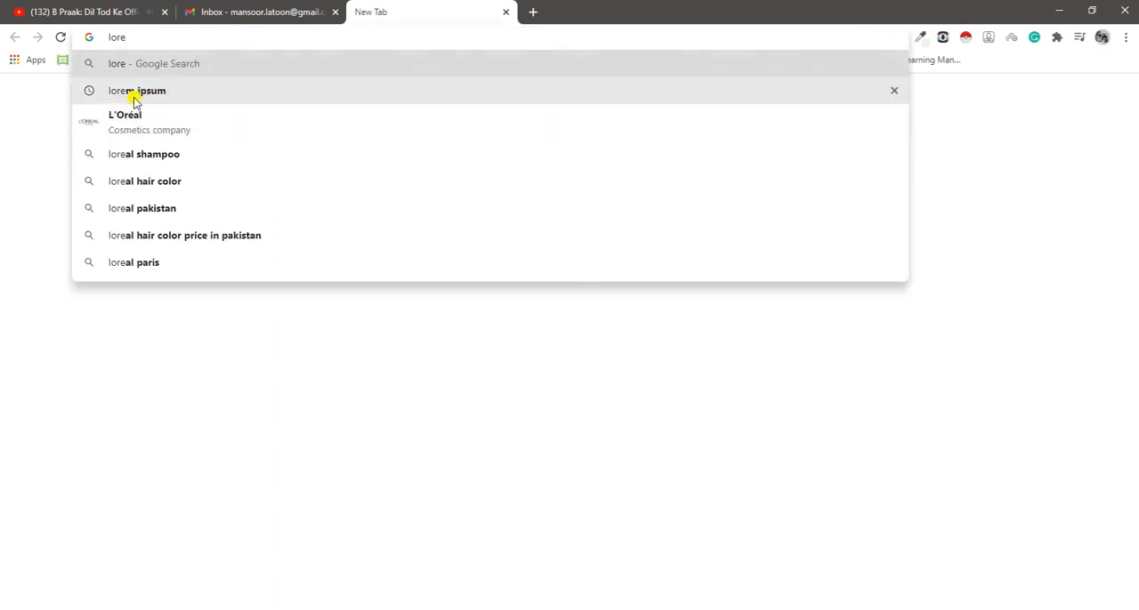
key(Down)
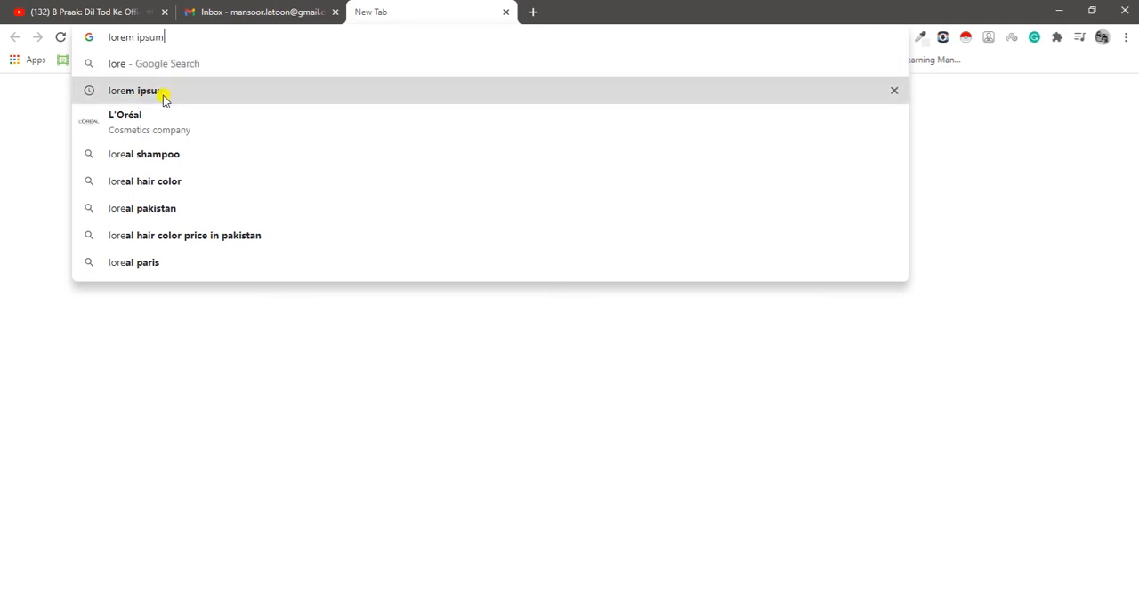
key(Return)
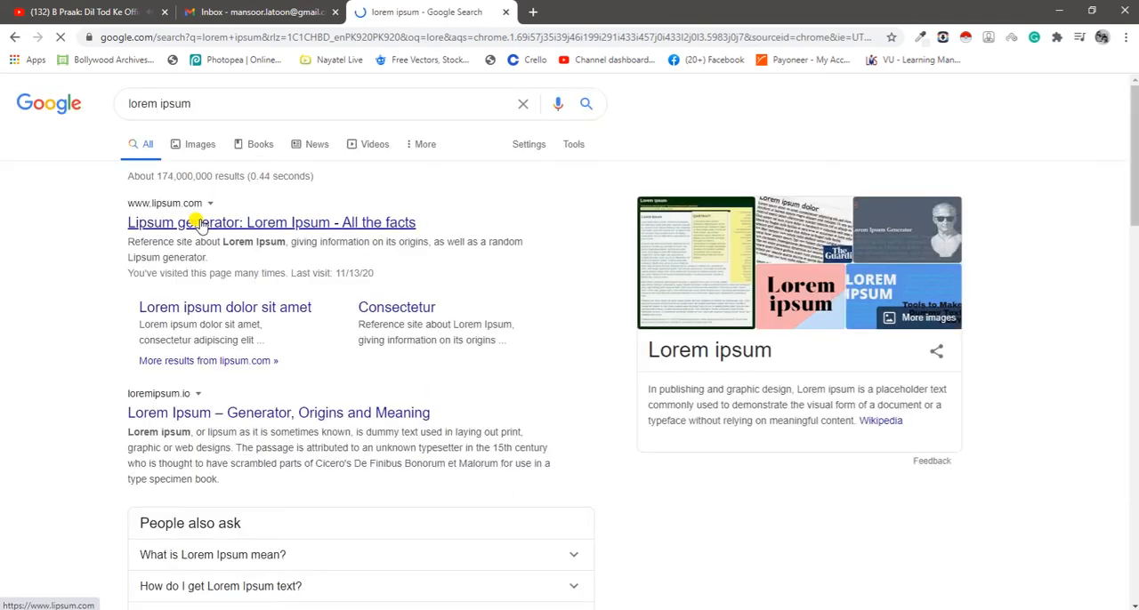
click(200, 224)
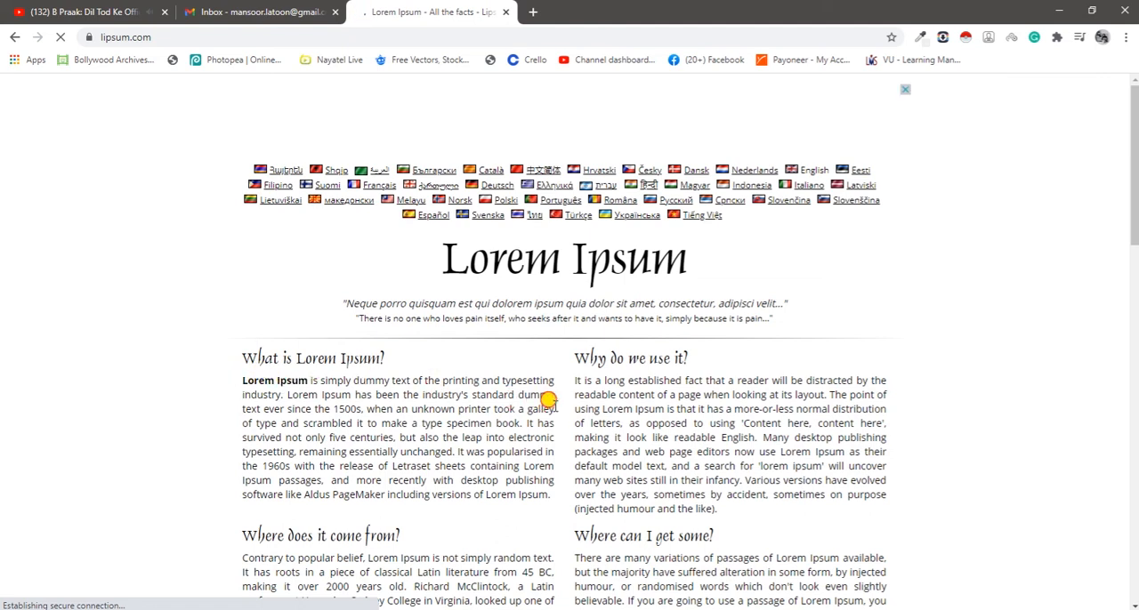
drag(242, 381, 556, 410)
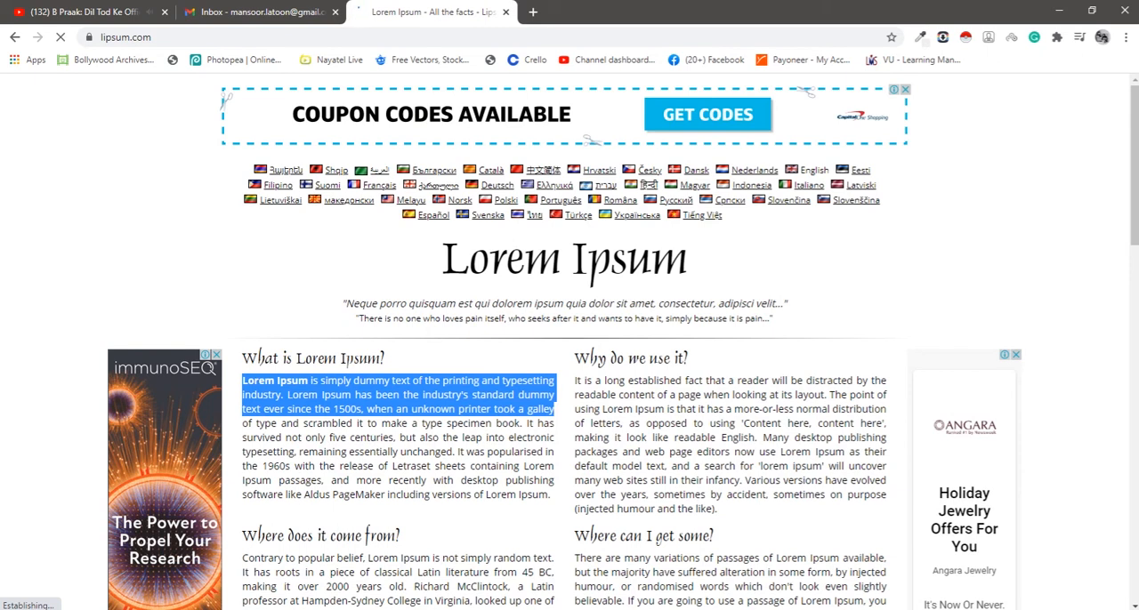
- Return to Photoshop and place the copied Lorem Ipsum text in a paragraph text box below "About us", ending at the right guide
click(589, 609)
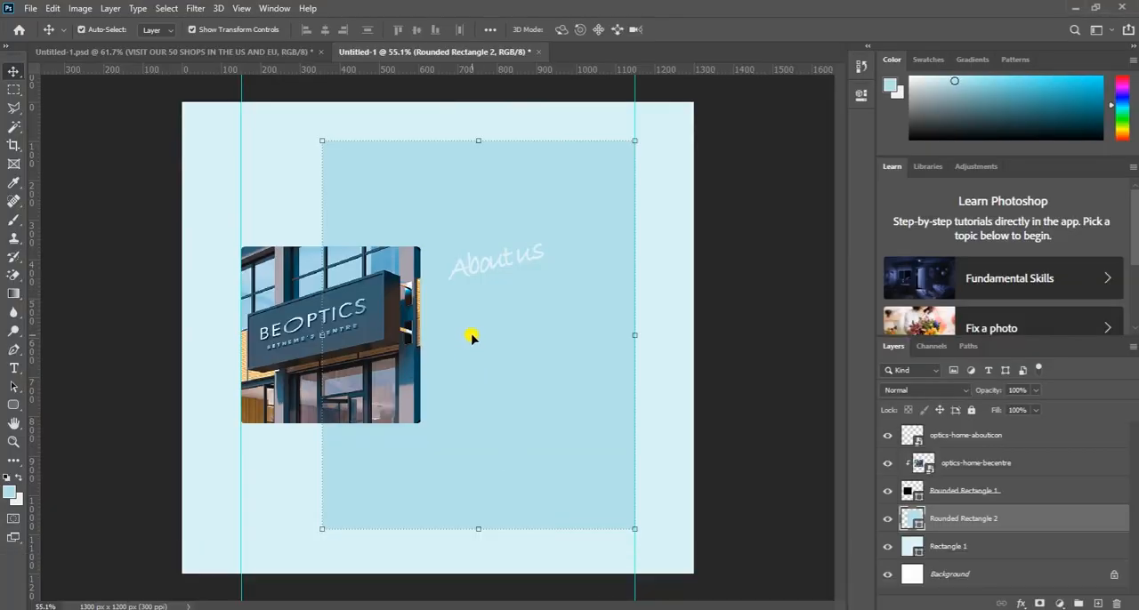
click(989, 436)
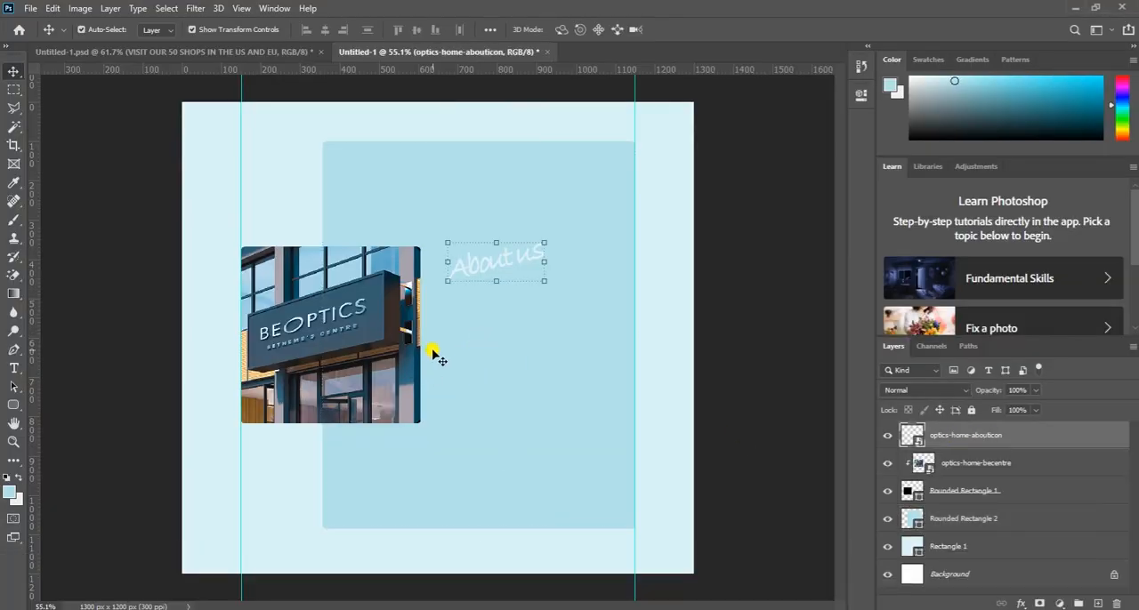
key(t)
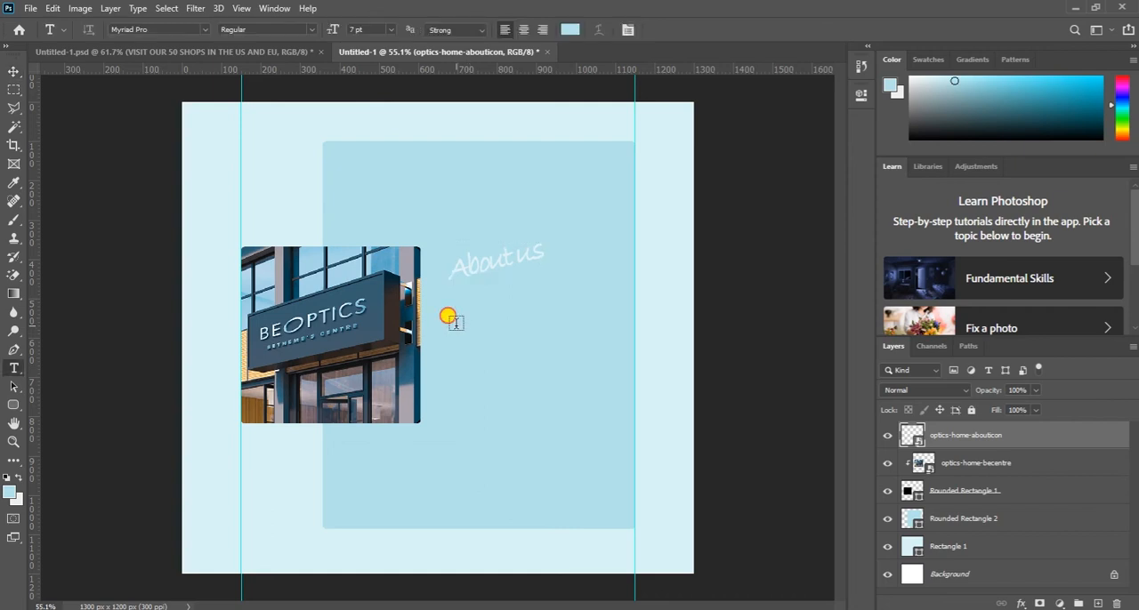
click(455, 321)
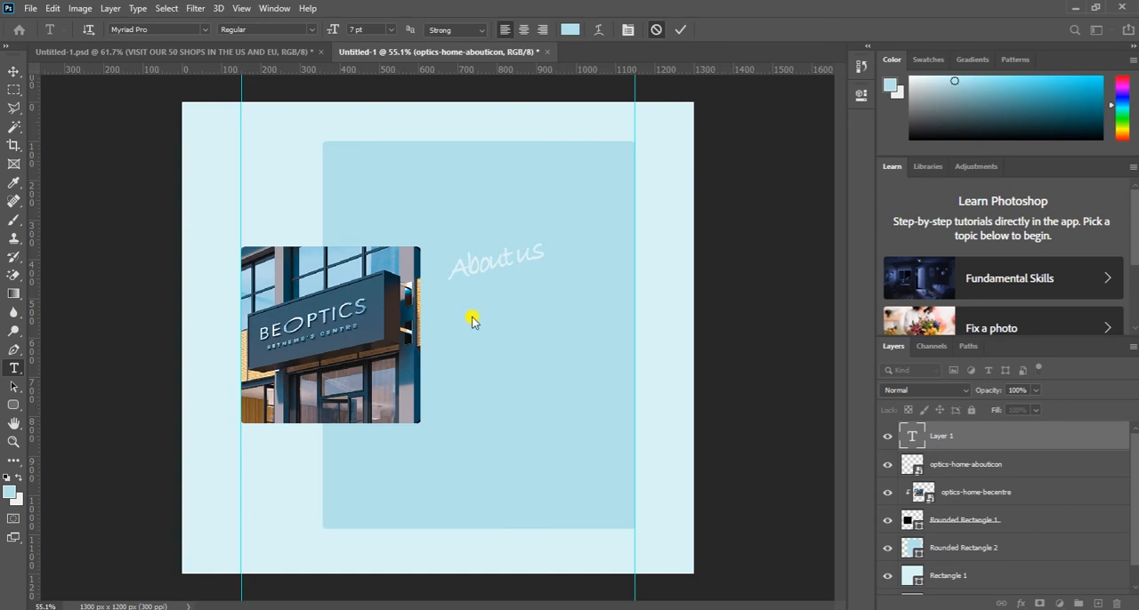
key(Escape)
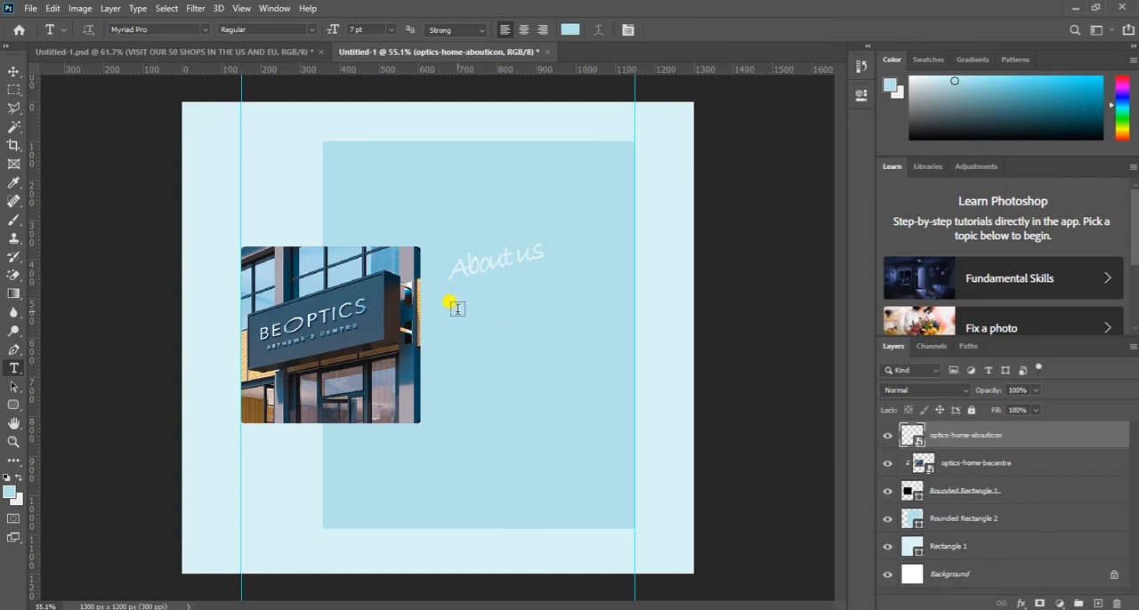
drag(454, 319, 637, 447)
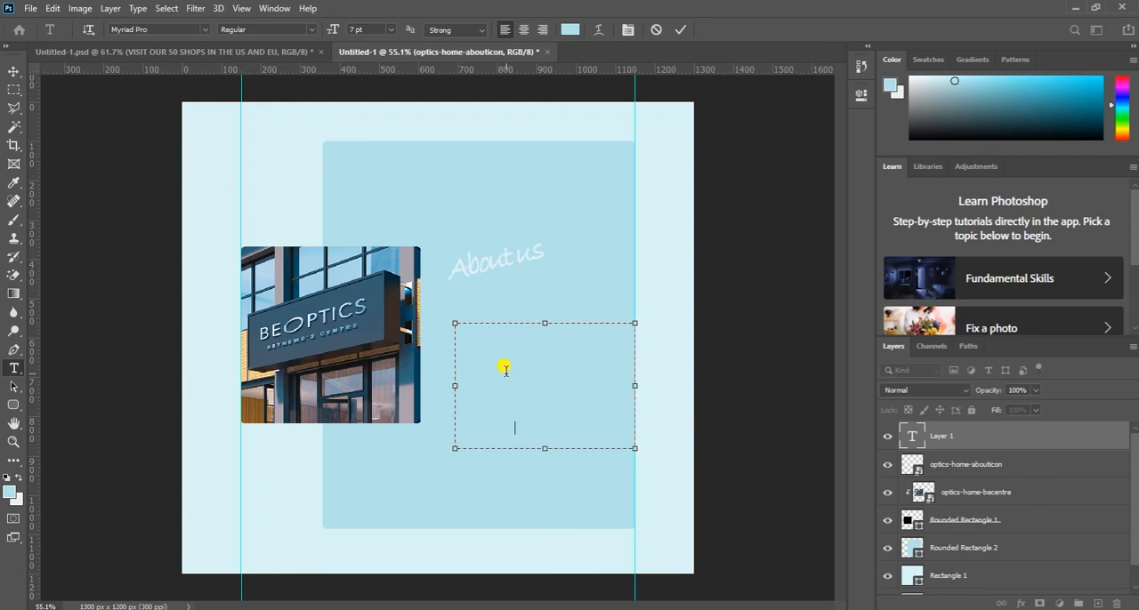
- Color the whole Lorem Ipsum paragraph black and shorten its text box to show four lines
key(ctrl+a)
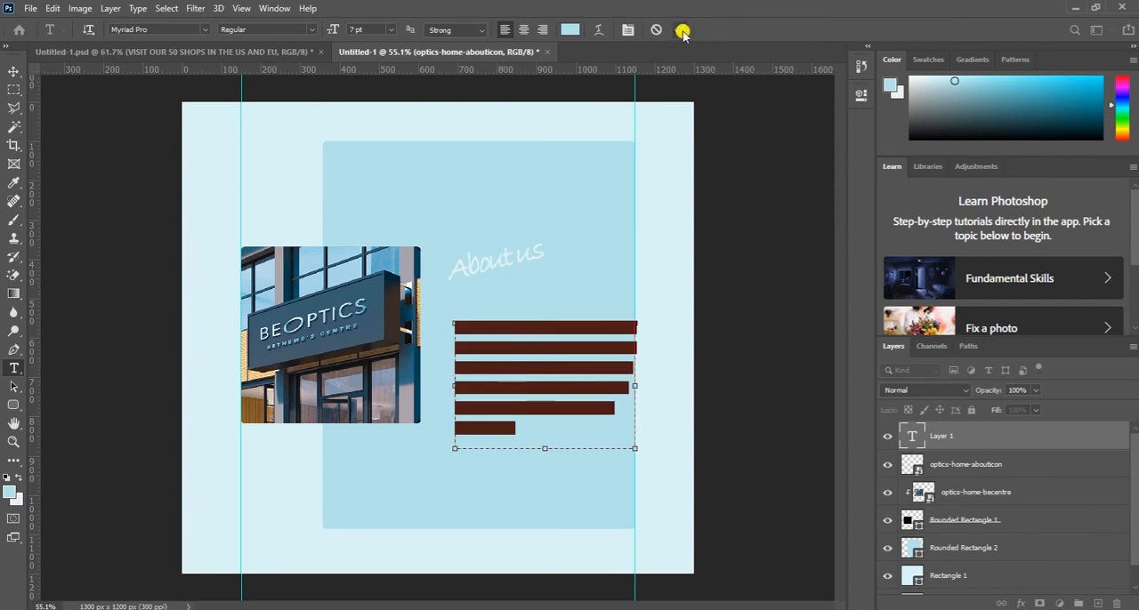
click(569, 30)
drag(717, 513, 705, 547)
click(1016, 359)
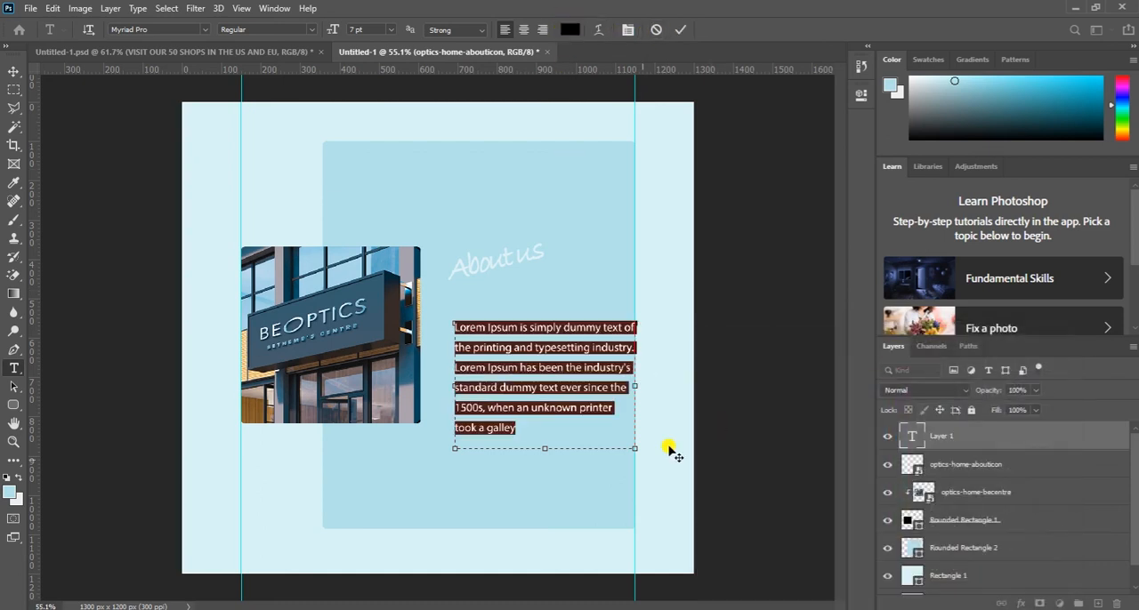
drag(547, 448, 546, 390)
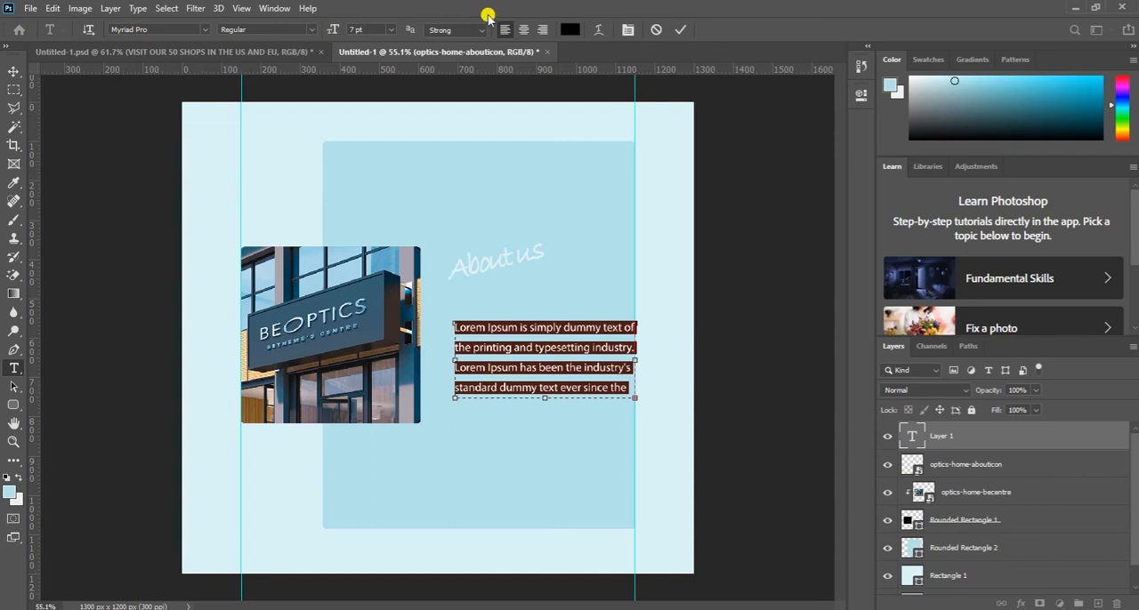
click(678, 28)
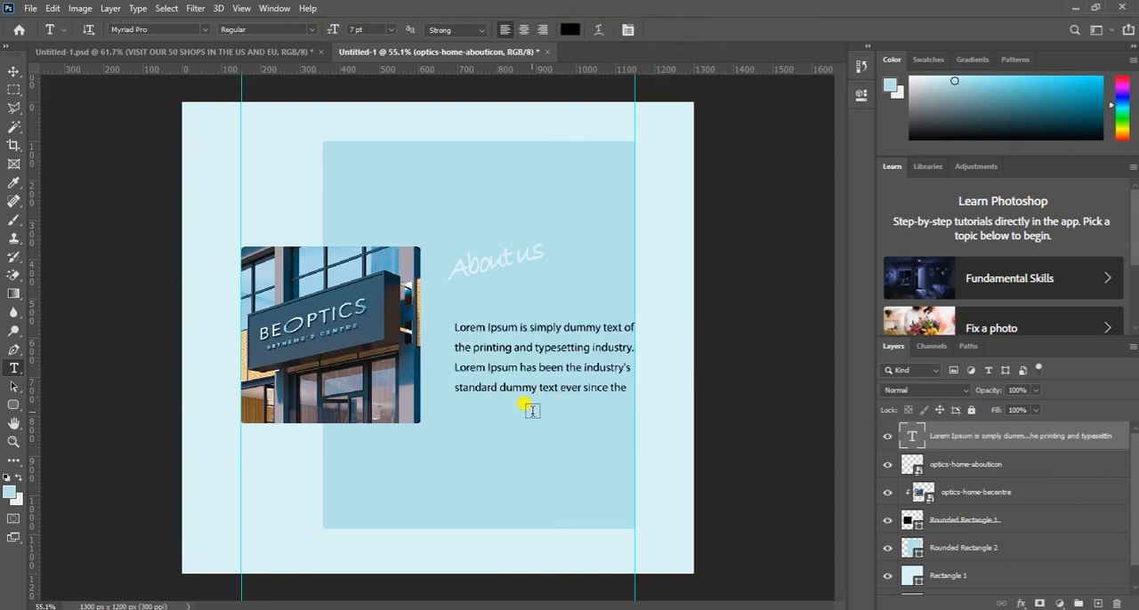
- Move the paragraph and the "About us" lettering closer to the store photo, left-aligned with each other and with a small gap between them
key(v)
drag(535, 360, 515, 334)
click(481, 265)
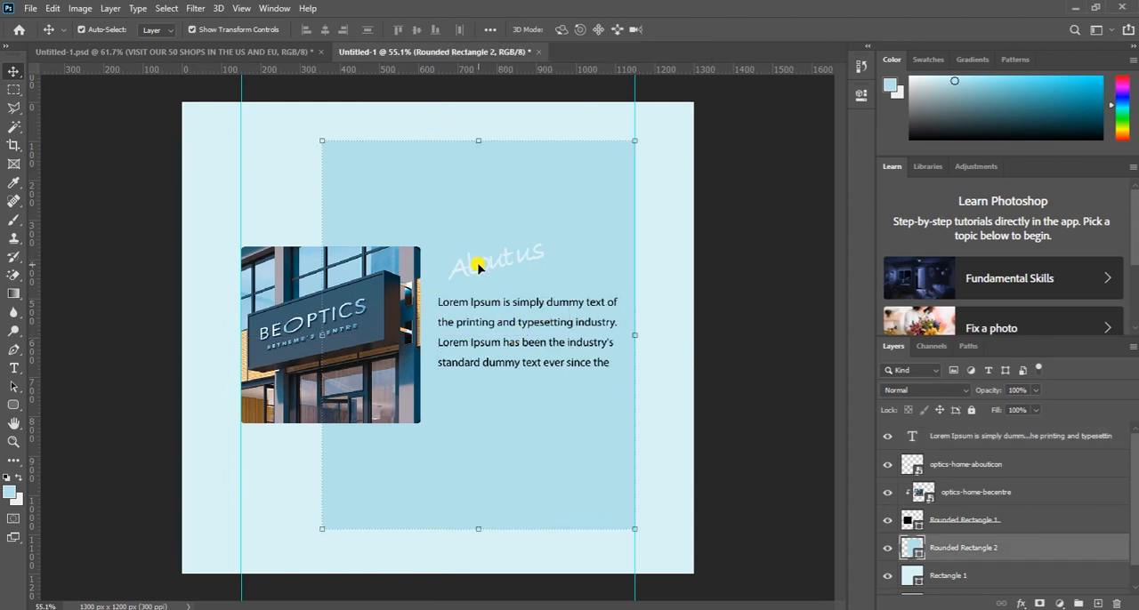
click(478, 267)
drag(478, 267, 467, 266)
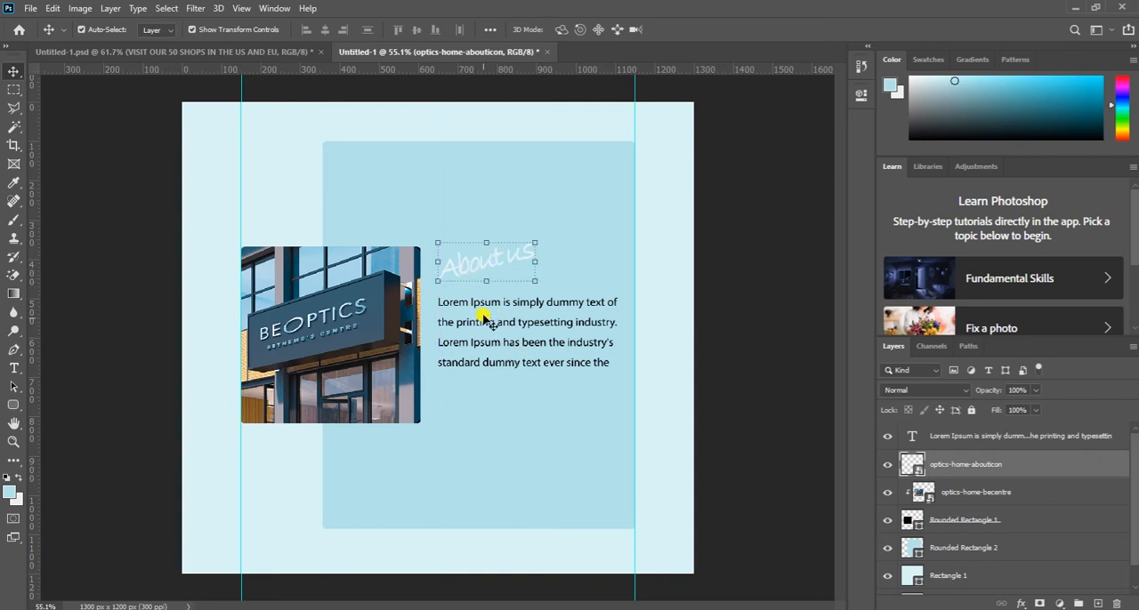
click(486, 326)
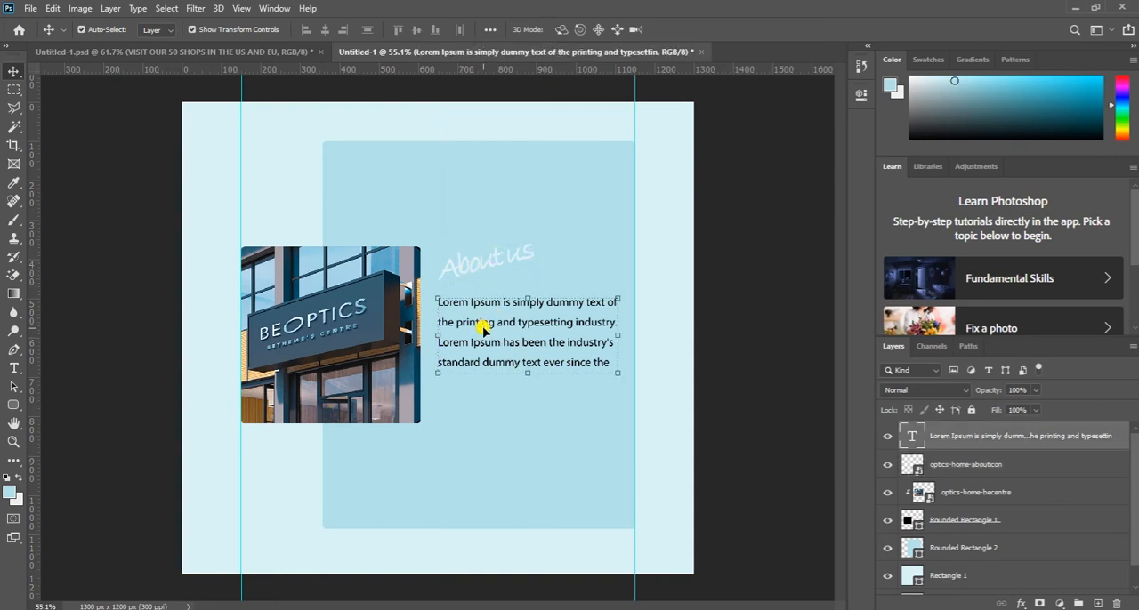
drag(481, 325, 490, 336)
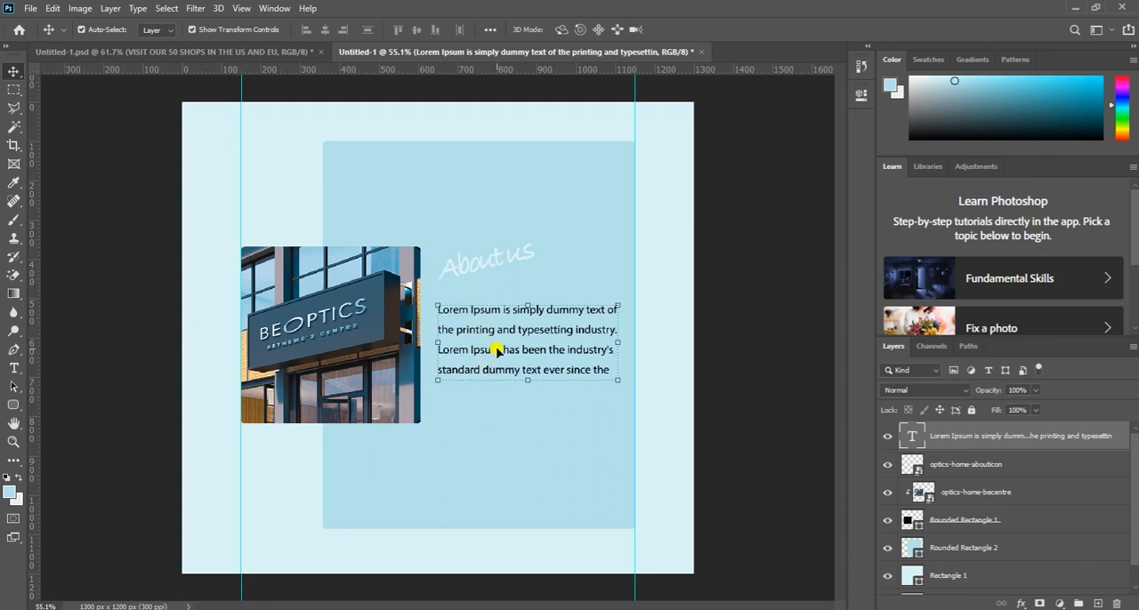
click(485, 424)
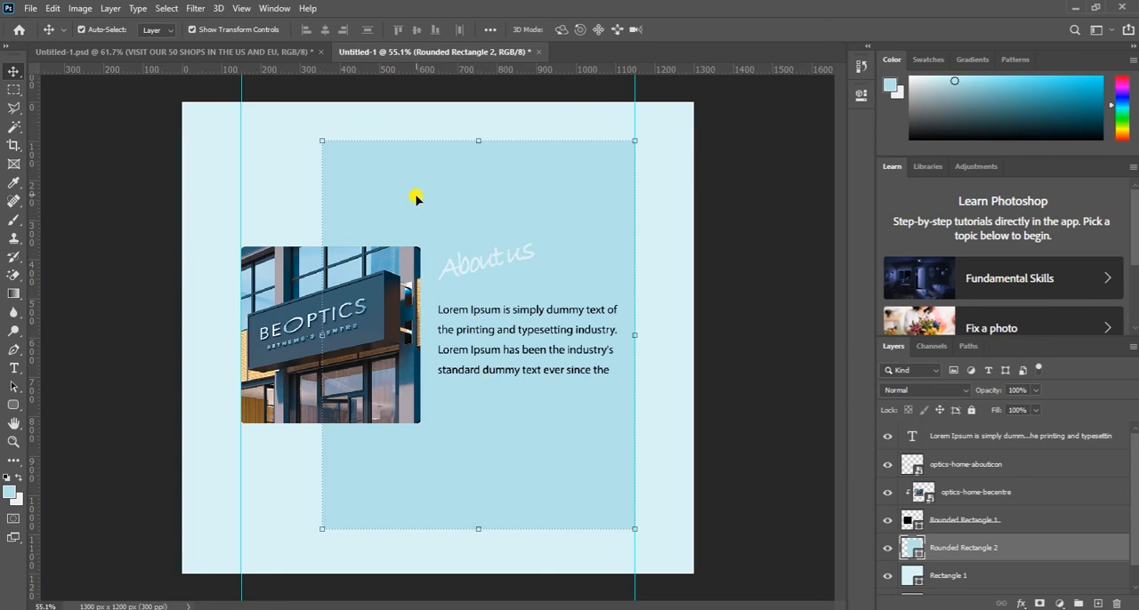
click(296, 208)
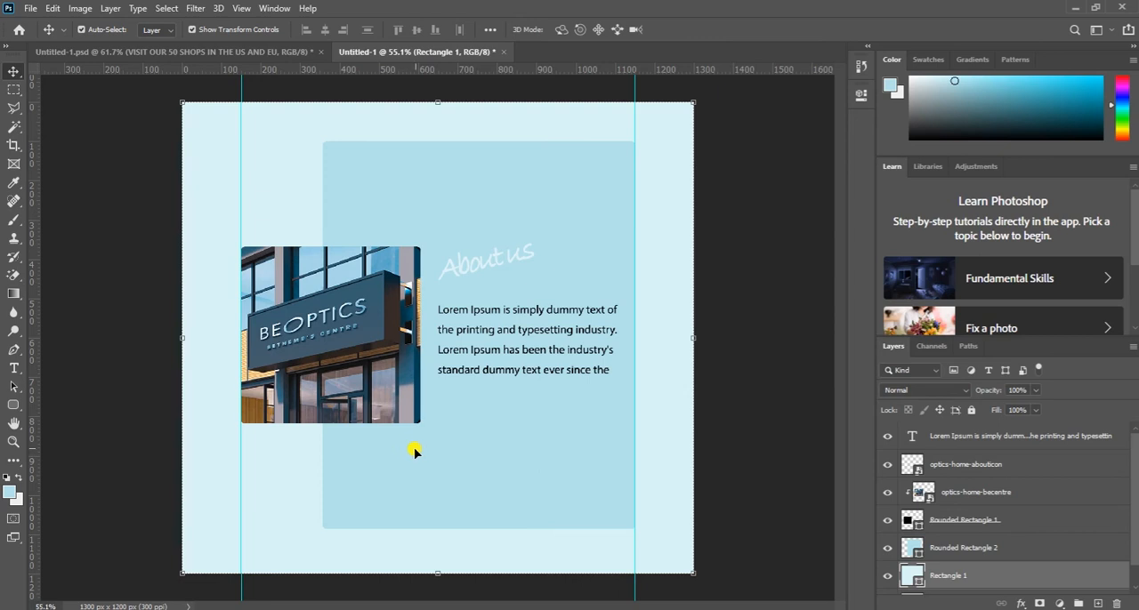
click(13, 407)
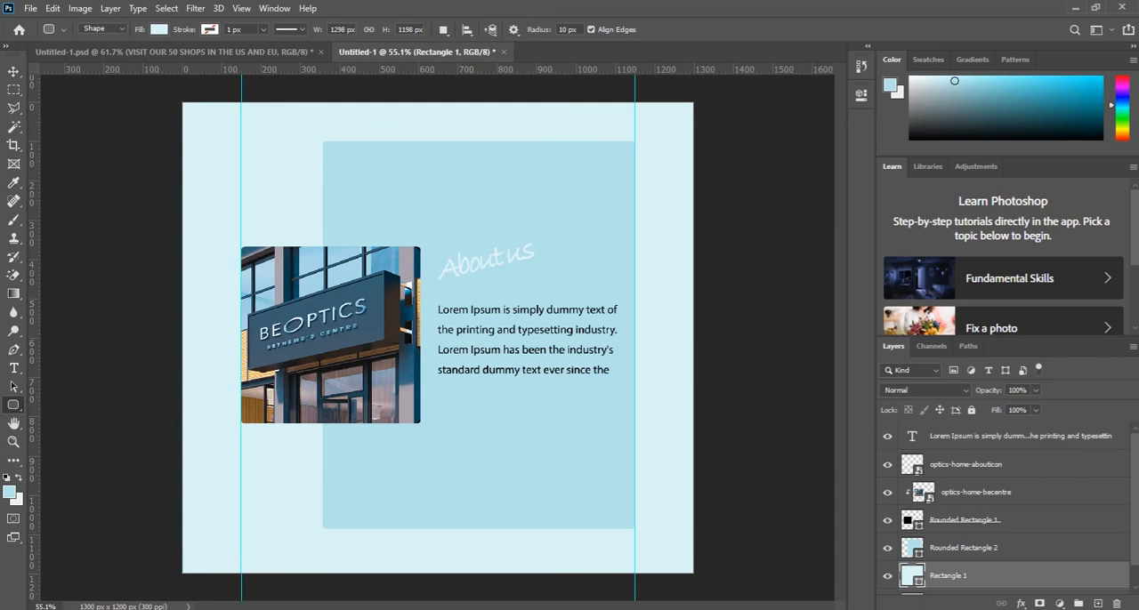
- Add the two-line heading "VISIT OUR 50 SHOPS IN THE US AND EU" between the "About us" lettering and the Lorem Ipsum paragraph
text(VISIT OUR 50 SHOPS IN THE US AND EU)
click(546, 339)
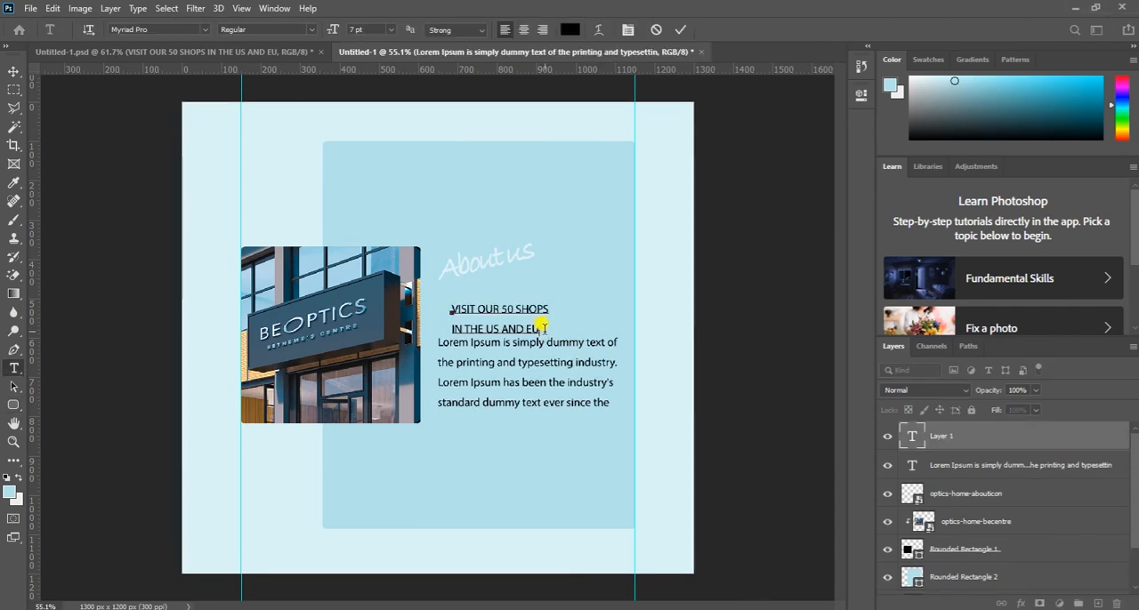
- Test the Bold style on the whole "VISIT OUR 50 SHOPS" heading, then set it to Semibold at 9 pt
drag(543, 327, 451, 308)
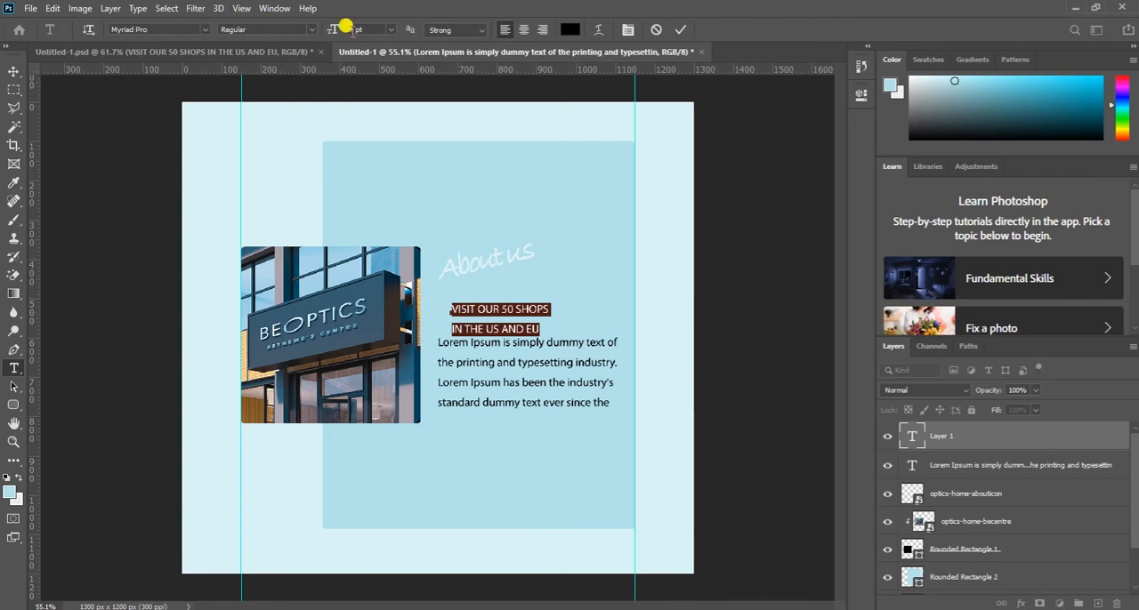
click(305, 28)
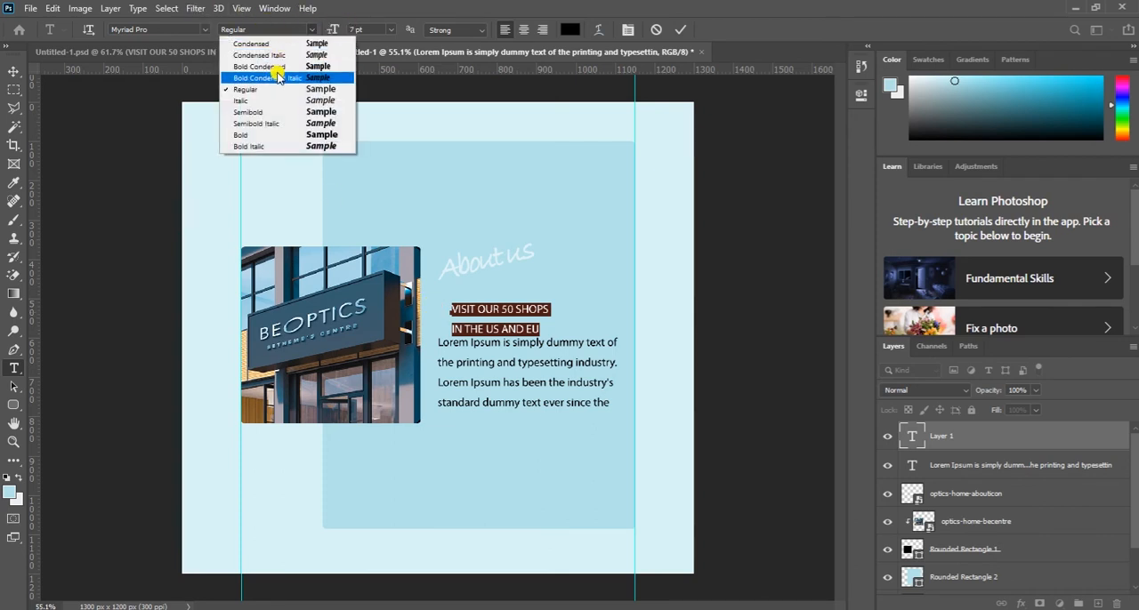
click(279, 135)
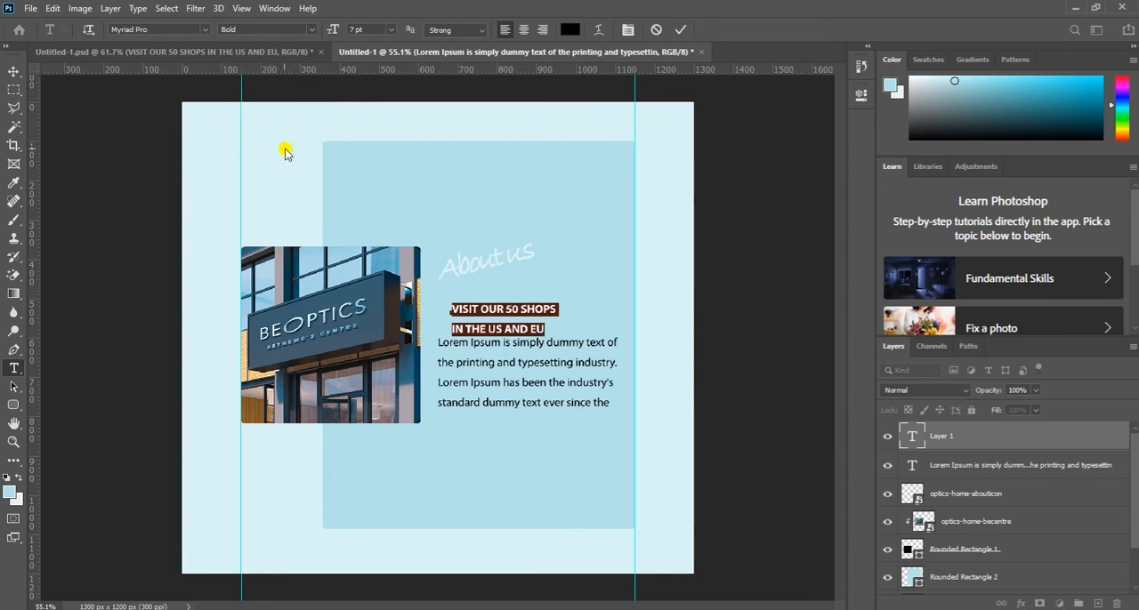
click(309, 29)
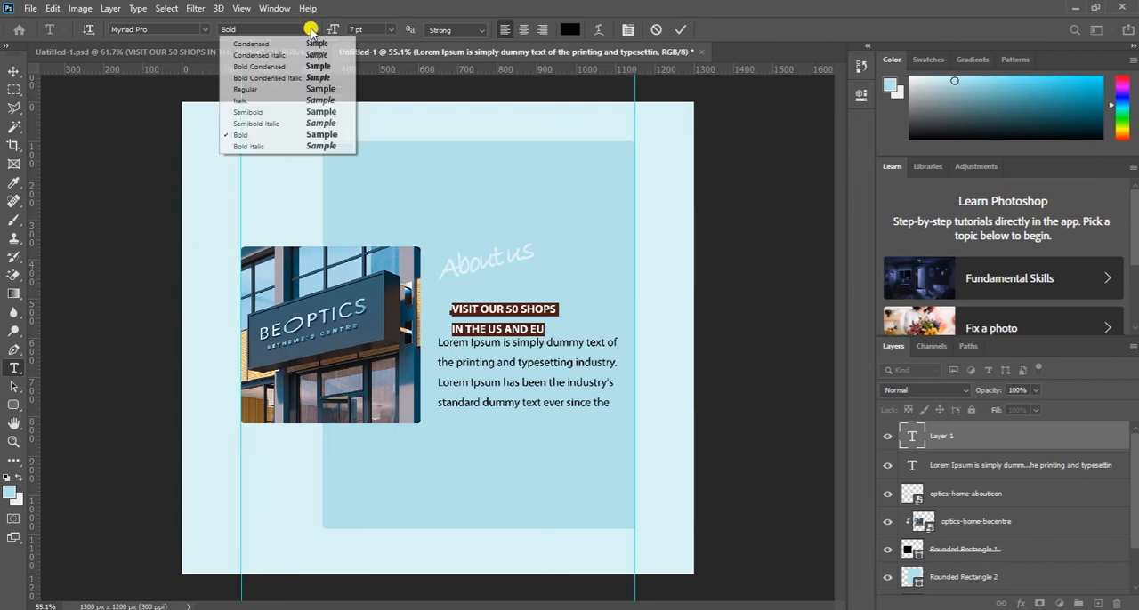
click(273, 112)
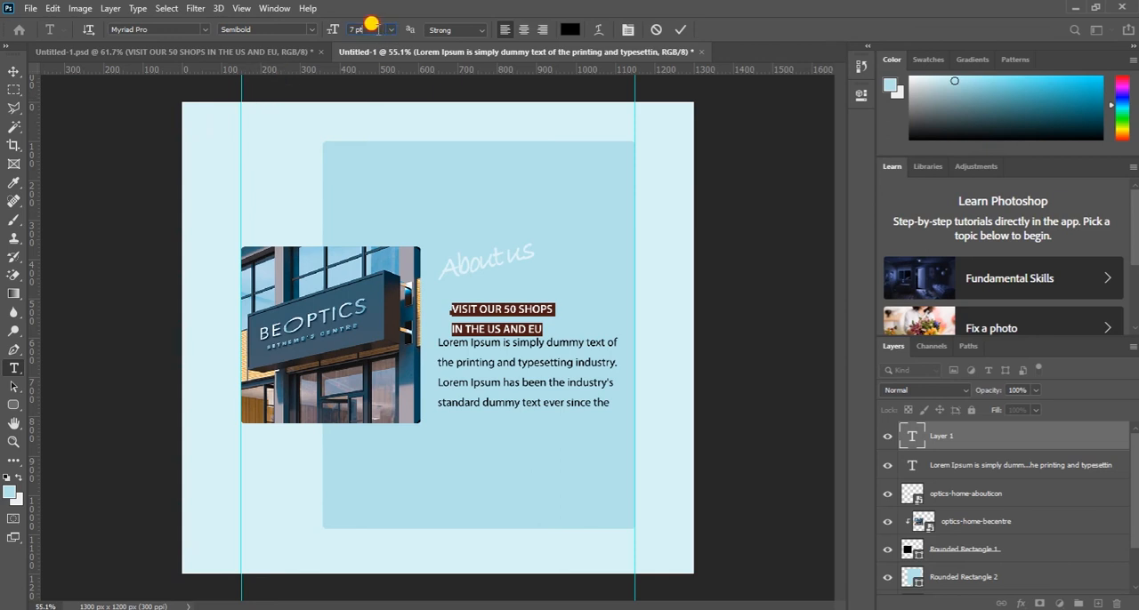
drag(376, 30, 352, 35)
key(Up)
key(Up)
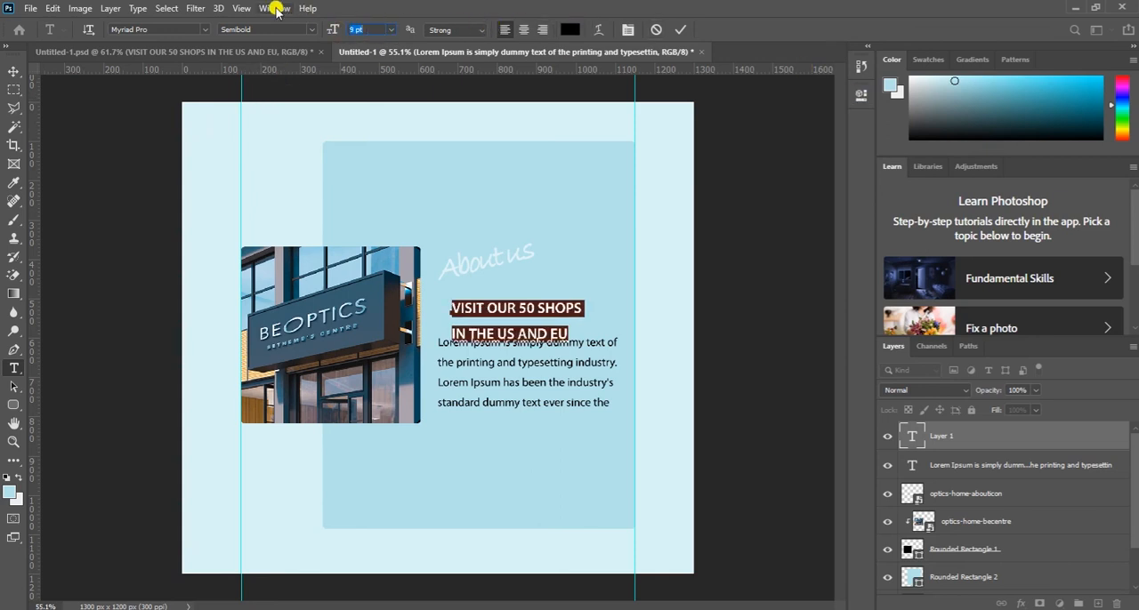
- Tighten the line spacing of the "VISIT OUR 50 SHOPS" heading by setting its leading to 11 pt
click(275, 8)
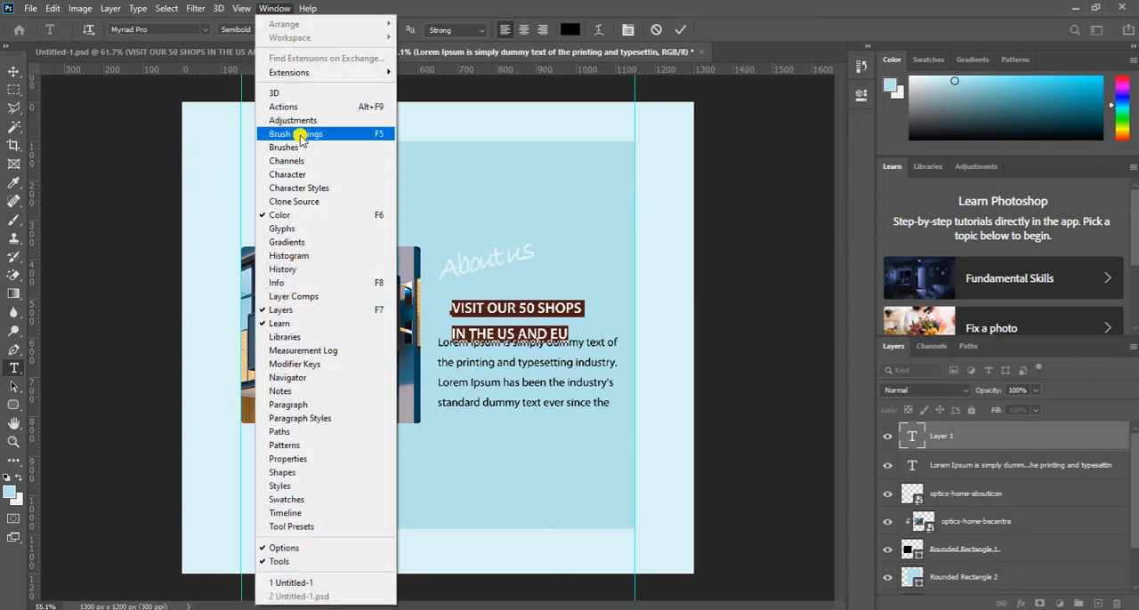
click(302, 175)
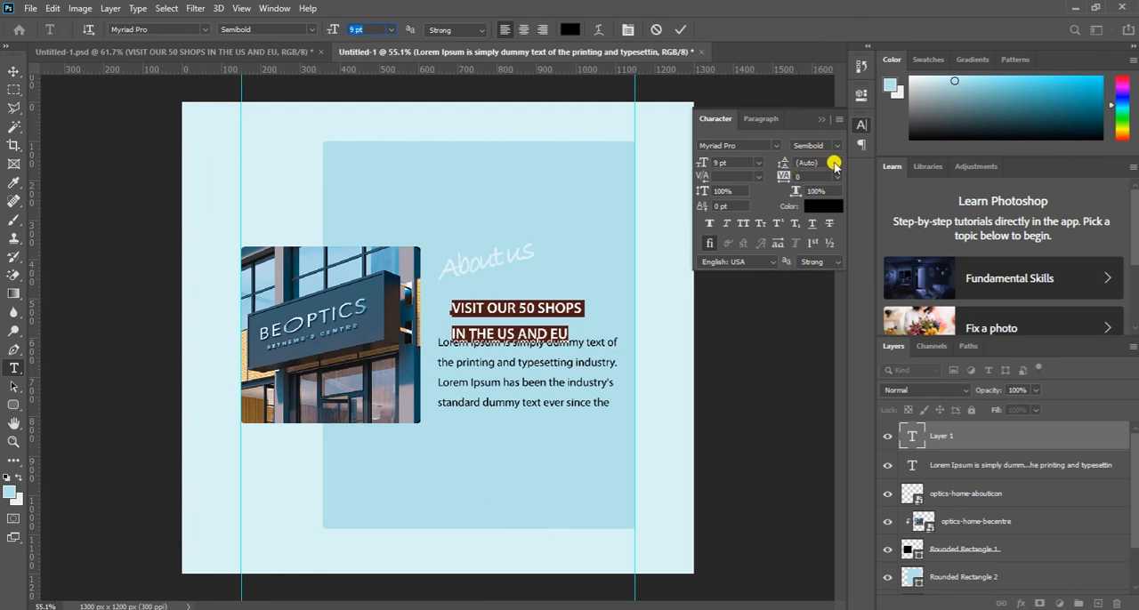
click(836, 163)
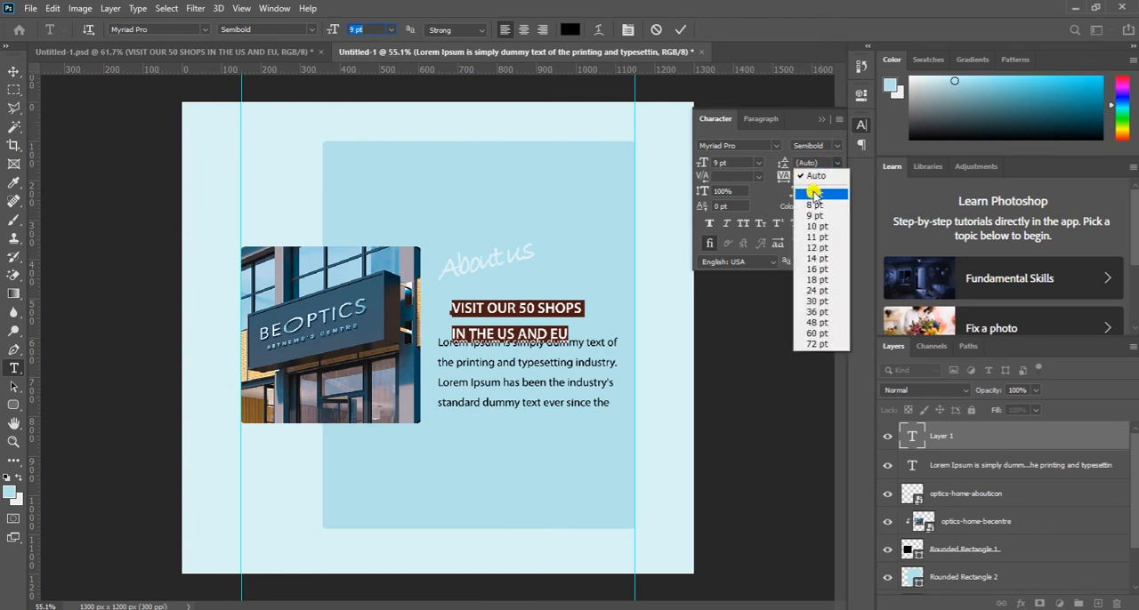
click(814, 193)
click(813, 164)
key(Up)
key(Up)
key(Up)
key(Up)
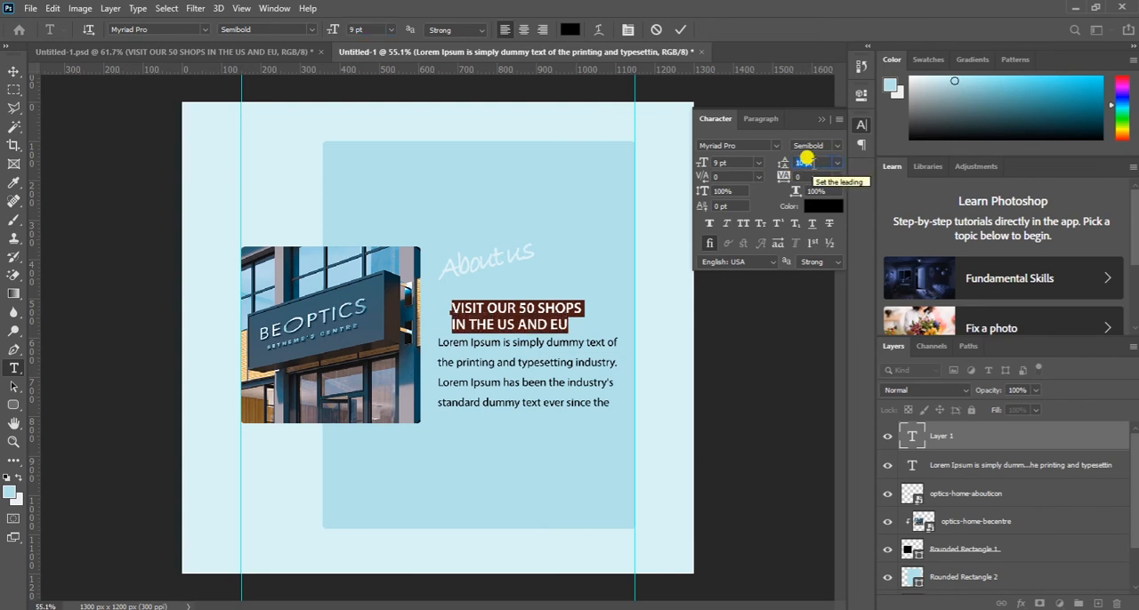
key(Up)
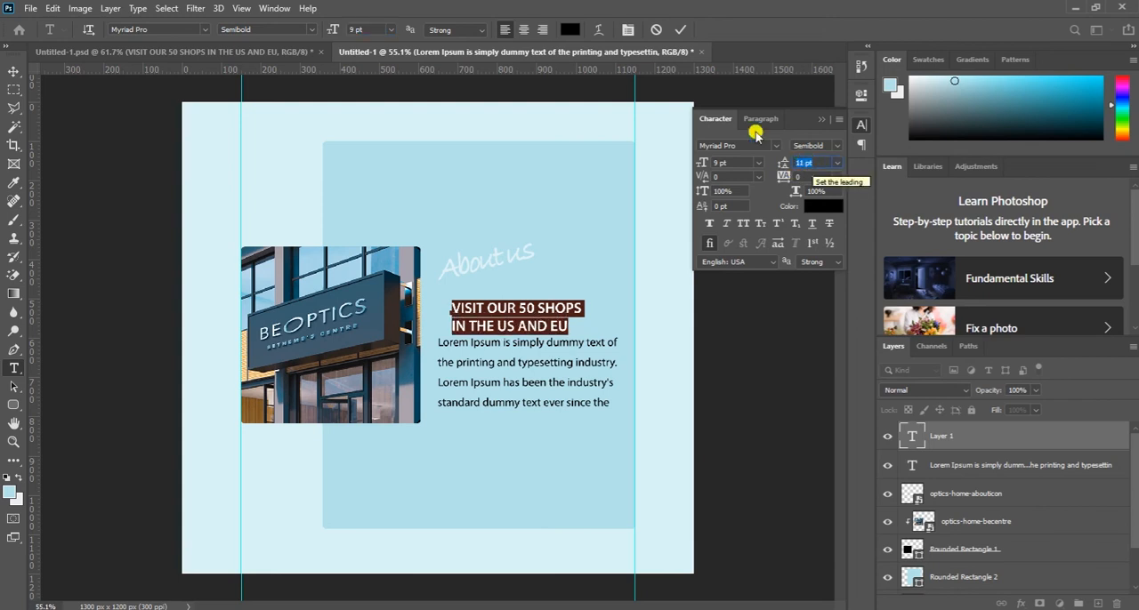
- Align the "VISIT OUR 50 SHOPS" heading's left edge with the paragraph and lower the paragraph slightly to leave a gap beneath it
click(683, 32)
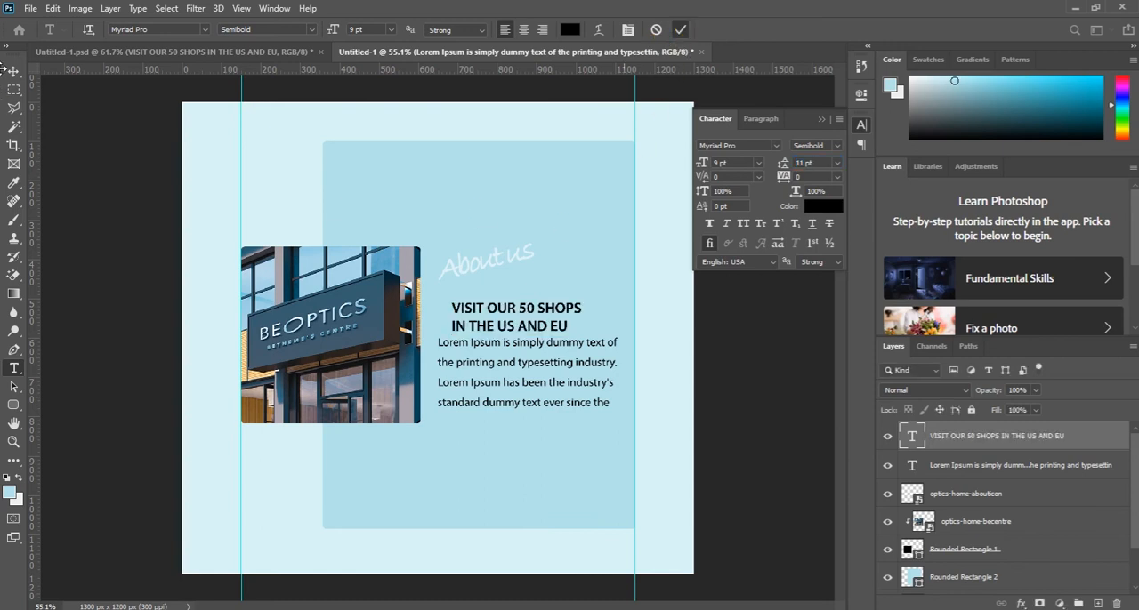
click(14, 71)
mouse_move(509, 314)
mouse_down()
mouse_move(471, 299)
mouse_move(488, 309)
mouse_up()
click(615, 305)
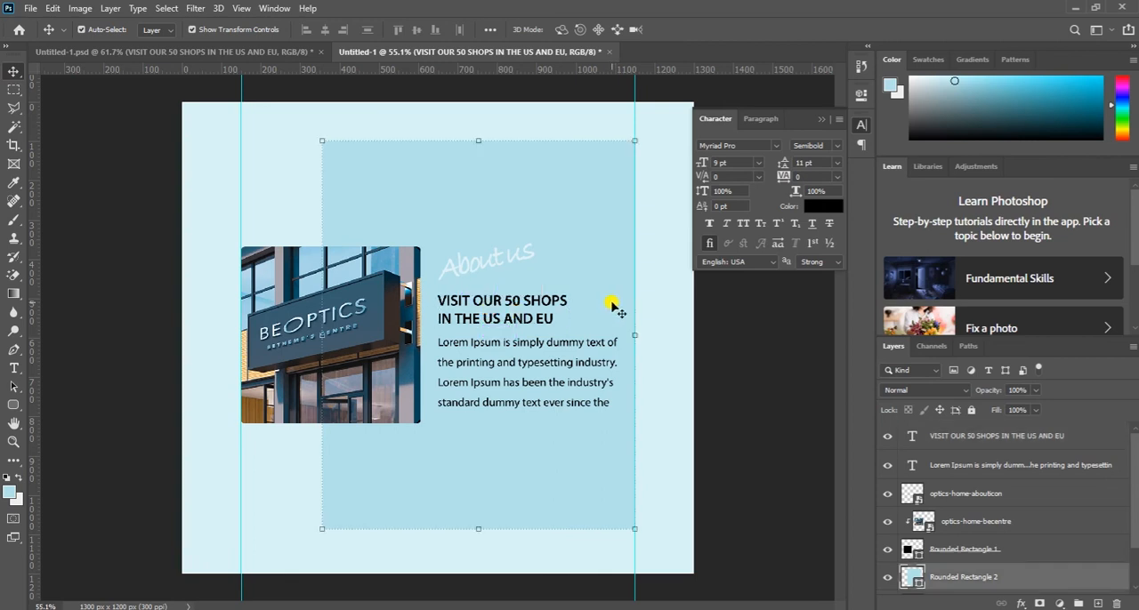
click(480, 382)
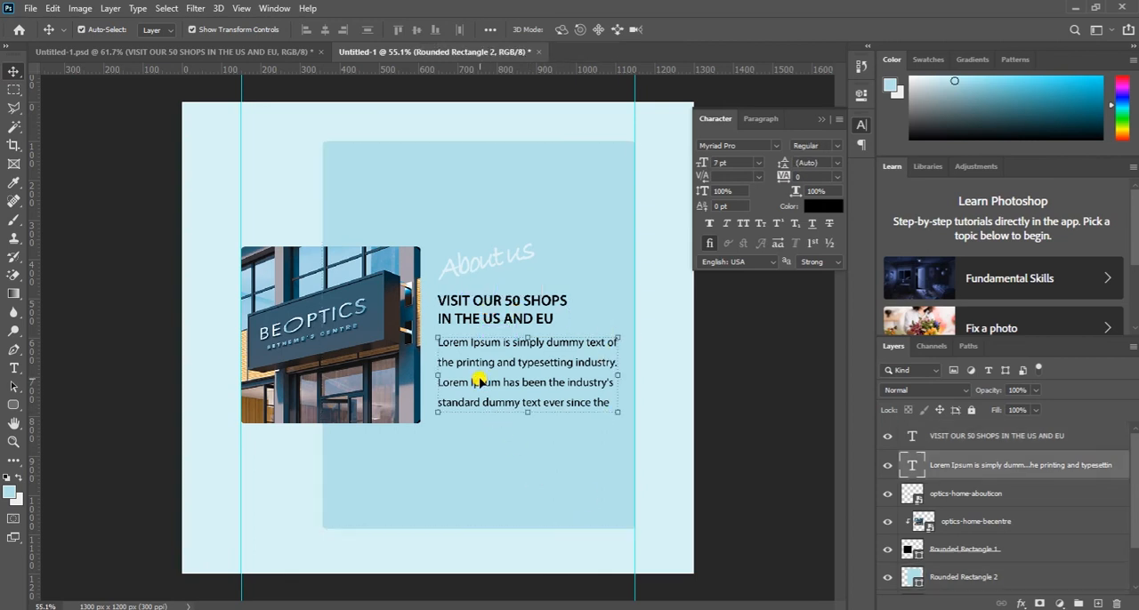
mouse_move(481, 383)
mouse_down()
mouse_move(473, 374)
mouse_move(485, 379)
mouse_up()
- Nudge the "About us" lettering up slightly to widen its gap above the heading
click(476, 269)
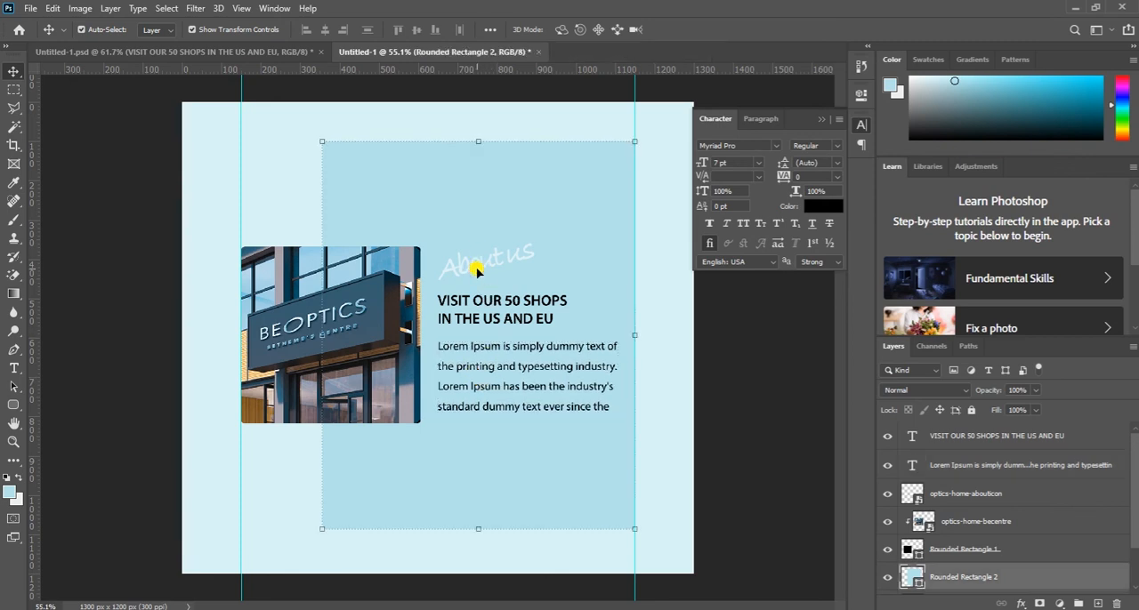
key(Up)
click(474, 269)
key(Up)
key(Up)
key(Up)
key(Up)
key(Up)
key(Up)
key(Up)
key(Up)
key(Up)
key(Up)
key(Up)
key(Up)
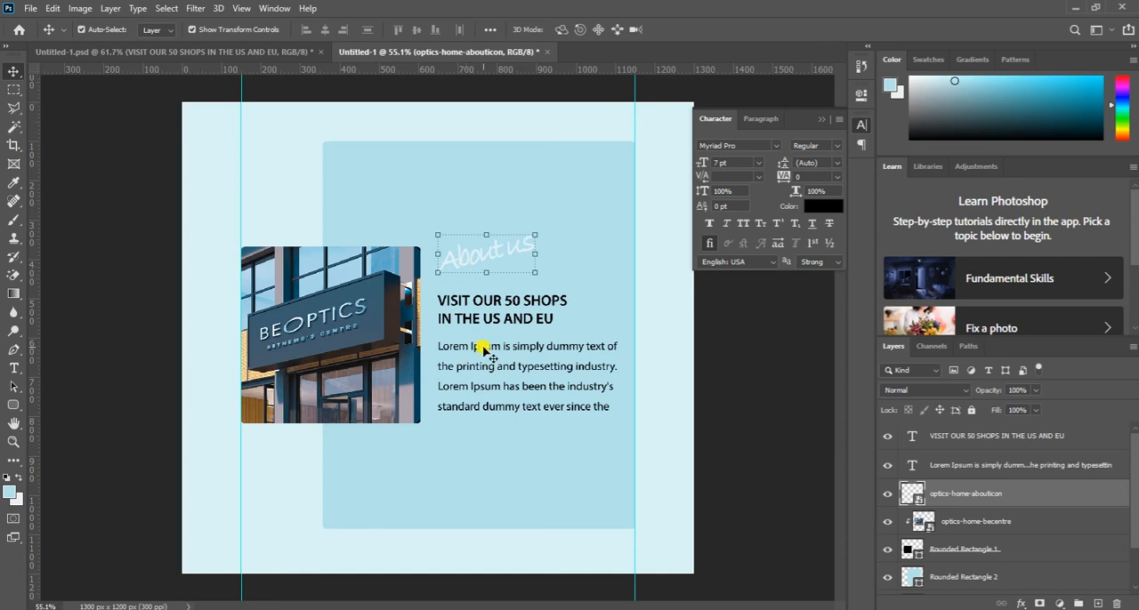
click(475, 307)
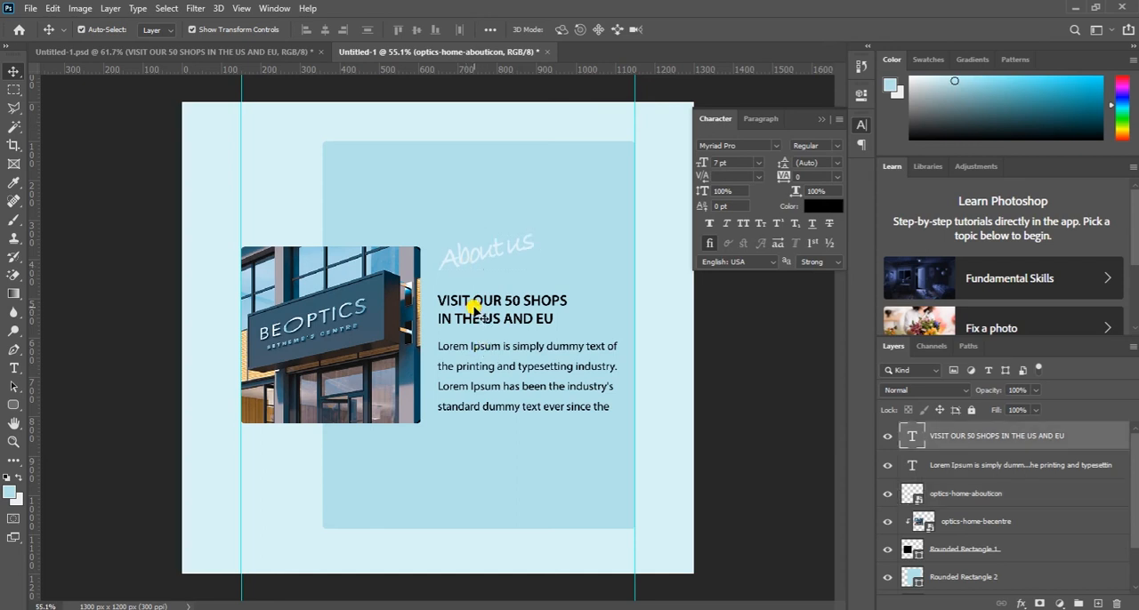
click(485, 369)
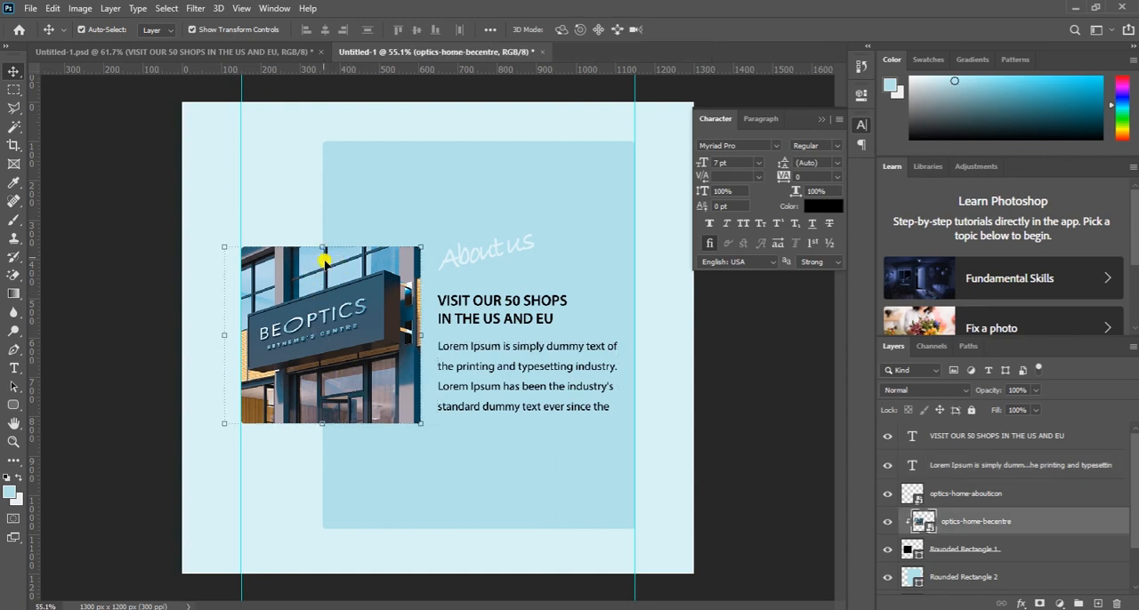
- Scale the store photo up proportionally to about 560 x 504 px, keeping its bottom edge in place
drag(315, 241, 319, 220)
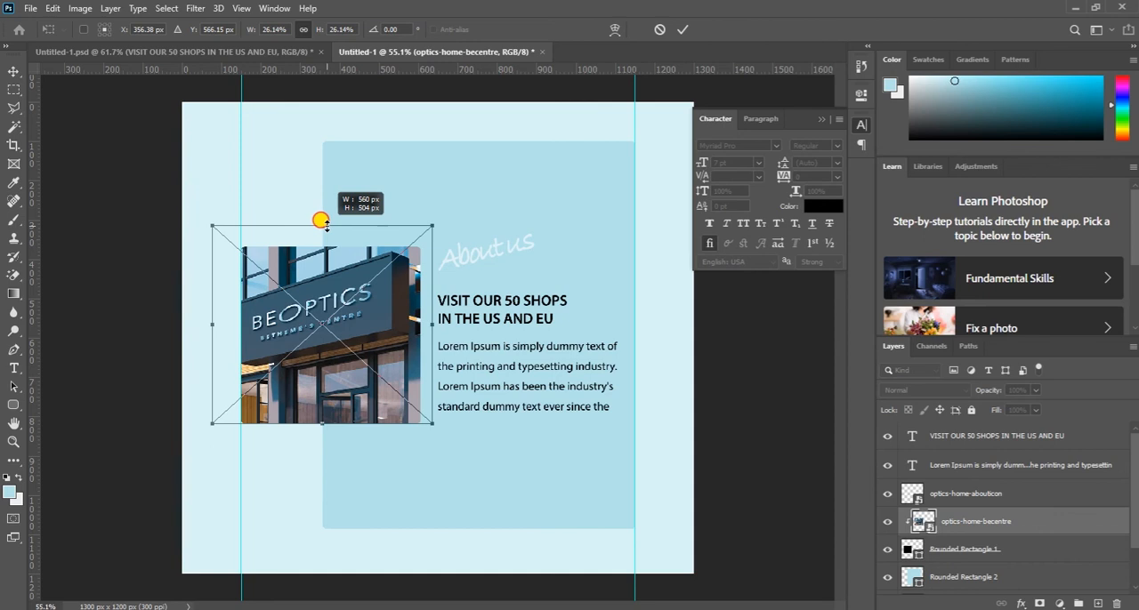
drag(322, 222, 322, 224)
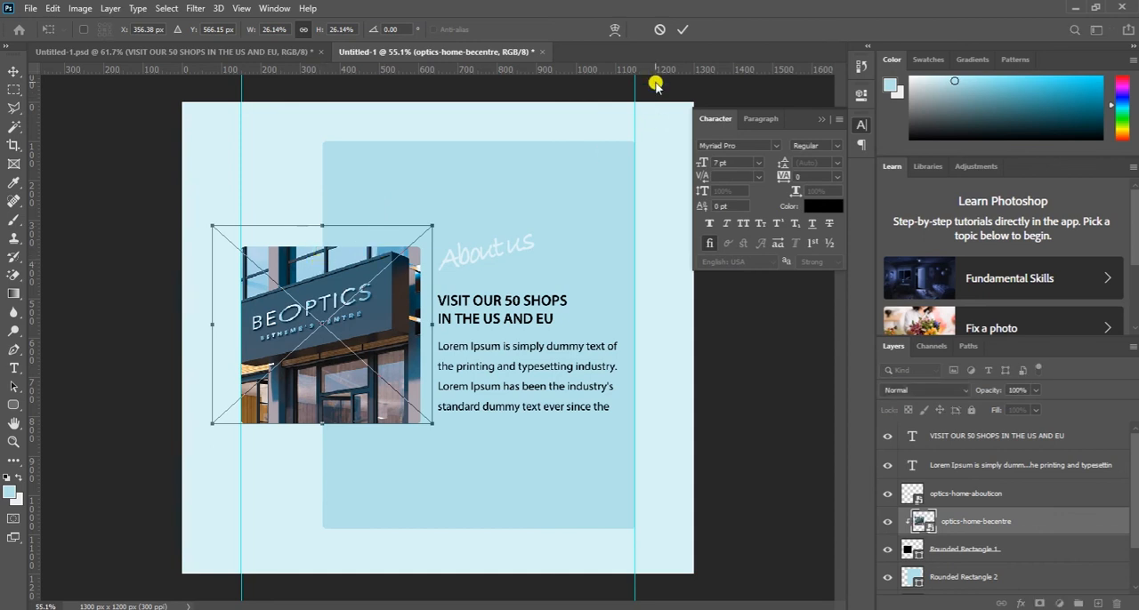
click(683, 30)
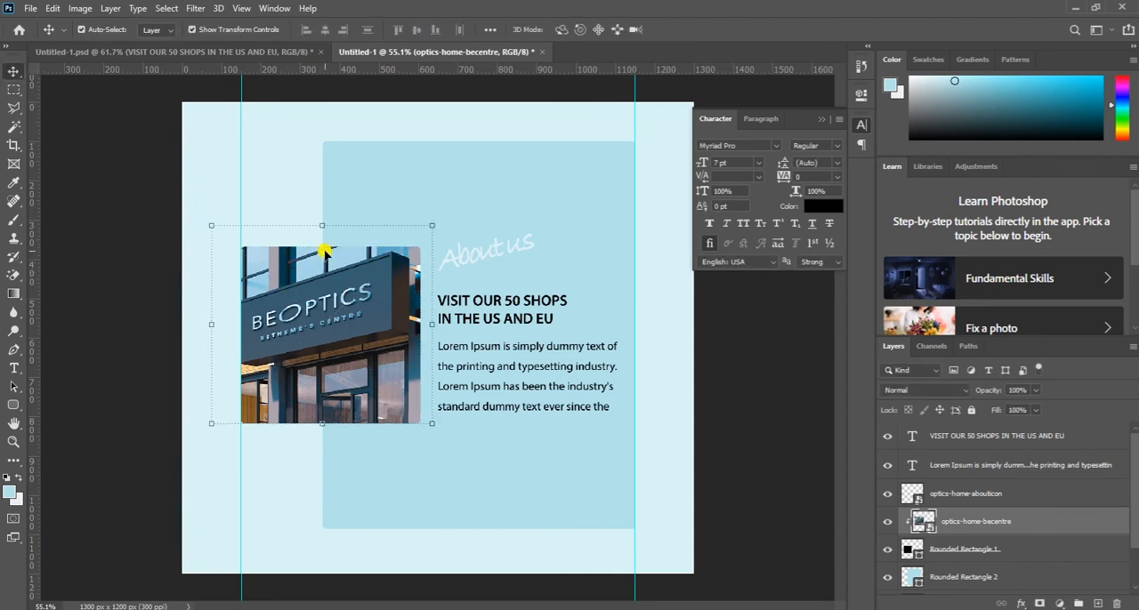
- Stretch the rounded rectangle that clips the store photo to 114% of its height, extending it above and below its former edges
click(941, 552)
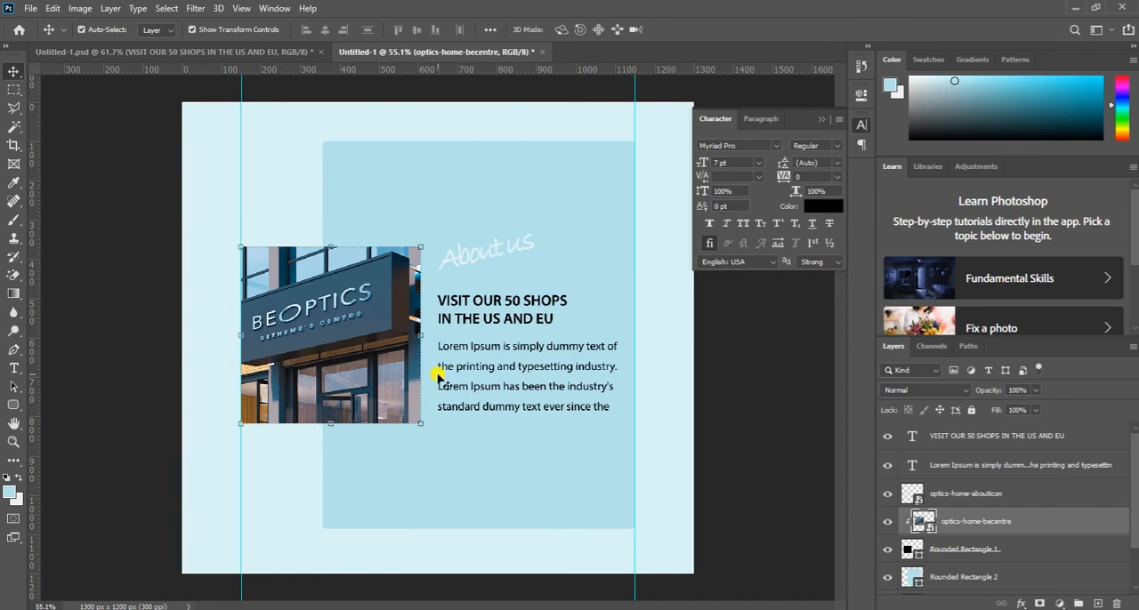
mouse_move(330, 246)
mouse_down()
mouse_move(331, 218)
mouse_move(330, 229)
mouse_up()
mouse_move(325, 425)
mouse_down()
mouse_move(323, 434)
mouse_move(331, 416)
mouse_up()
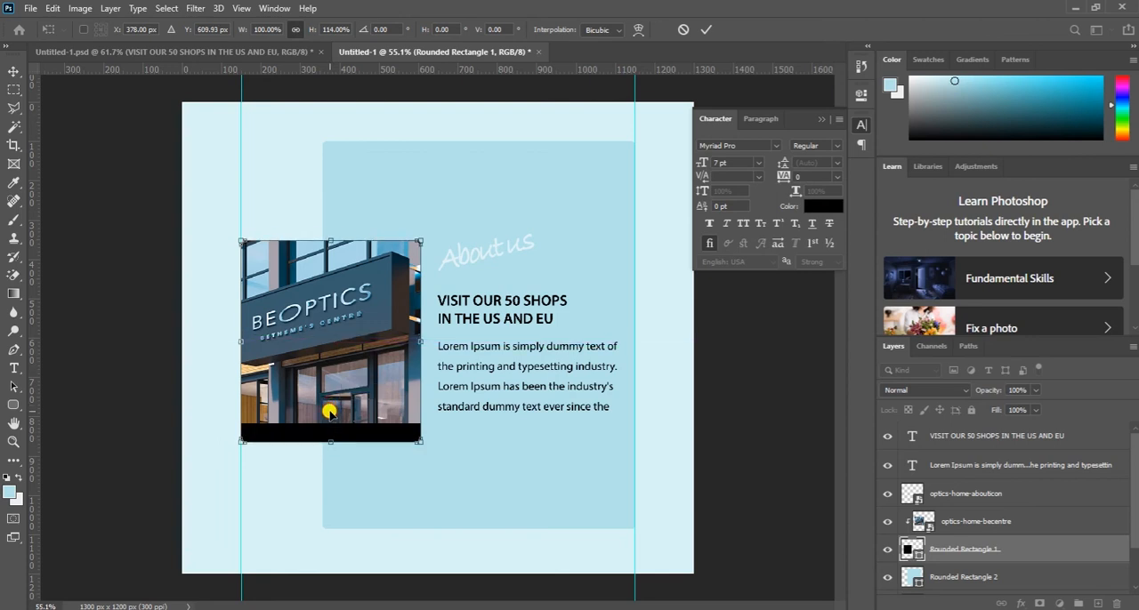
key(ctrl+z)
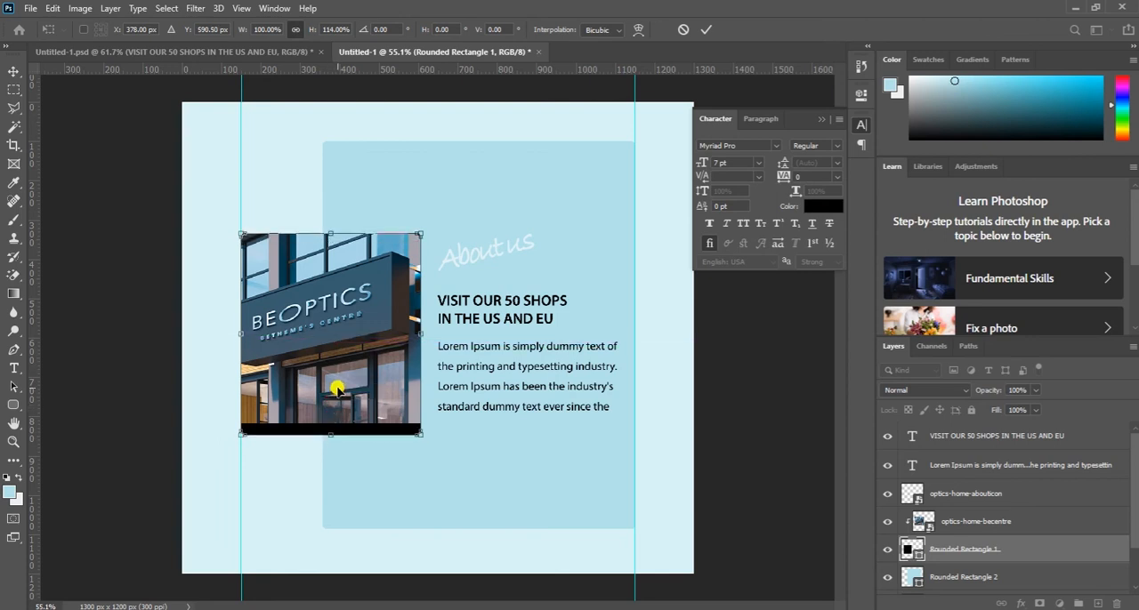
click(706, 29)
- Move the store photo down about 20 px and stretch its bottom edge slightly so it covers the whole rounded frame
drag(341, 378, 340, 381)
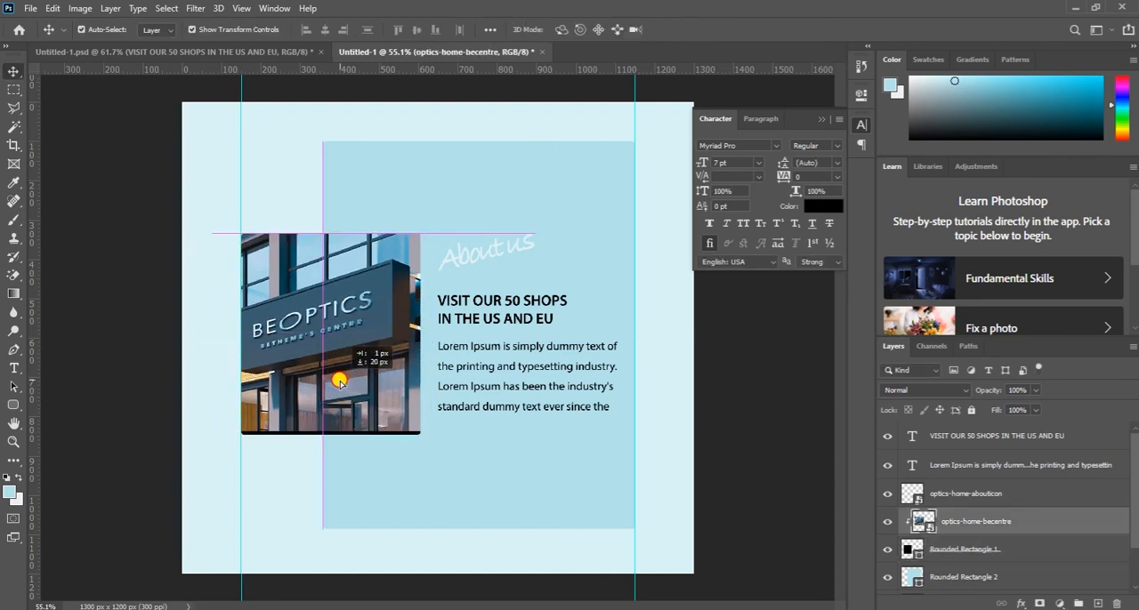
drag(308, 434, 309, 436)
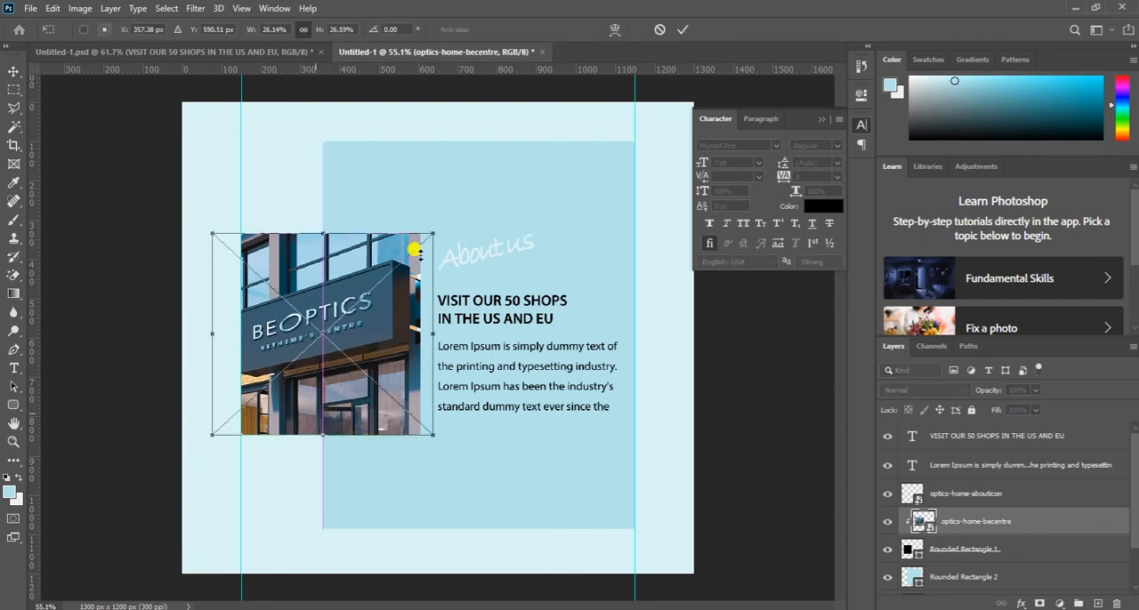
click(686, 29)
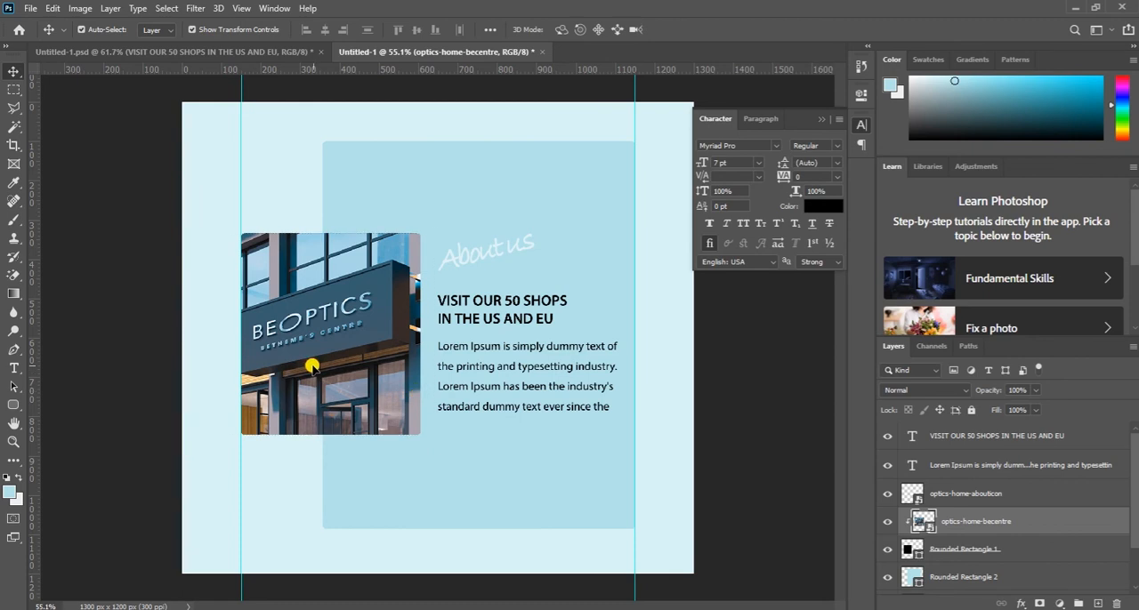
- Nudge the store photo to the right within its rounded frame so the BEOPTICS sign's left edge shows
key(Right)
key(Right)
key(Right)
key(Right)
key(Right)
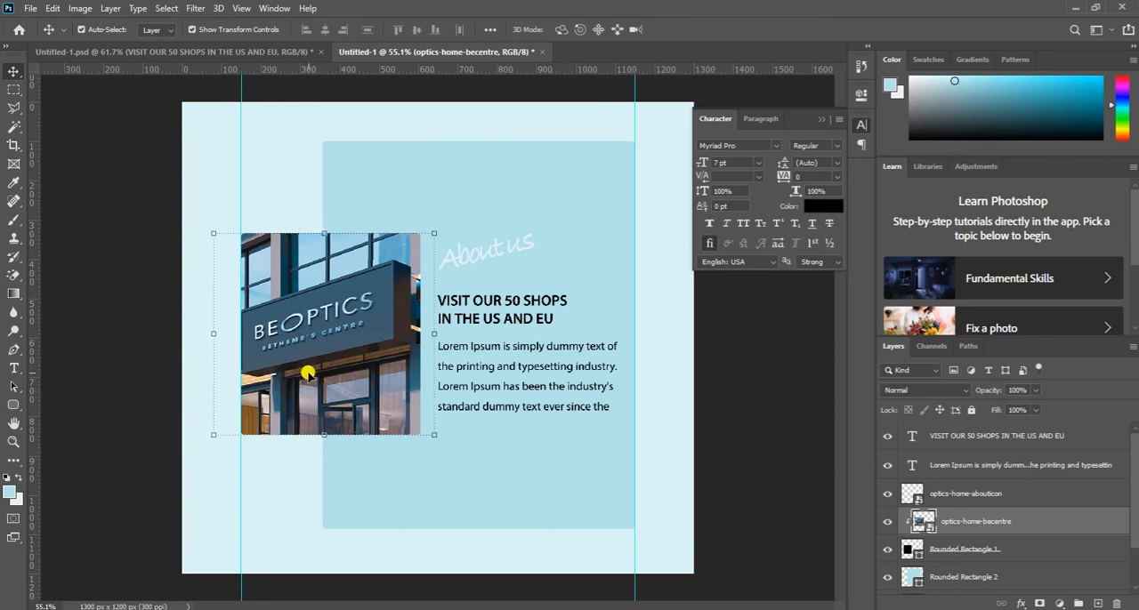
key(Right)
key(Right)
key(Right)
key(Right)
key(Right)
key(Right)
key(Right)
key(Right)
key(Right)
key(Right)
key(Right)
key(Right)
key(Right)
key(Right)
key(Right)
key(Right)
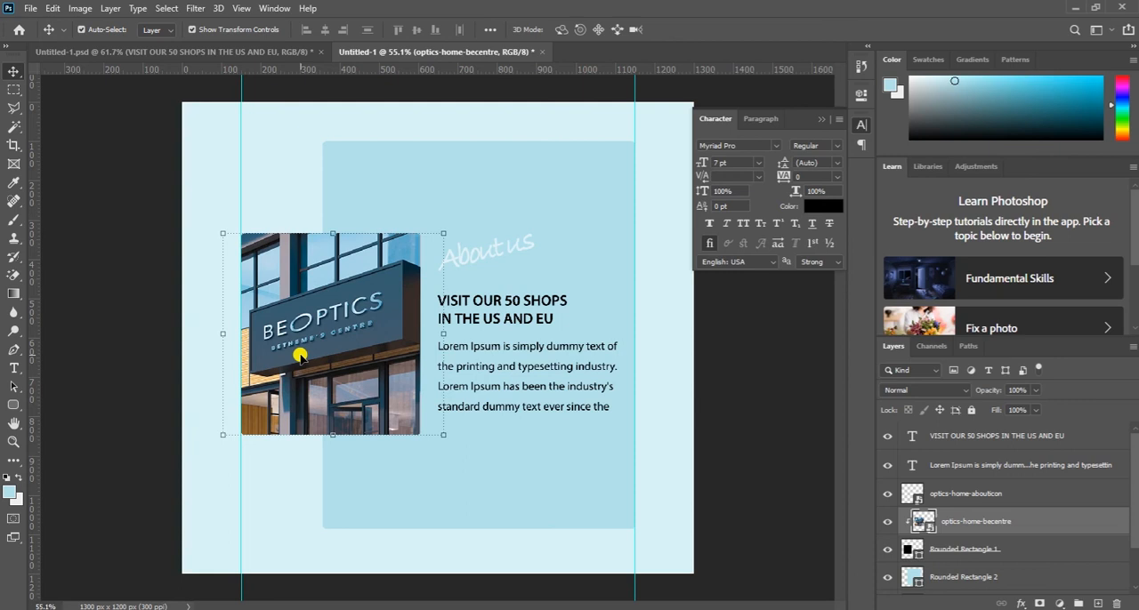
key(Left)
key(Left)
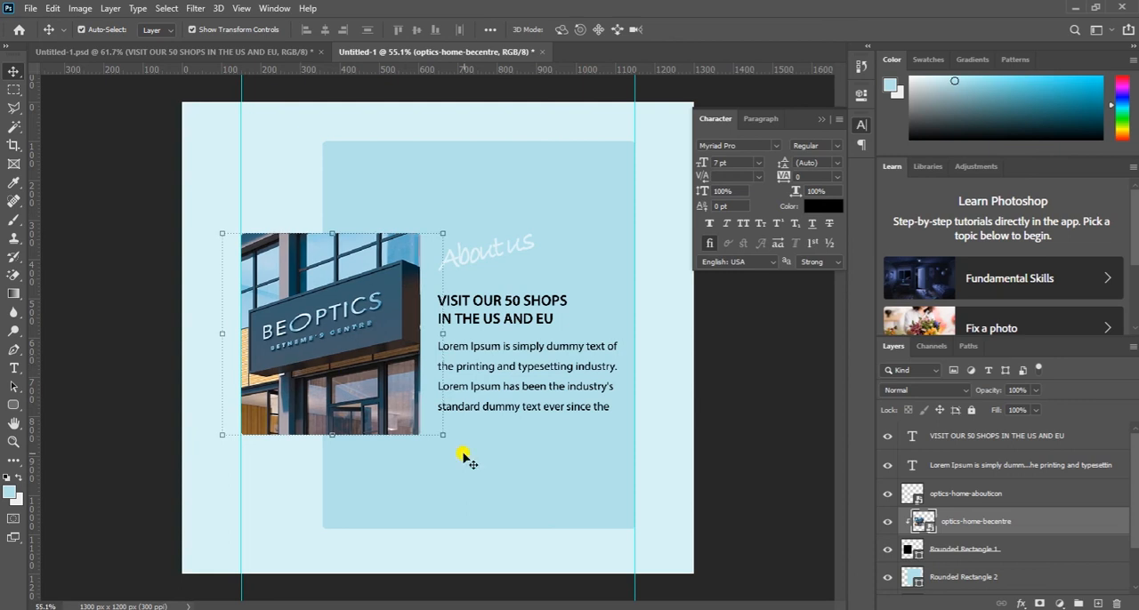
click(492, 461)
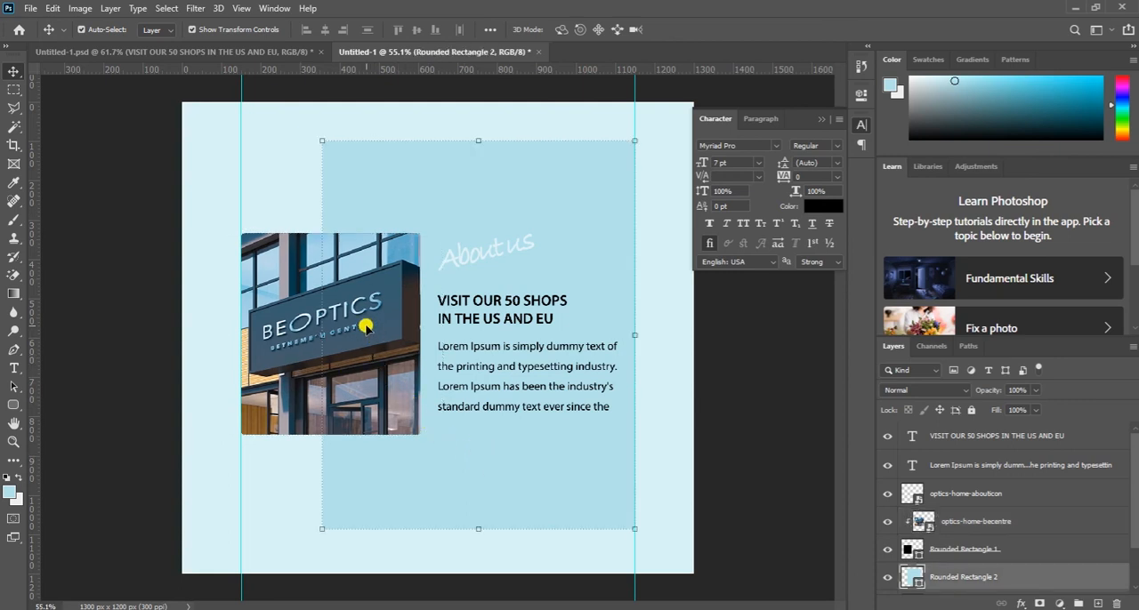
- Nudge the "About us" lettering and the "VISIT OUR 50 SHOPS" heading up a little beside the store photo
click(472, 257)
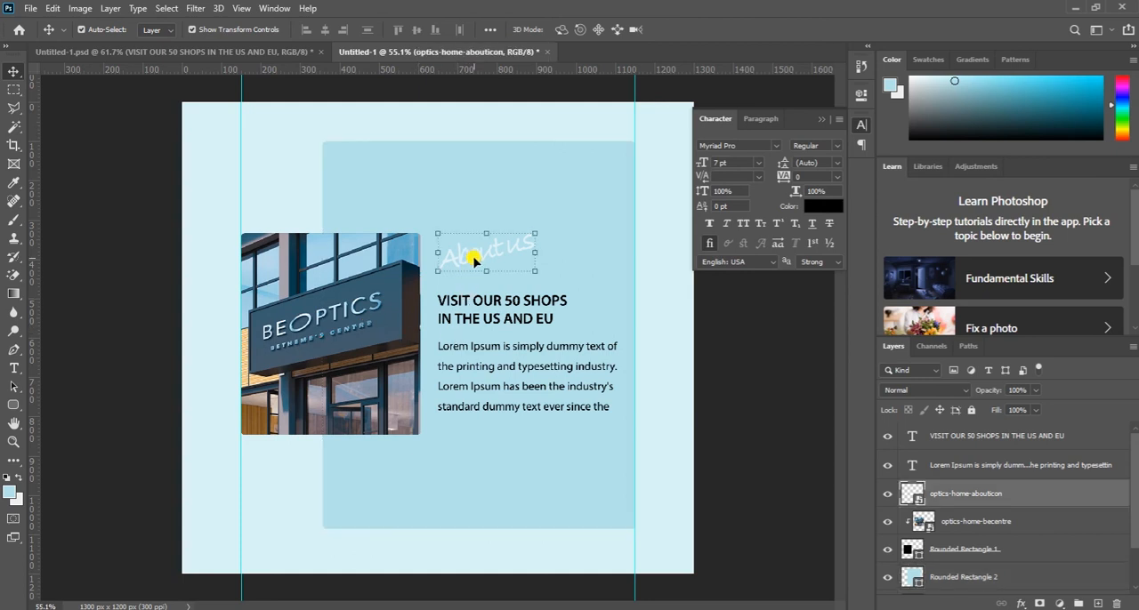
key(Up)
key(Up)
key(Up)
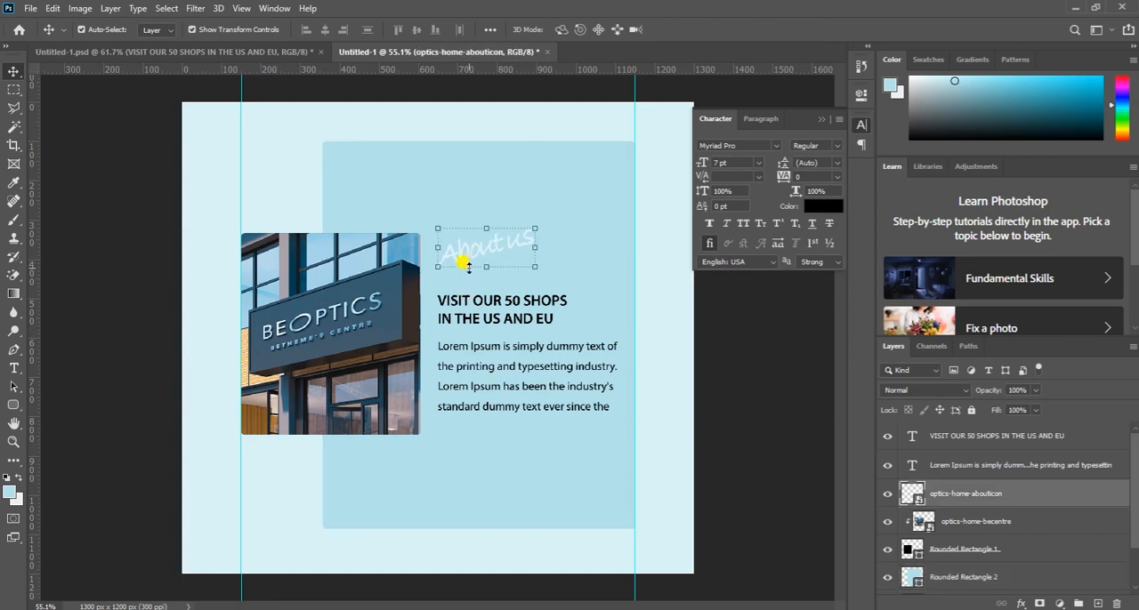
click(480, 300)
key(Up)
key(Up)
key(Up)
key(Up)
key(Up)
key(Up)
key(Up)
key(Up)
key(Up)
key(Up)
key(Up)
key(Up)
key(Up)
key(Up)
- Nudge the Lorem Ipsum paragraph up closer to the heading
click(480, 354)
key(Up)
key(Up)
key(Up)
key(Up)
key(Up)
key(Up)
key(Up)
key(Up)
key(Up)
key(Up)
key(Up)
key(Up)
key(Up)
key(Up)
key(Up)
key(Up)
key(Up)
key(Up)
key(Up)
key(Up)
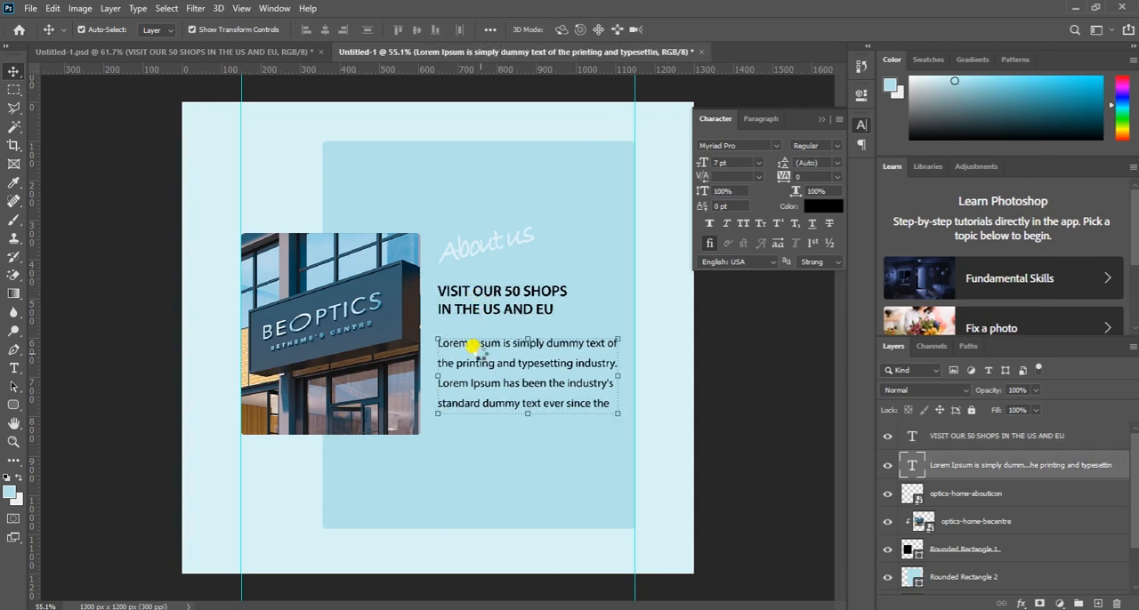
key(Up)
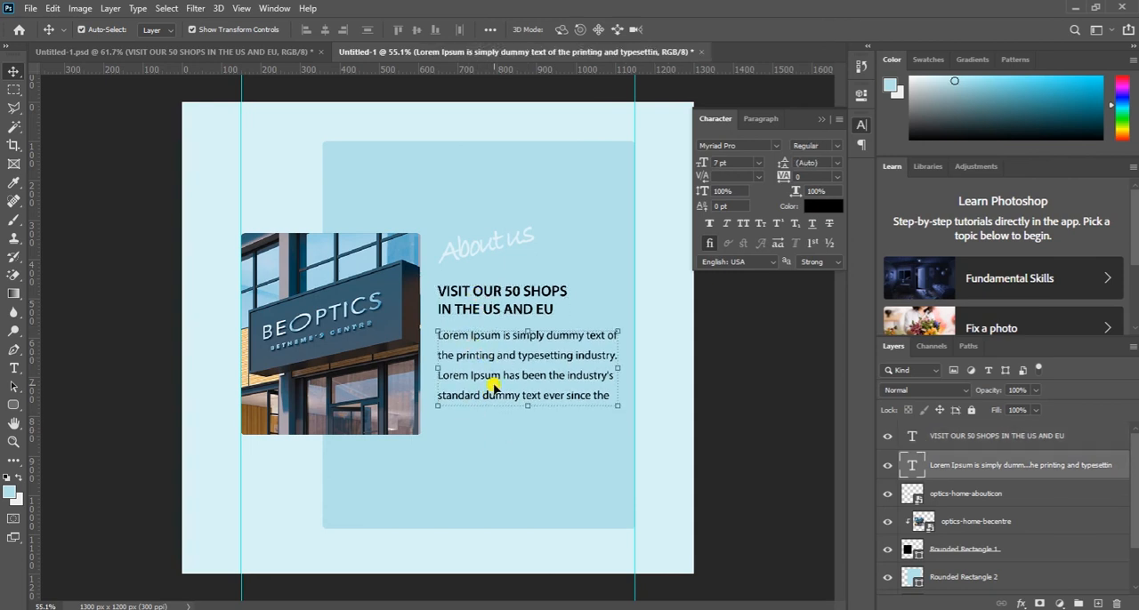
click(479, 440)
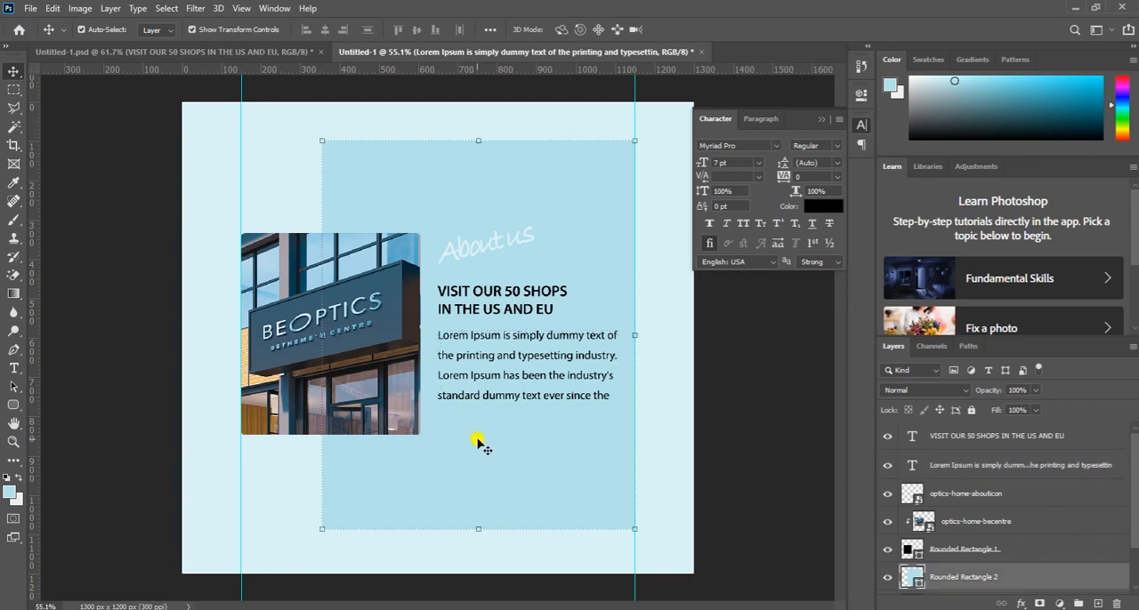
- Draw a rounded rectangle button of about 191 x 46 px with a 10 px radius below the paragraph, stacked above the heading layer
click(932, 442)
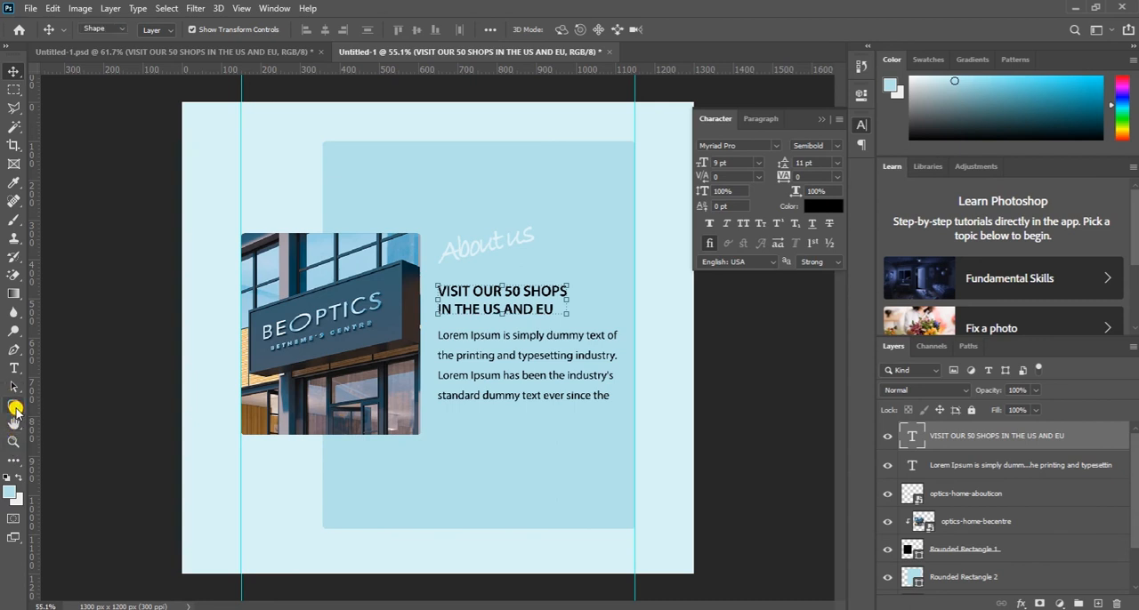
right_click(15, 411)
click(97, 416)
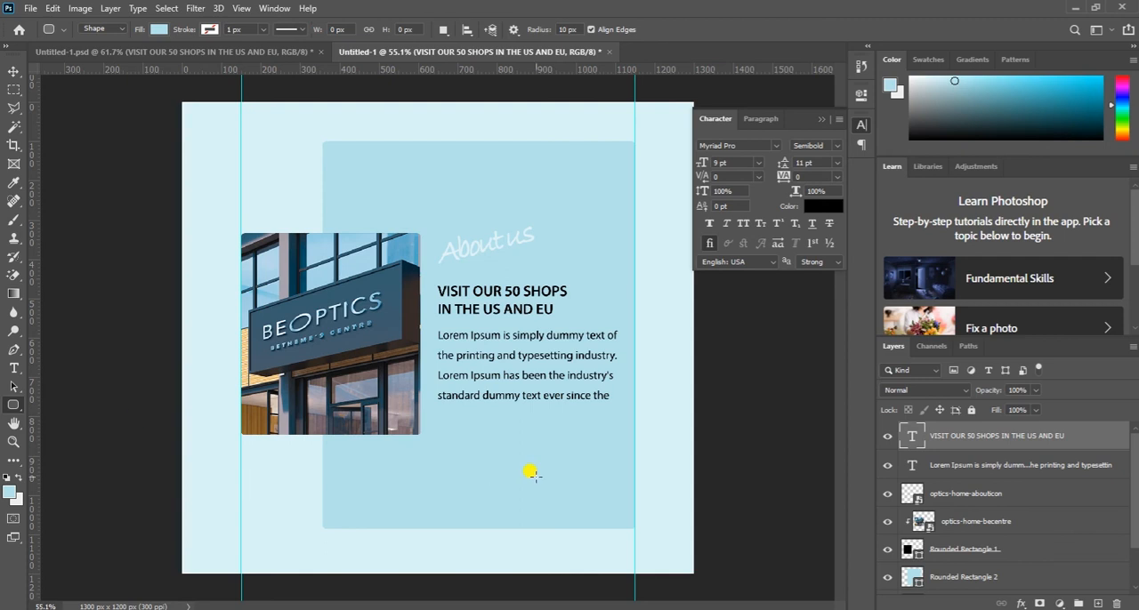
drag(459, 420, 531, 432)
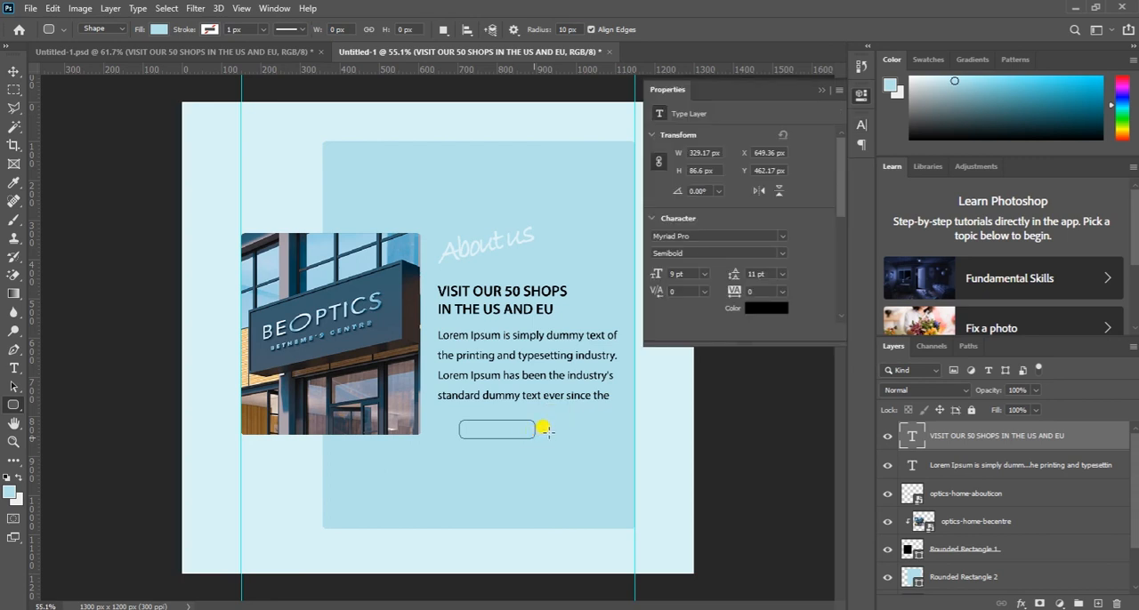
click(821, 90)
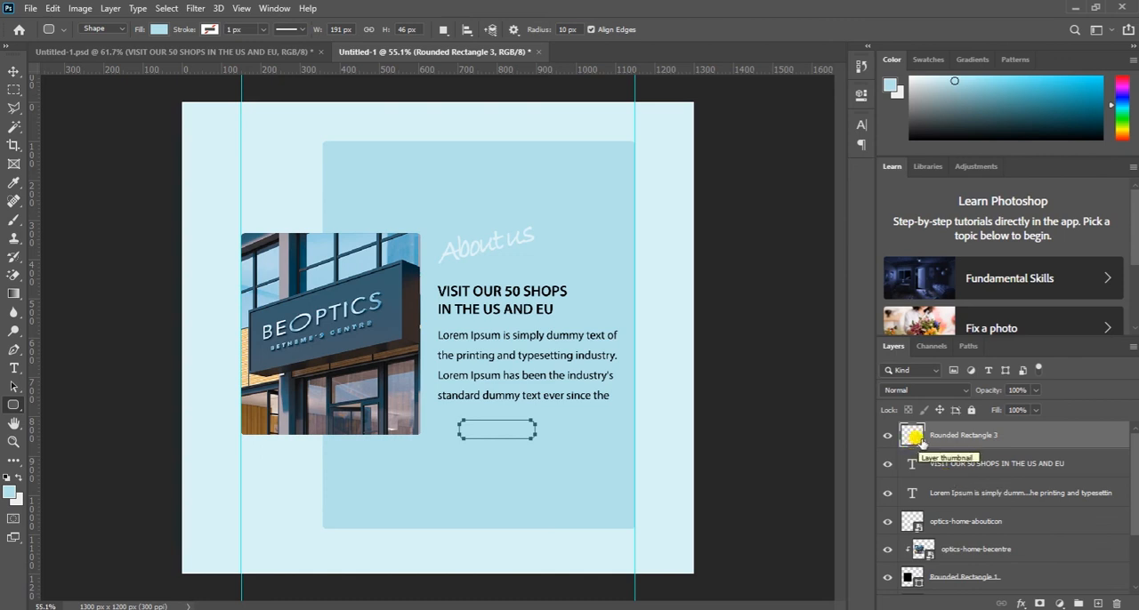
- Change the new button rectangle's fill colour to white, ffffff
double_click(914, 436)
mouse_move(712, 361)
mouse_down()
mouse_move(694, 363)
mouse_move(694, 354)
mouse_up()
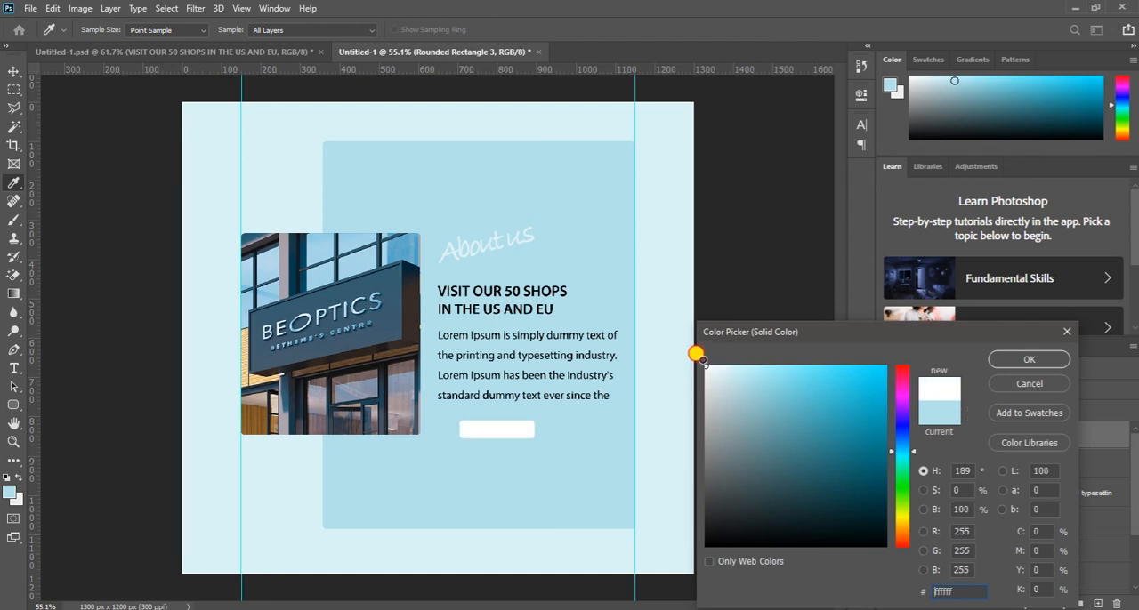
click(1000, 361)
- Add a "Read More" text layer just below the white button rectangle, stacked above the heading layer
scroll(507, 427, up, 1)
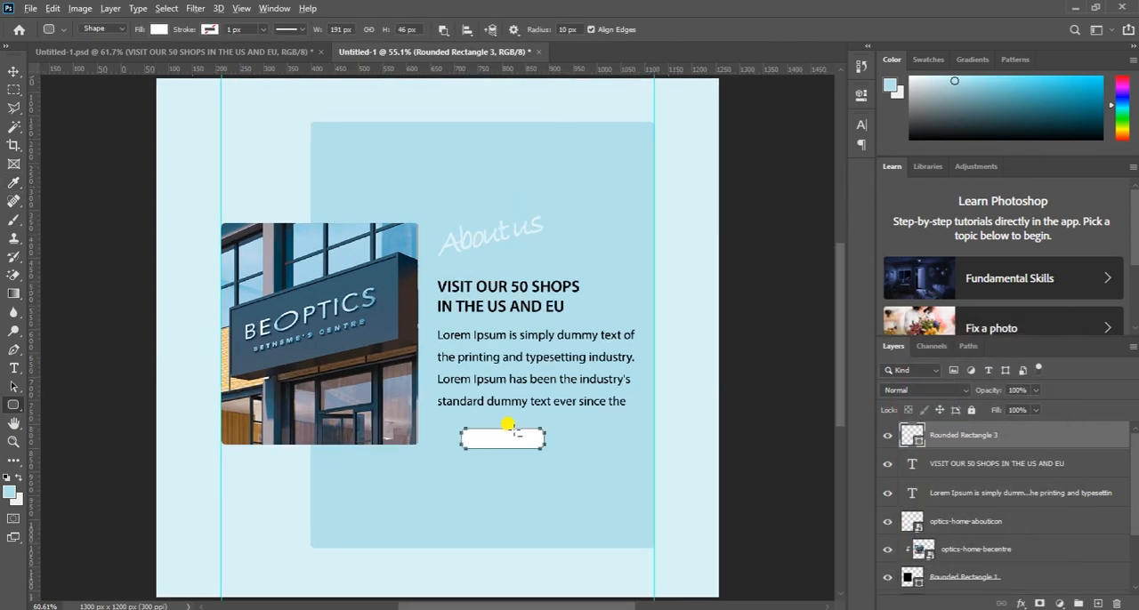
scroll(507, 426, up, 4)
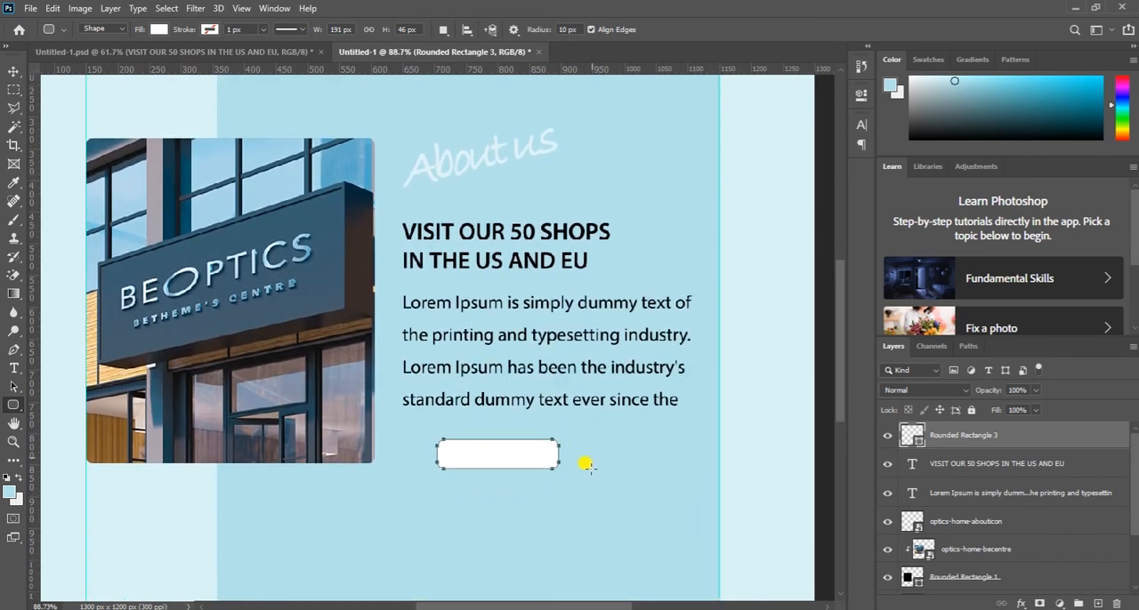
key(v)
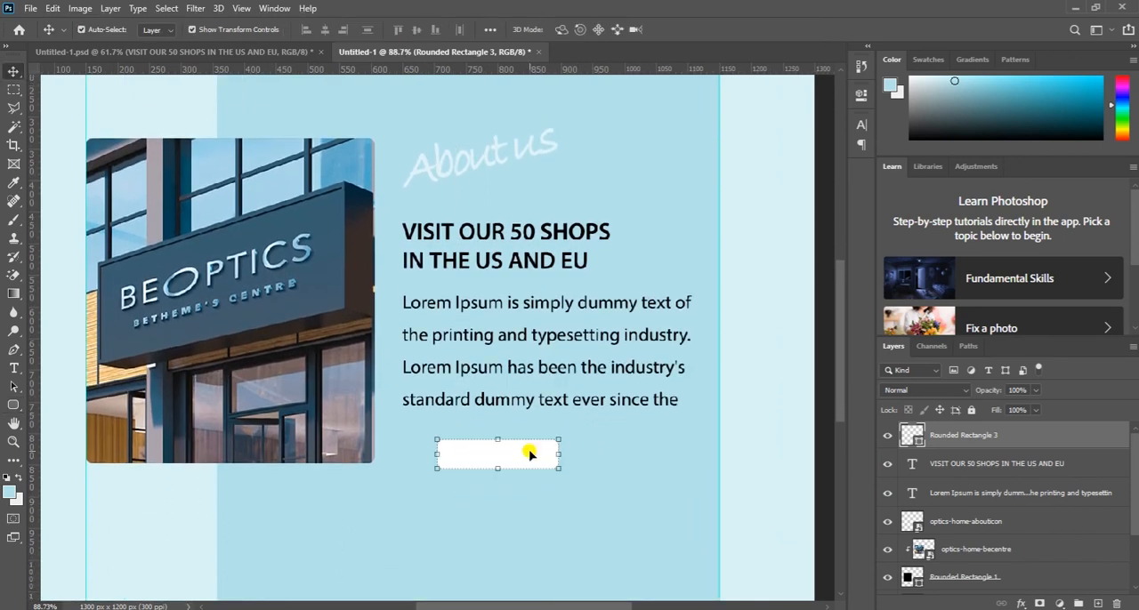
click(585, 491)
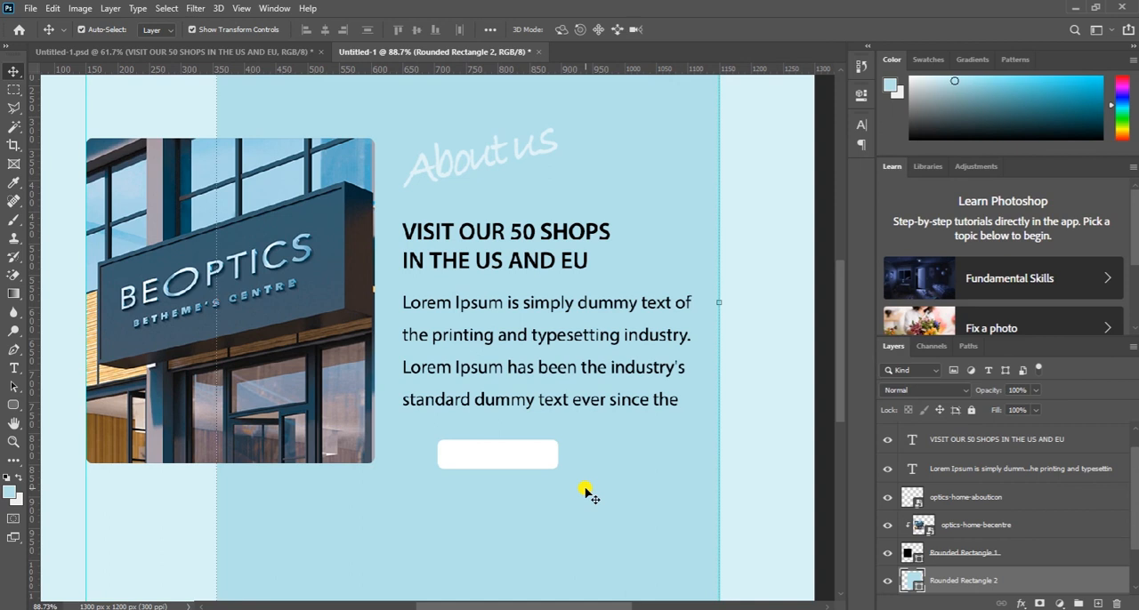
click(961, 442)
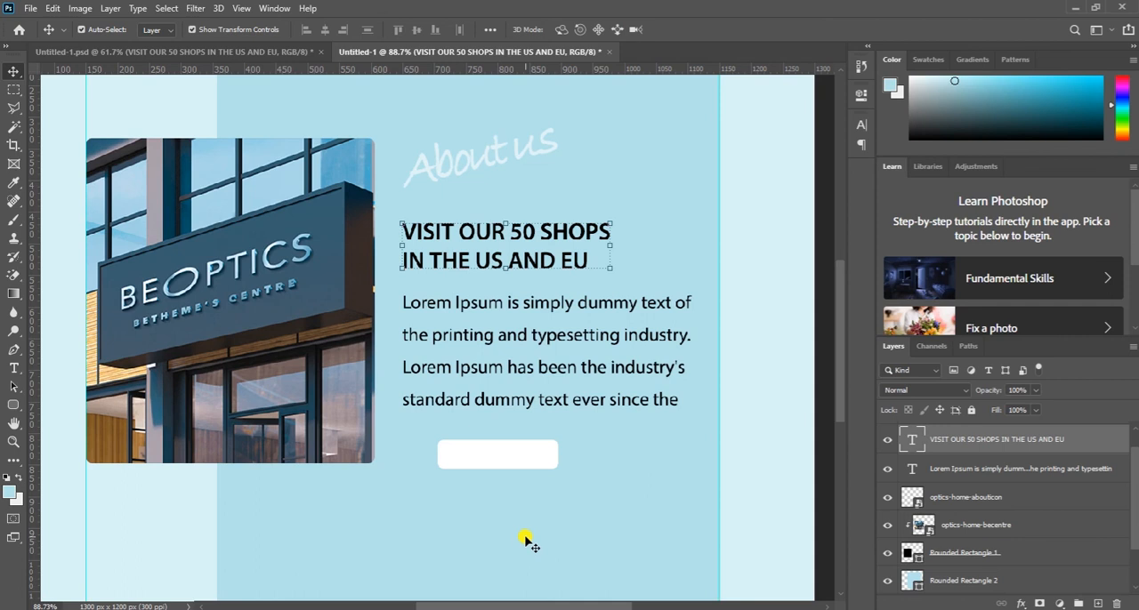
key(t)
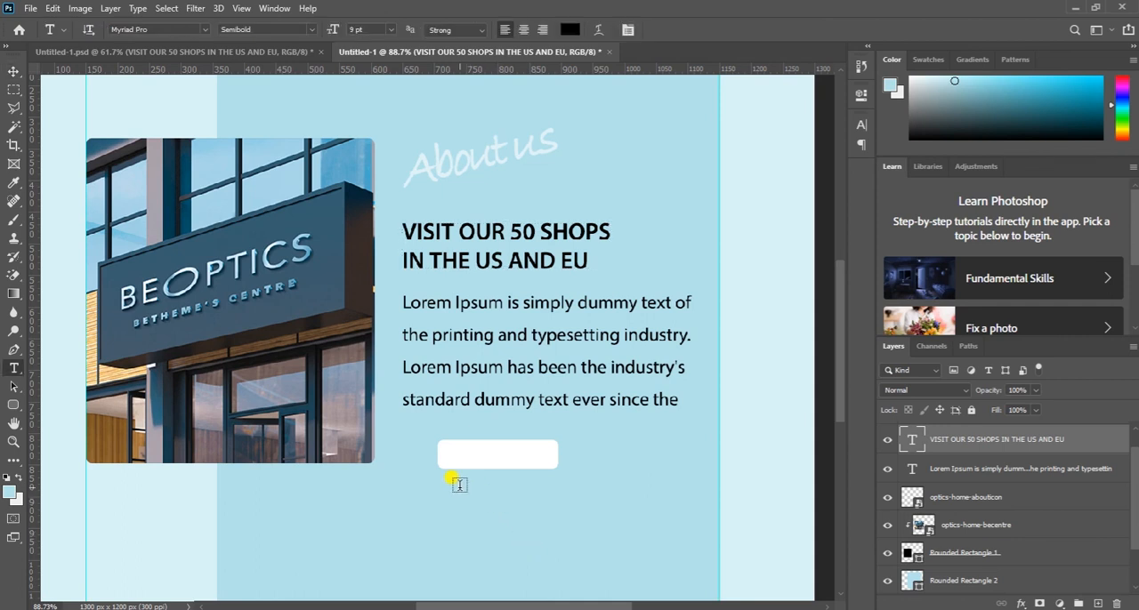
click(458, 482)
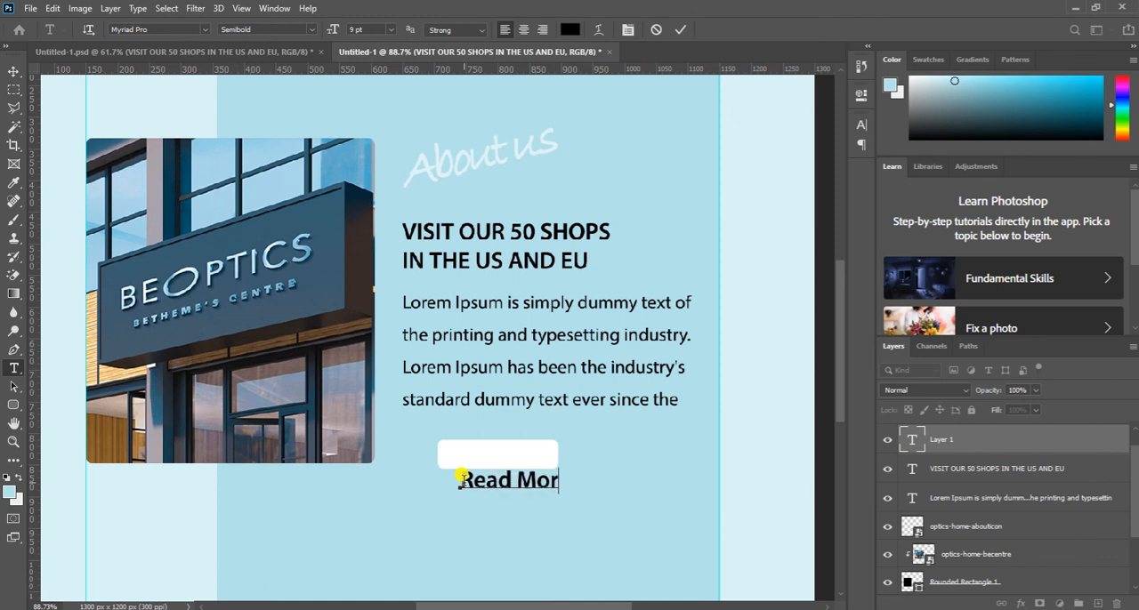
- Set the "Read More" text to the Regular style at 7 pt
key(ctrl+a)
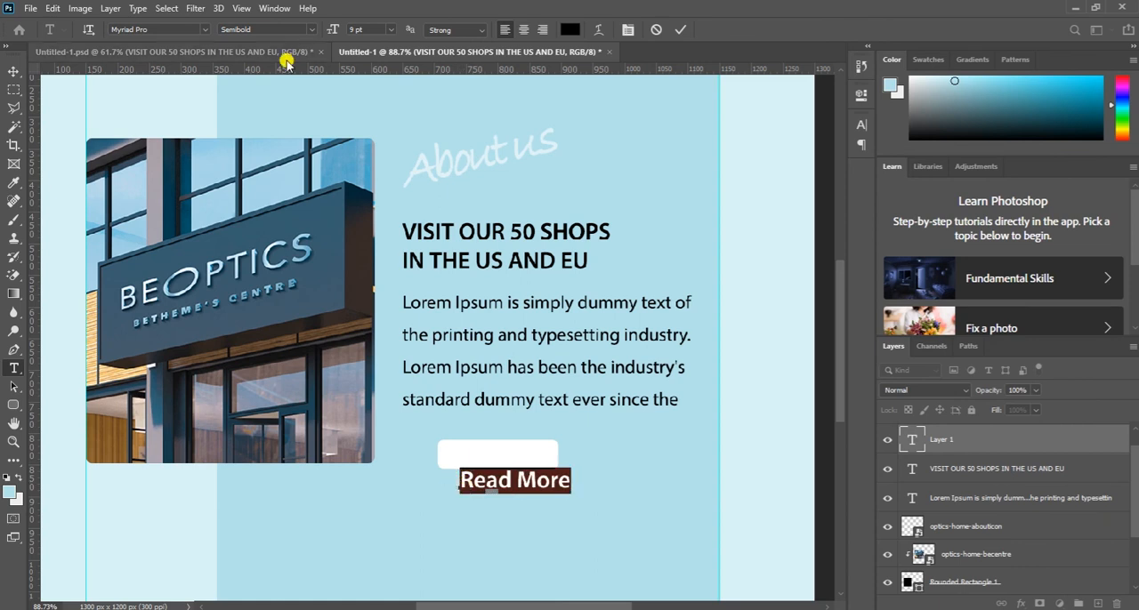
click(290, 27)
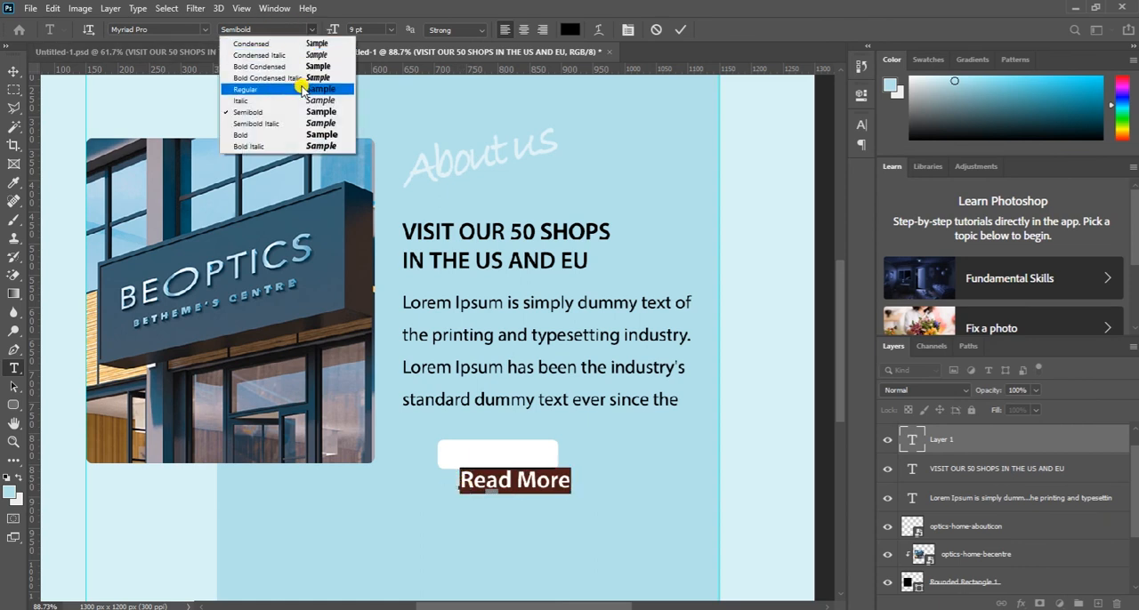
click(302, 89)
key(Down)
key(Down)
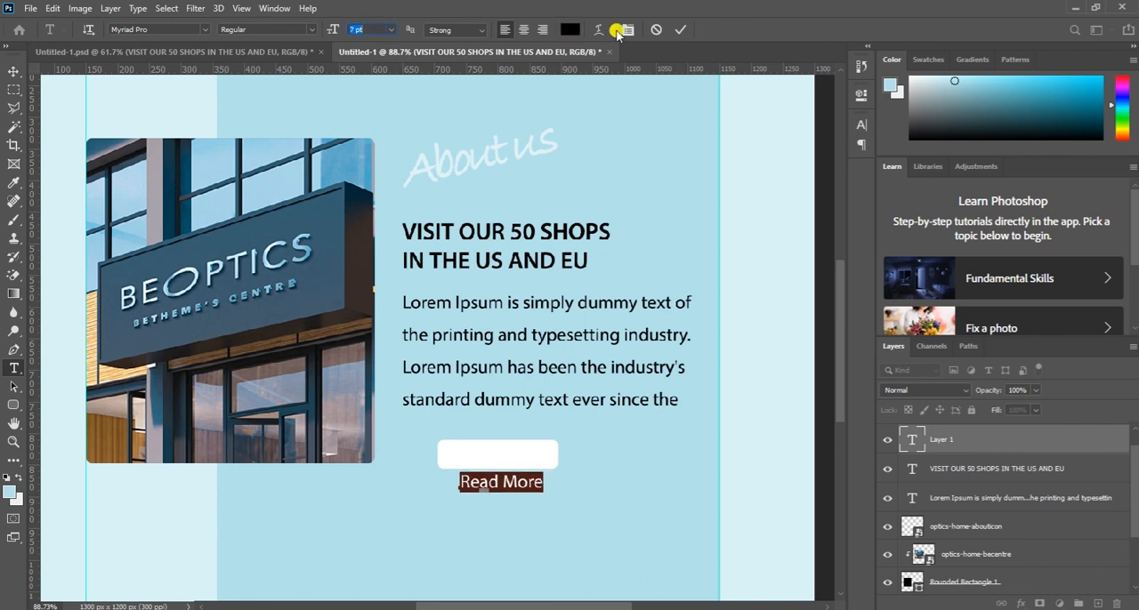
click(680, 29)
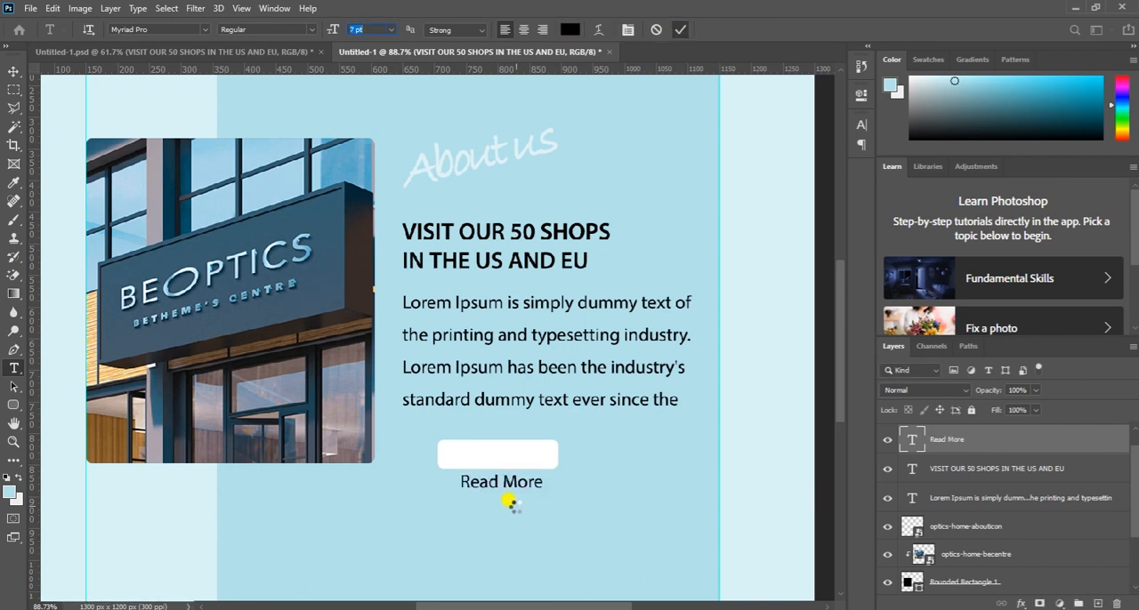
- Place the "Read More" text on the white button, stack its layer above the button rectangle, and center the two horizontally
key(v)
drag(514, 480, 513, 459)
drag(1032, 449, 976, 410)
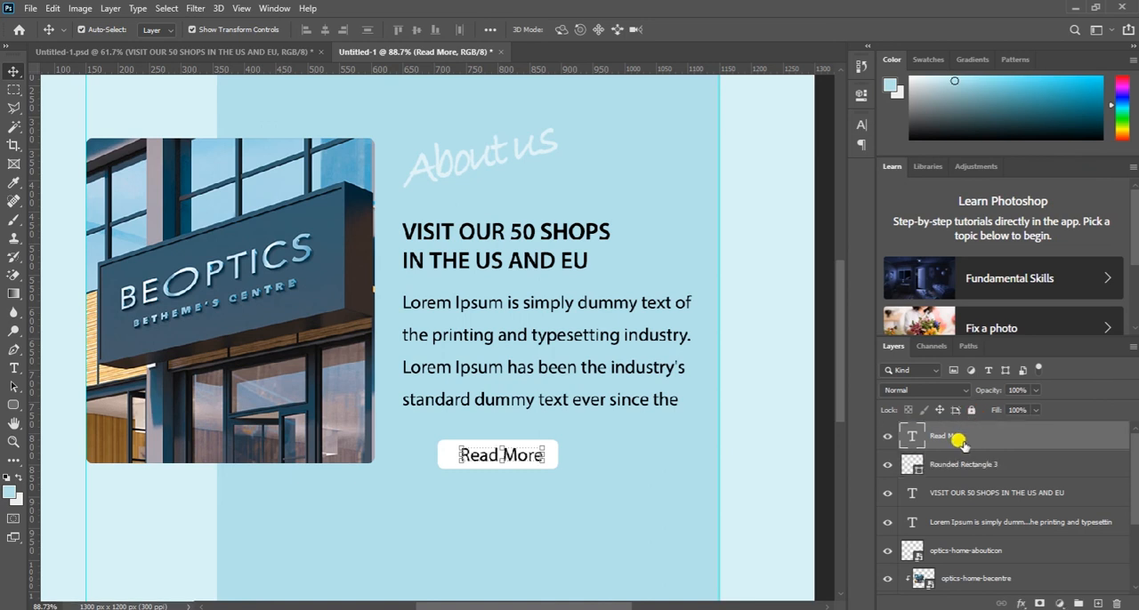
shift+click(972, 462)
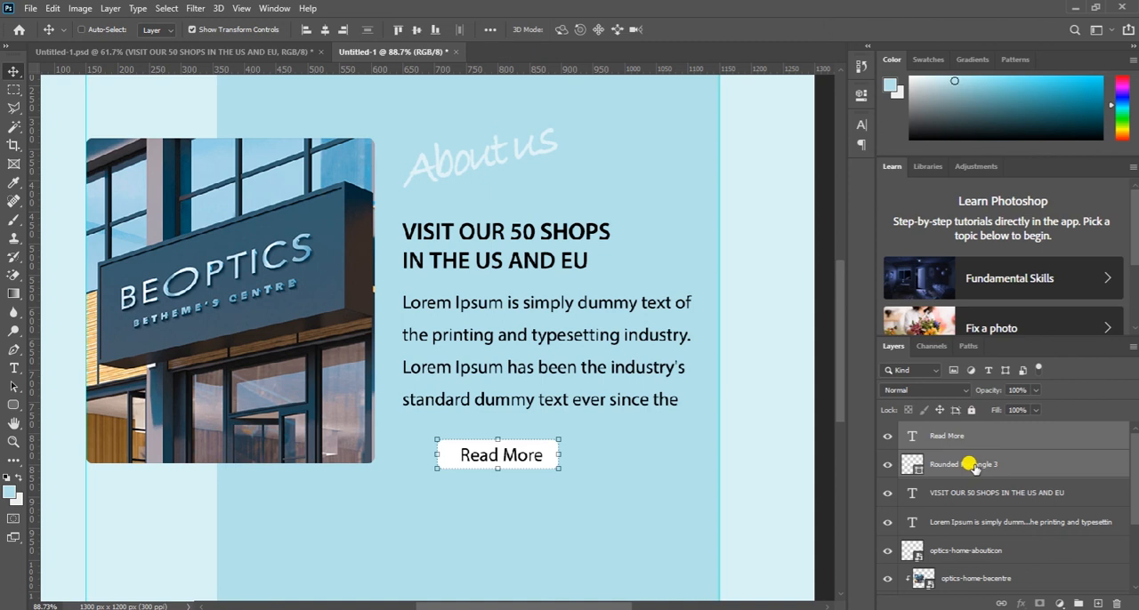
click(325, 30)
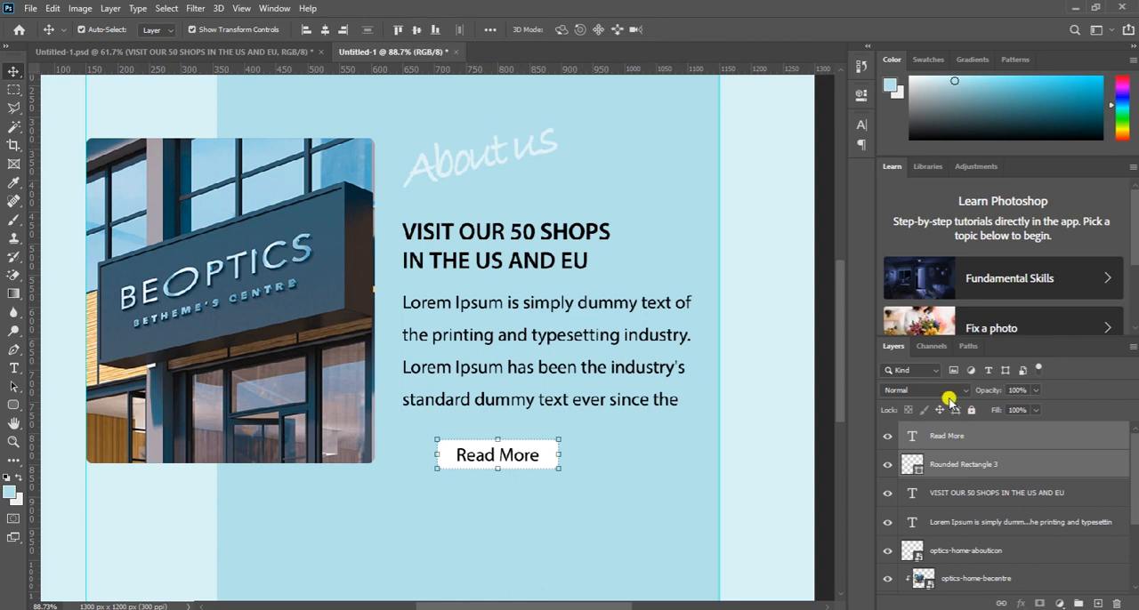
- Shorten the rounded light-blue panel from its bottom and top edges to about 86.6% of its height
click(647, 505)
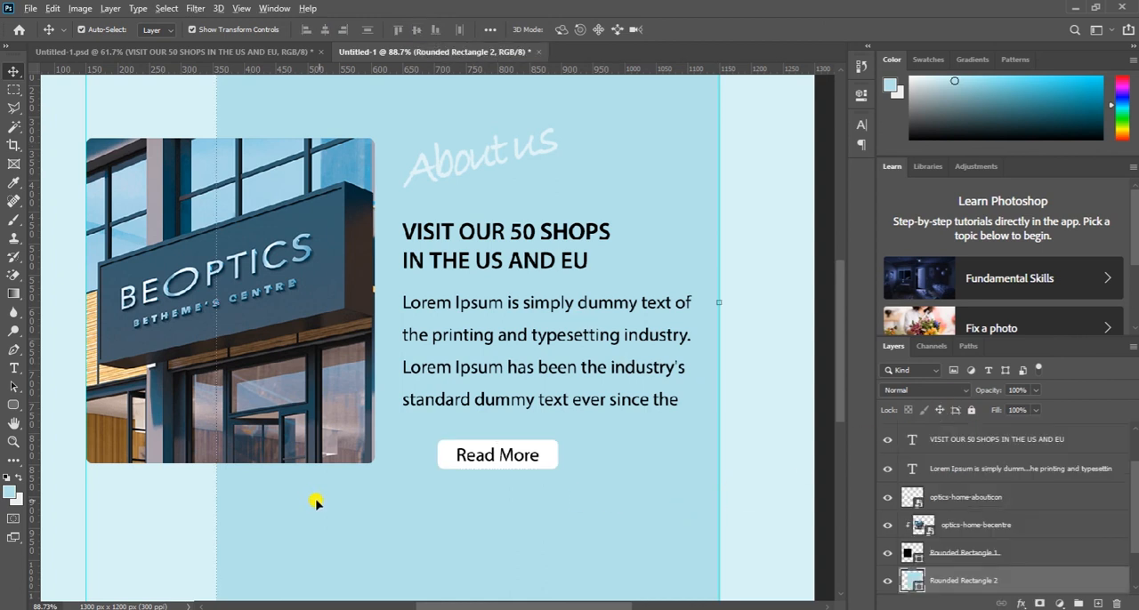
scroll(315, 504, down, 3)
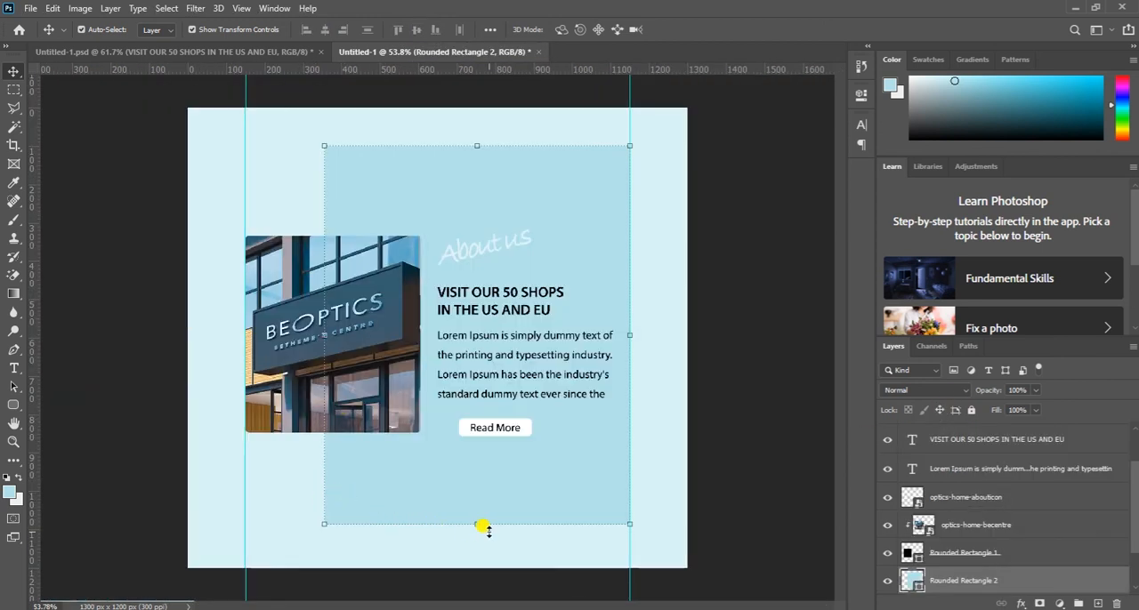
click(477, 523)
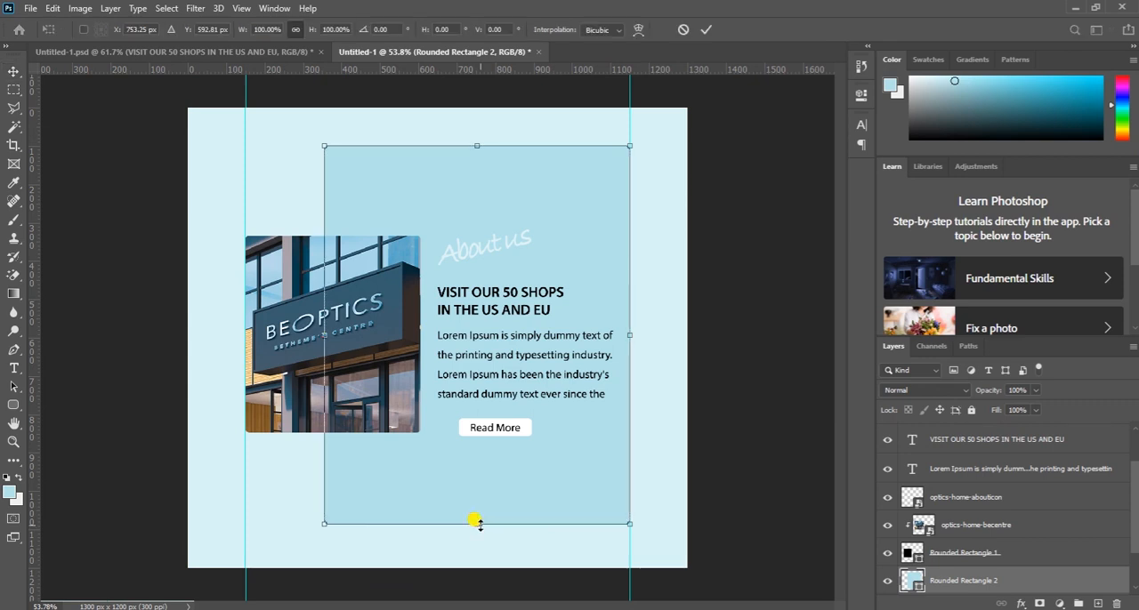
drag(477, 523, 469, 482)
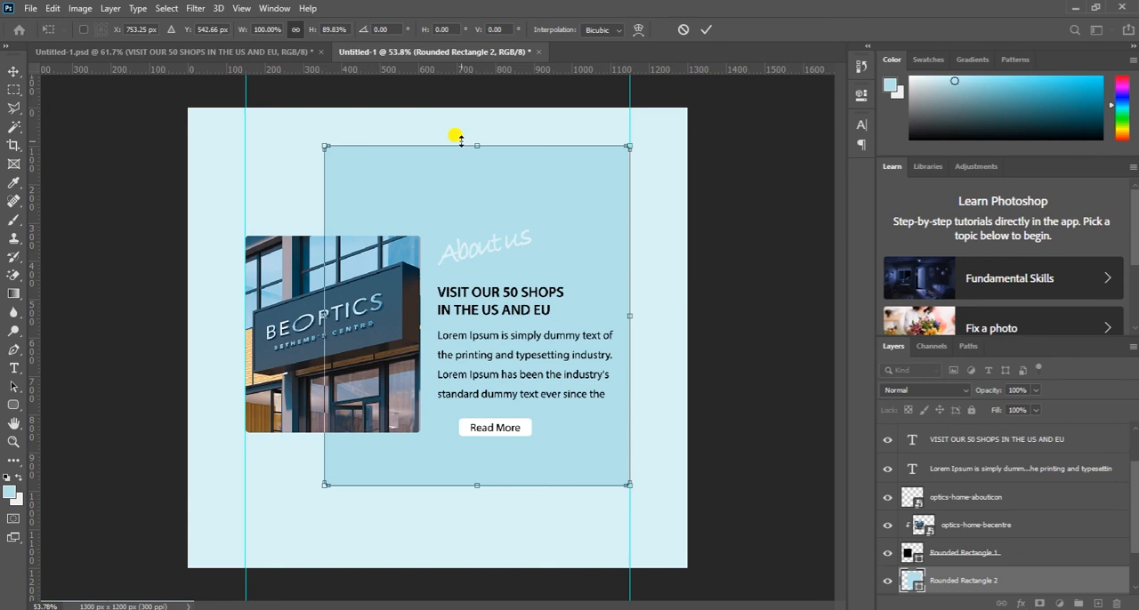
drag(472, 143, 473, 158)
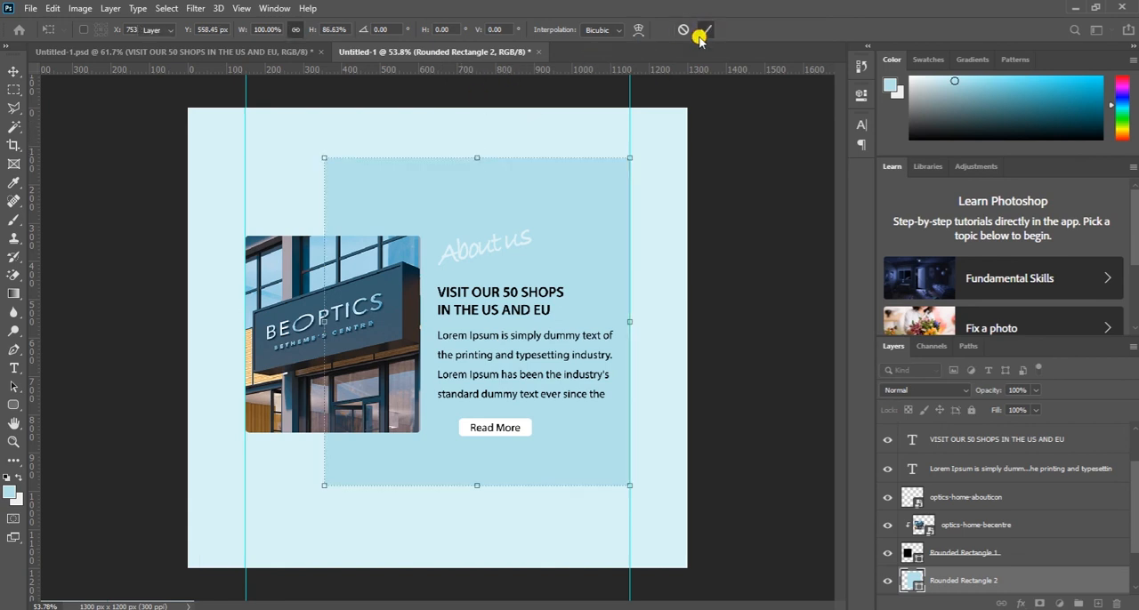
key(Return)
click(679, 300)
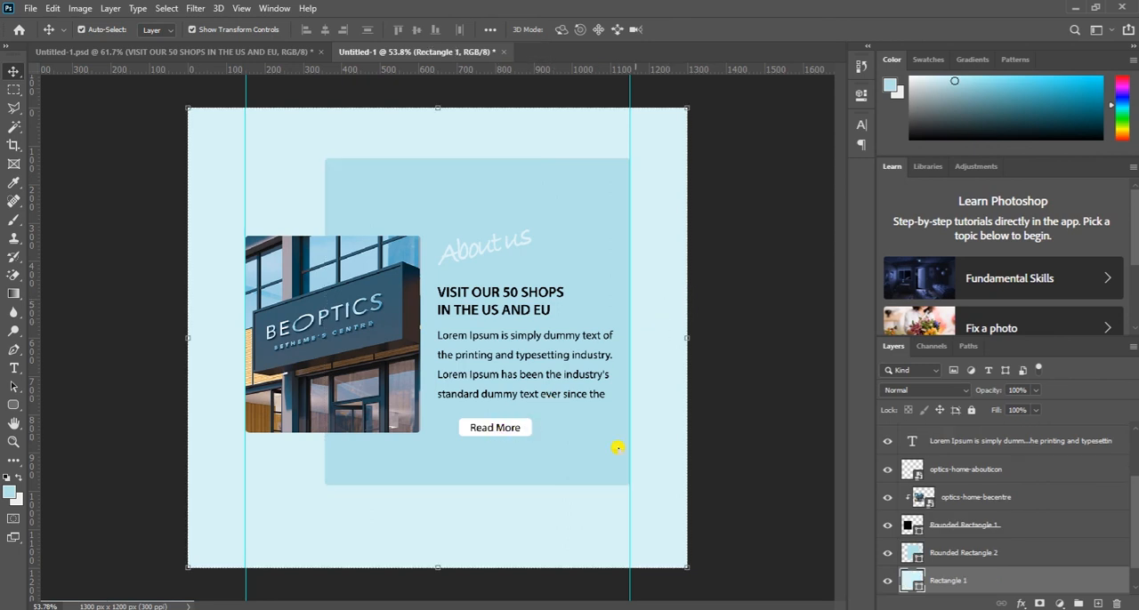
- Move the "Read More" text and its button rectangle left together to line up with the paragraph's left edge
scroll(939, 476, up, 3)
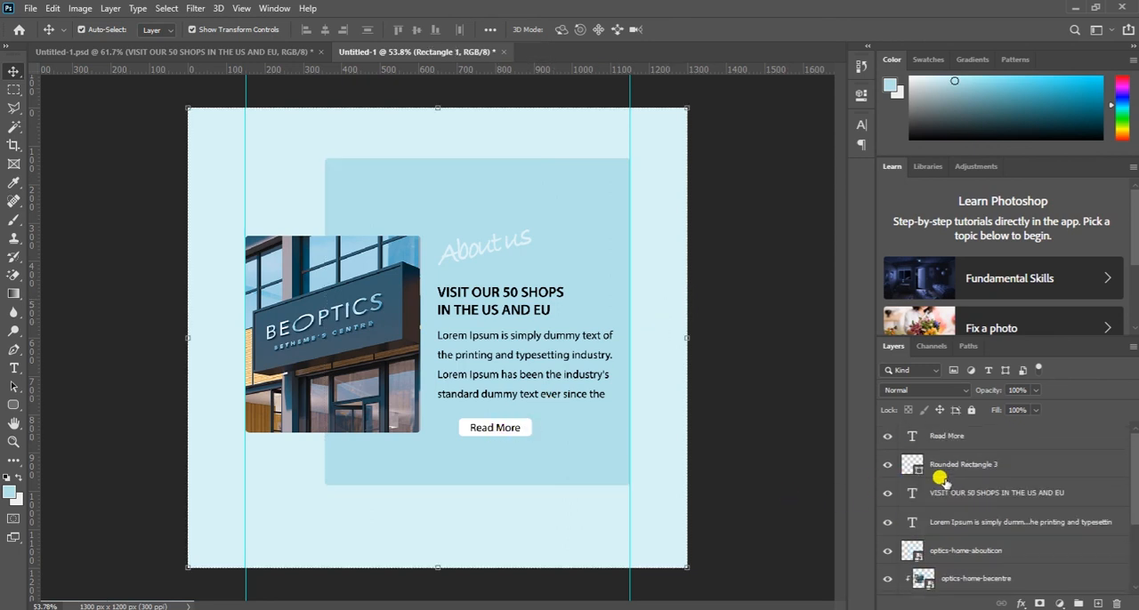
click(945, 435)
ctrl+click(947, 461)
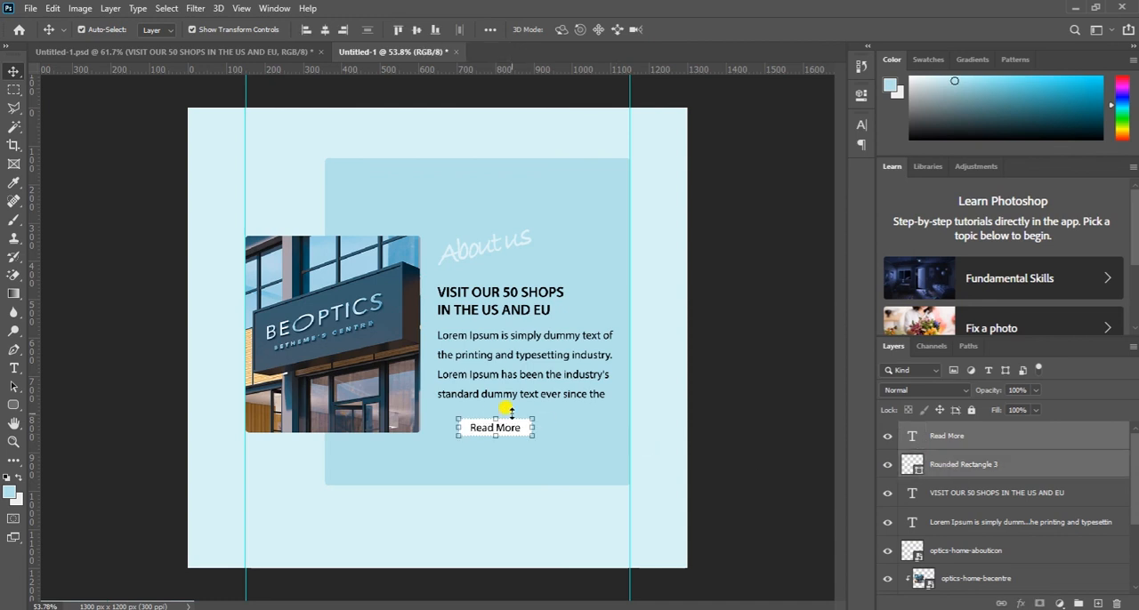
drag(518, 431, 498, 431)
click(569, 467)
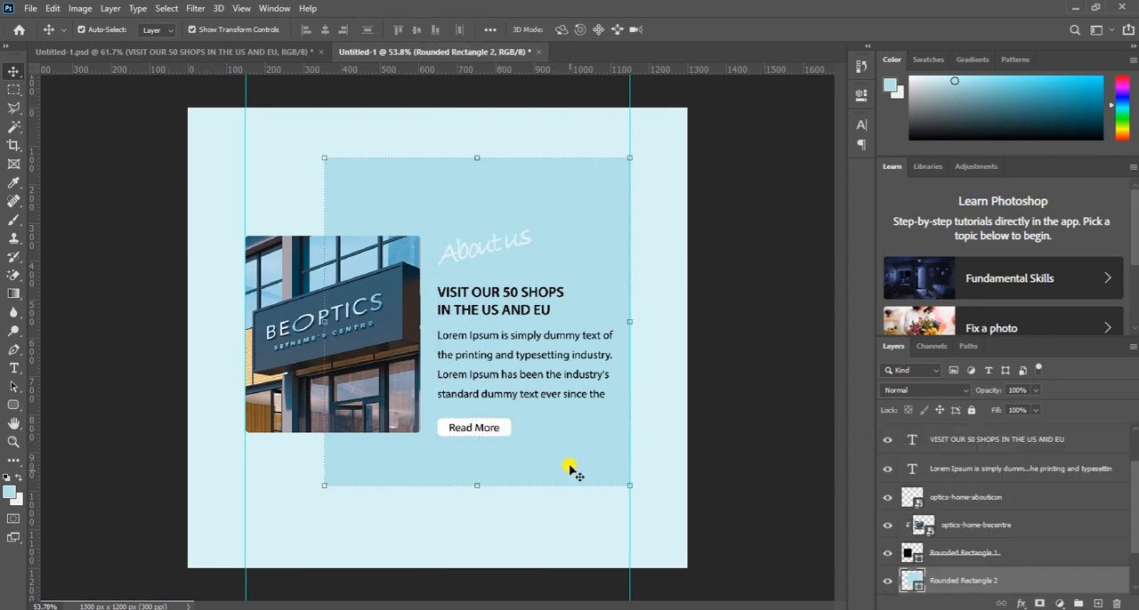
click(313, 552)
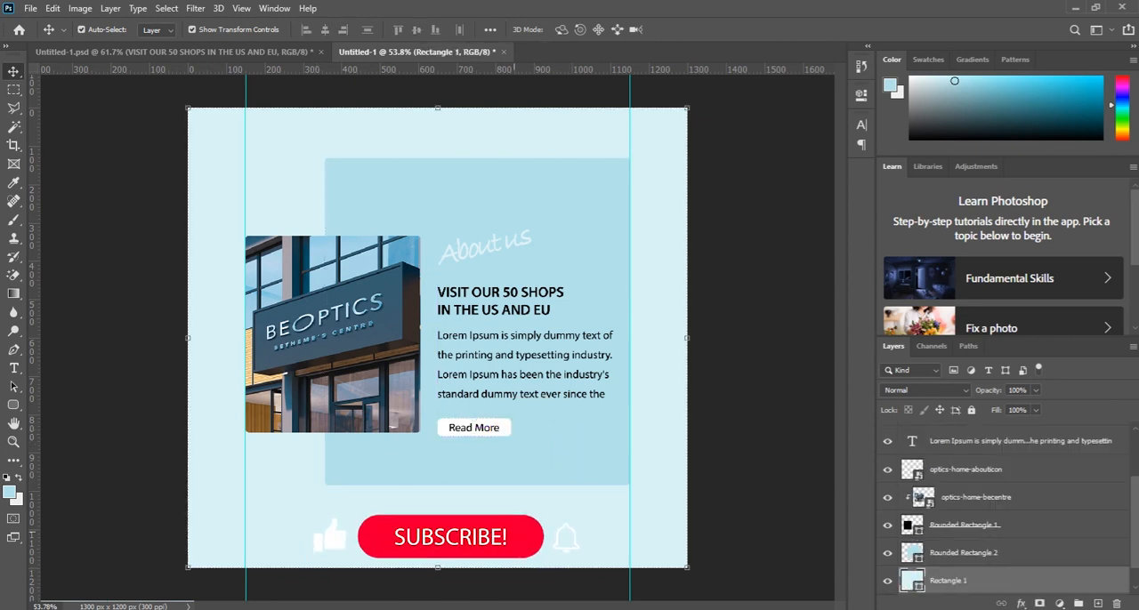
- Group all layers from "Read More" down to Rectangle 1, leaving out the Background layer
scroll(961, 579, down, 1)
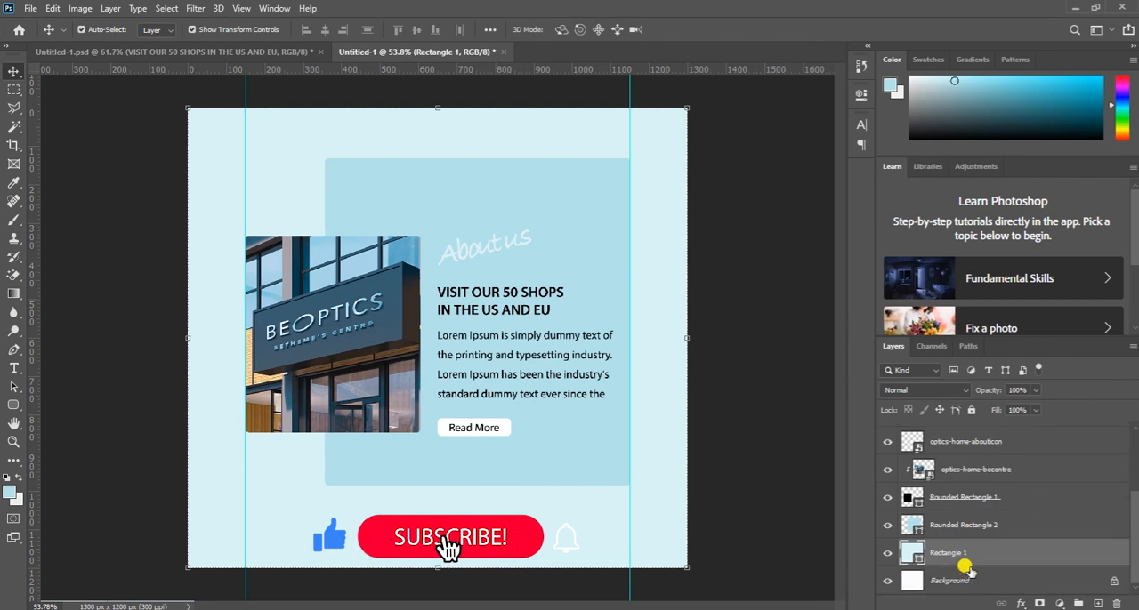
click(950, 580)
scroll(976, 458, up, 1)
scroll(974, 458, up, 3)
shift+click(961, 436)
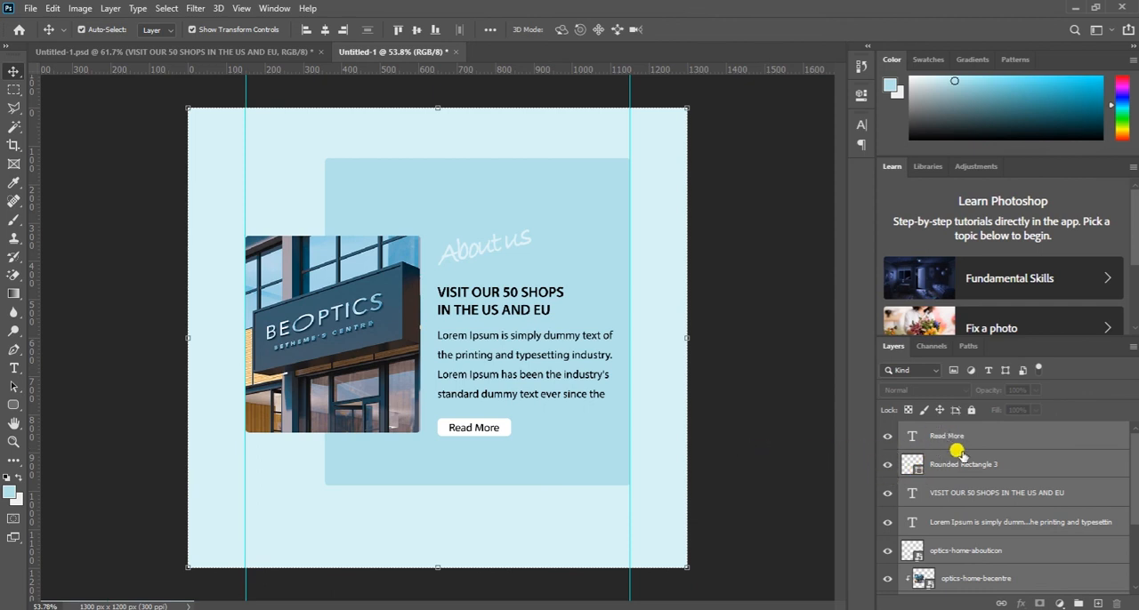
scroll(951, 494, down, 3)
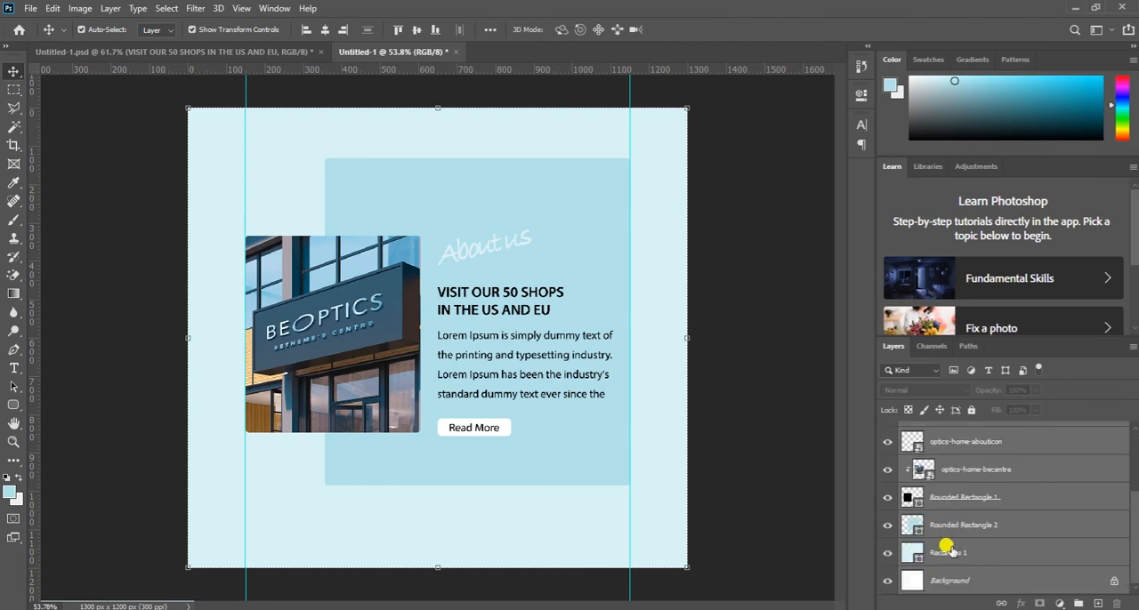
click(965, 560)
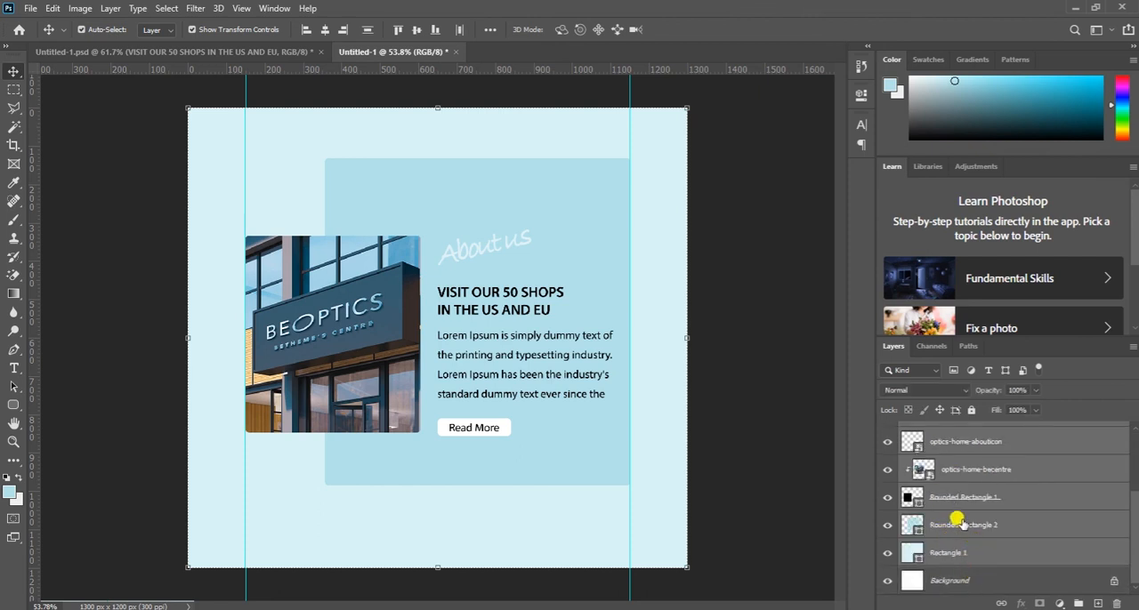
key(ctrl+g)
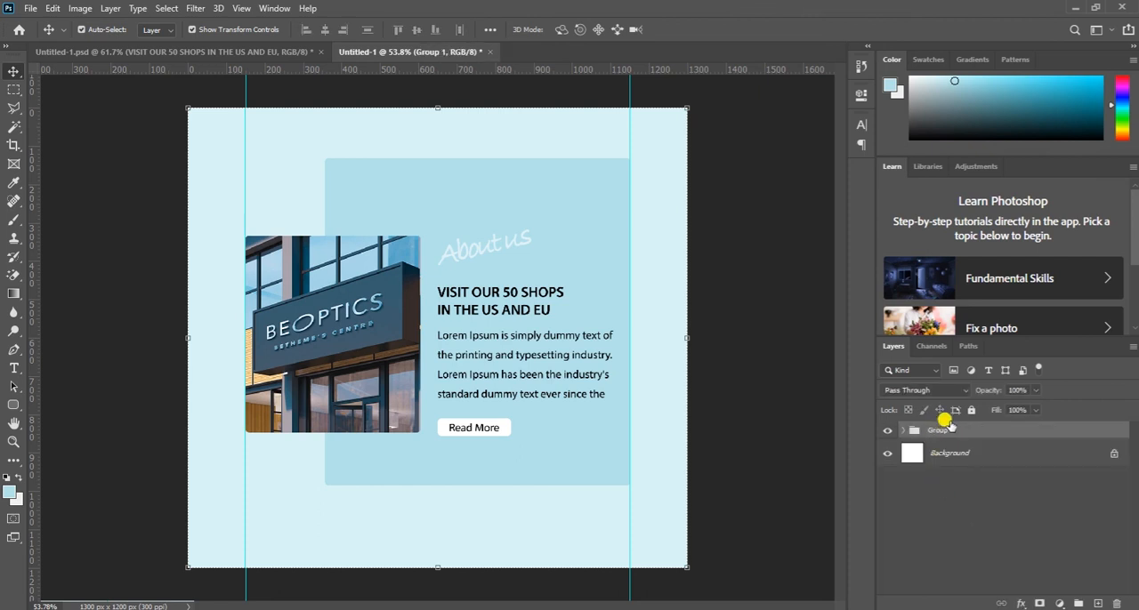
- Rename the new layer group to "About Us"
double_click(943, 433)
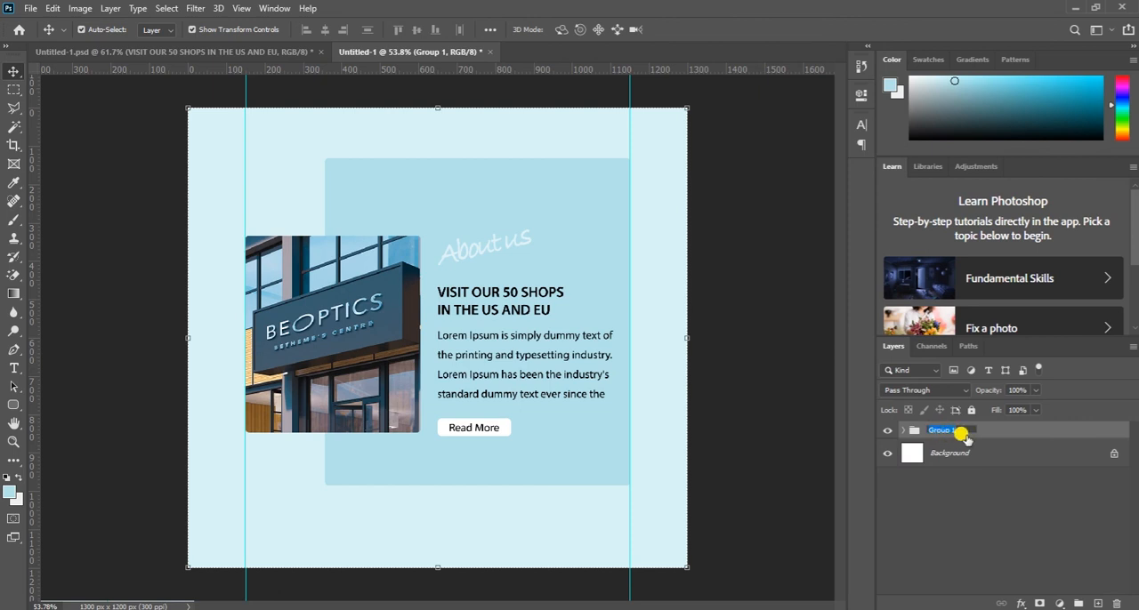
text(About Us)
click(1025, 432)
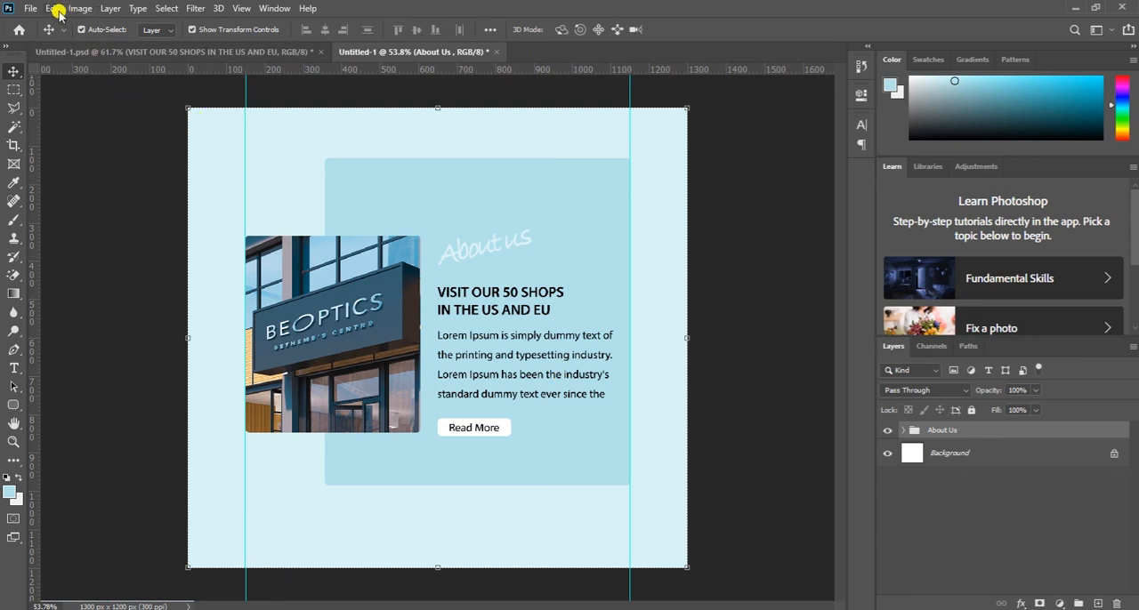
click(26, 8)
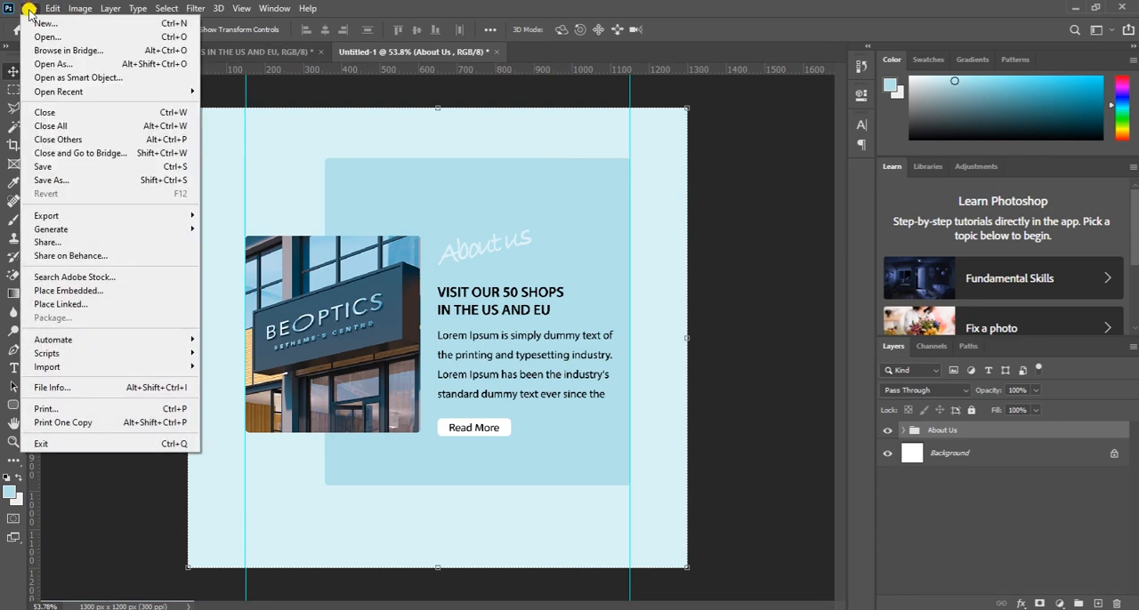
click(48, 169)
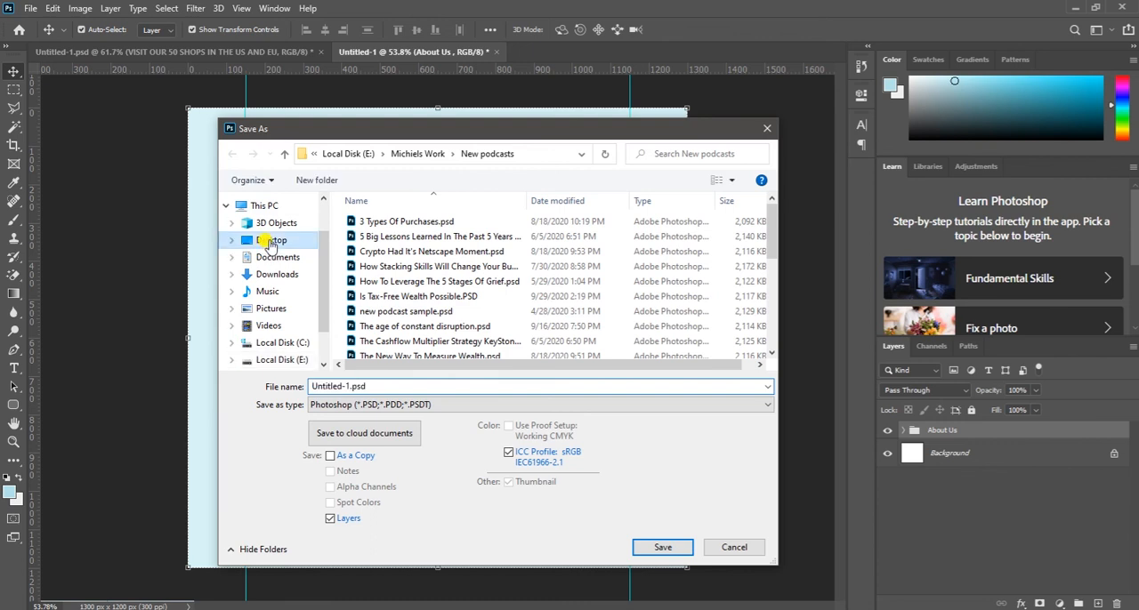
click(272, 240)
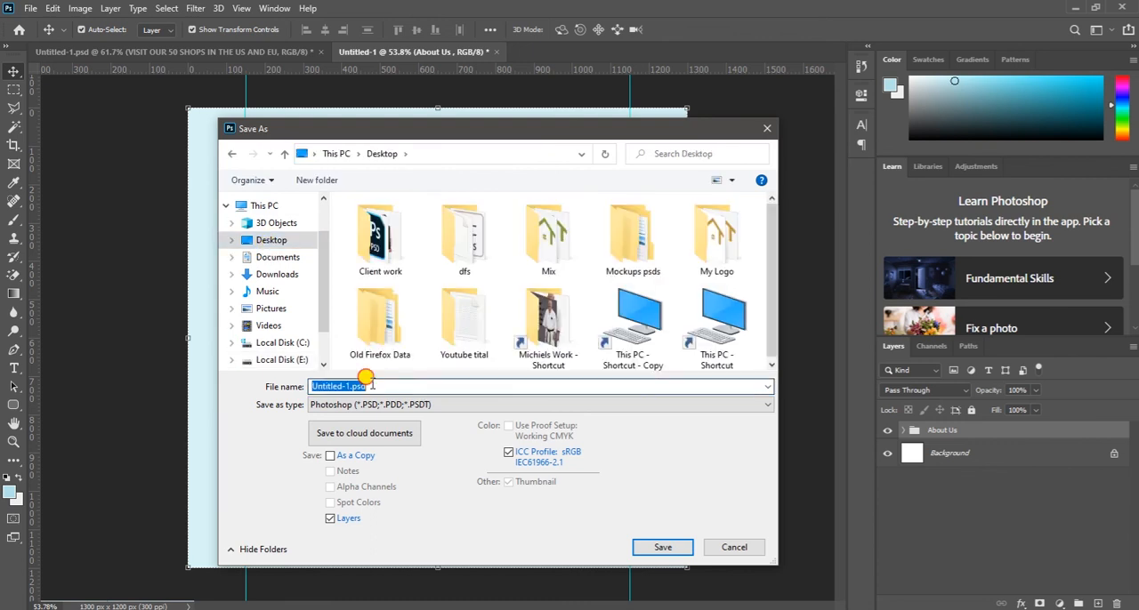
text(about us)
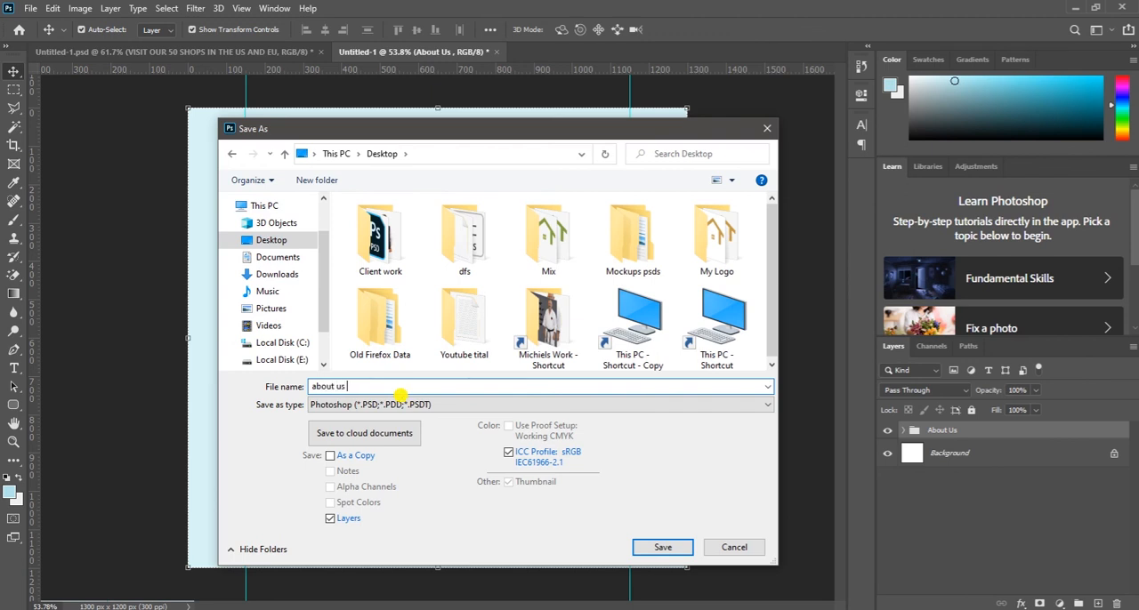
click(664, 548)
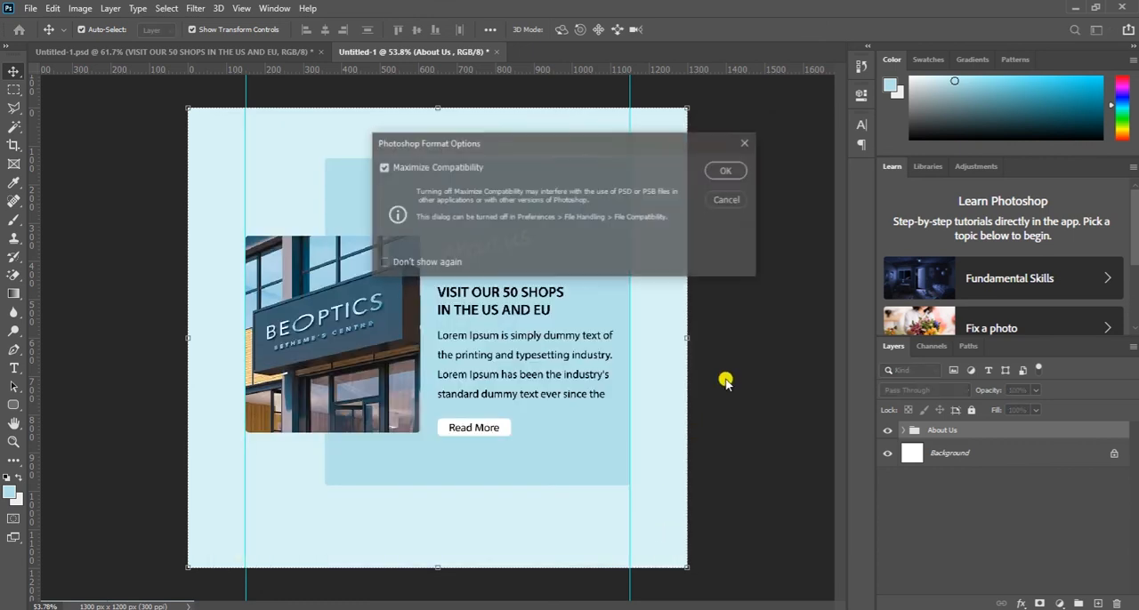
click(724, 199)
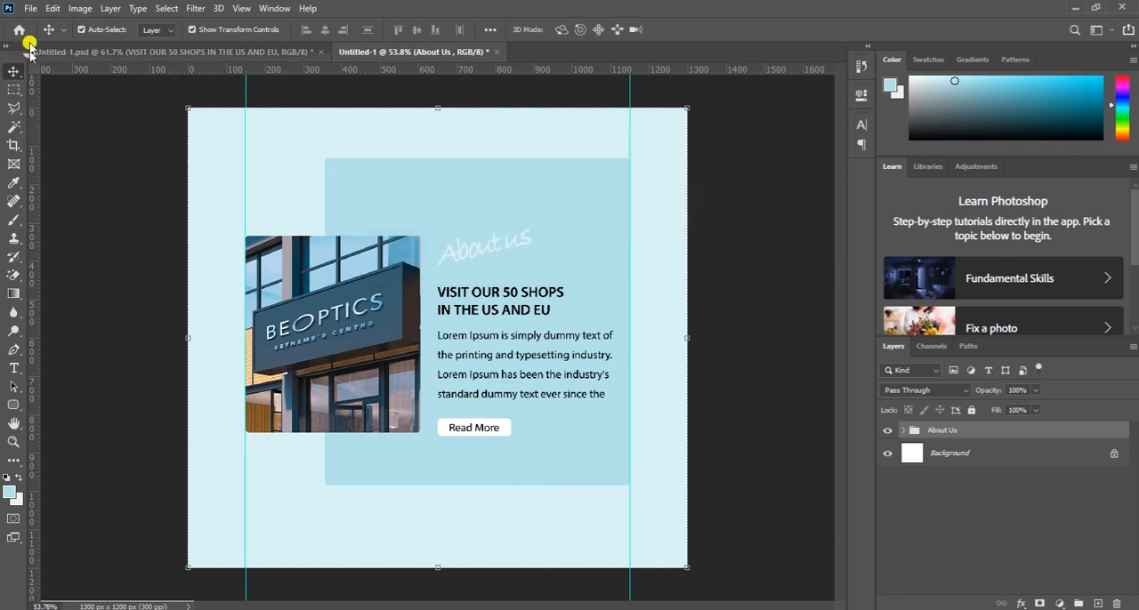
- Save a JPEG copy of the design to the Desktop as "about us" with Maximum quality 12 and the Baseline ("Standard") format
click(27, 9)
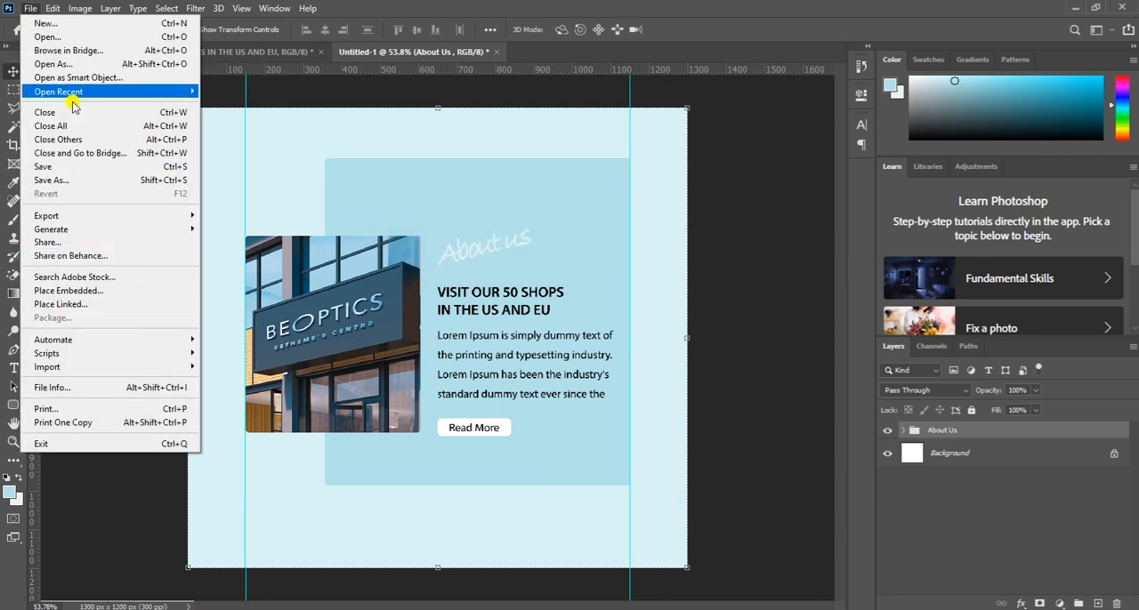
click(71, 180)
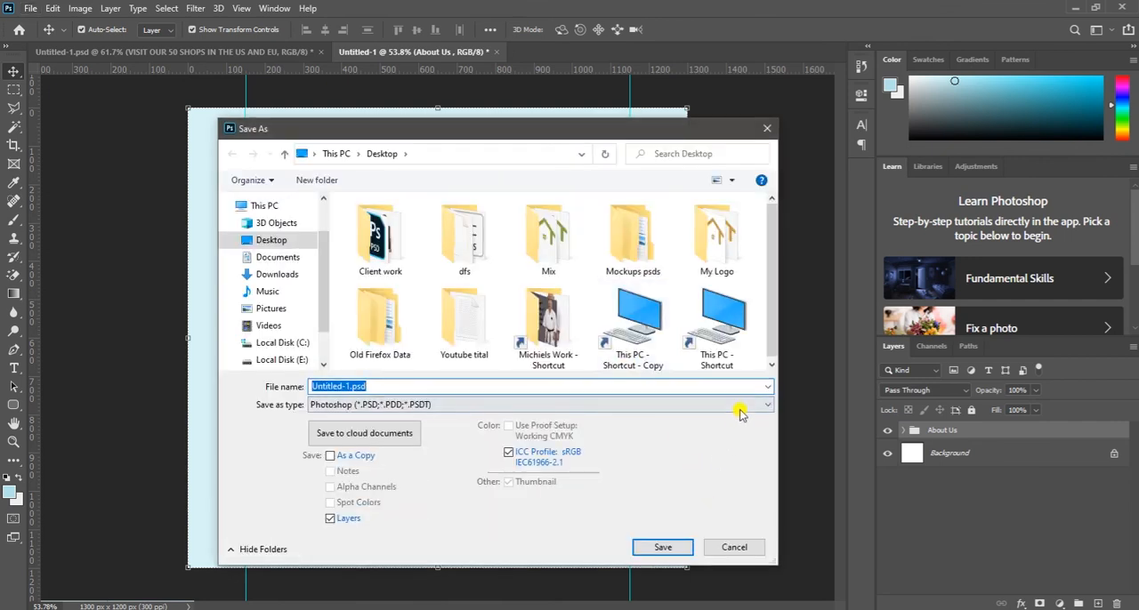
click(707, 407)
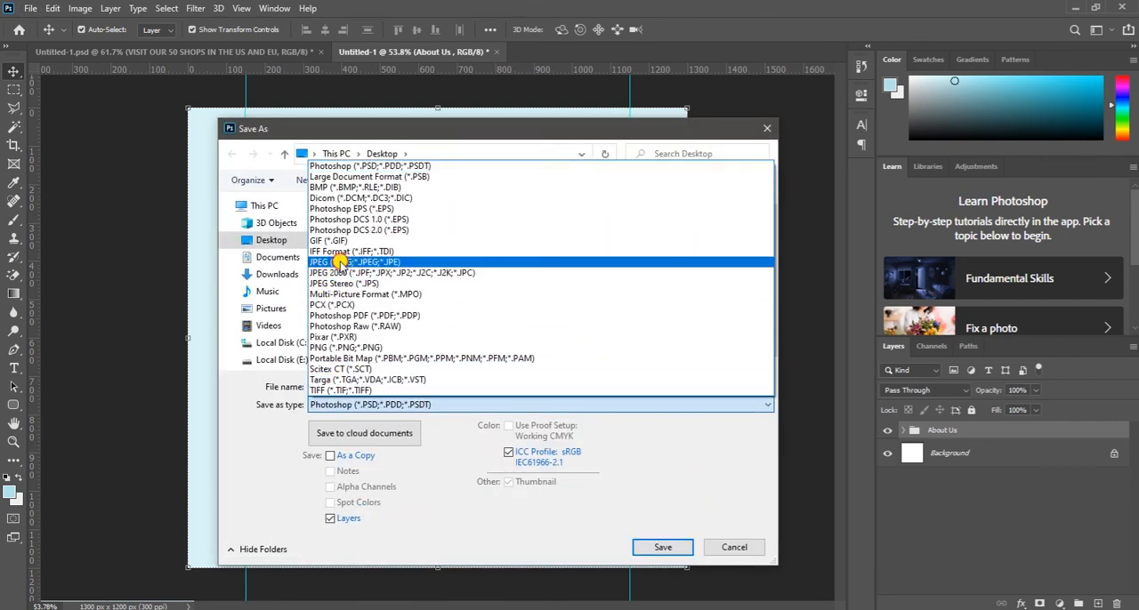
click(338, 264)
double_click(382, 386)
text(about us)
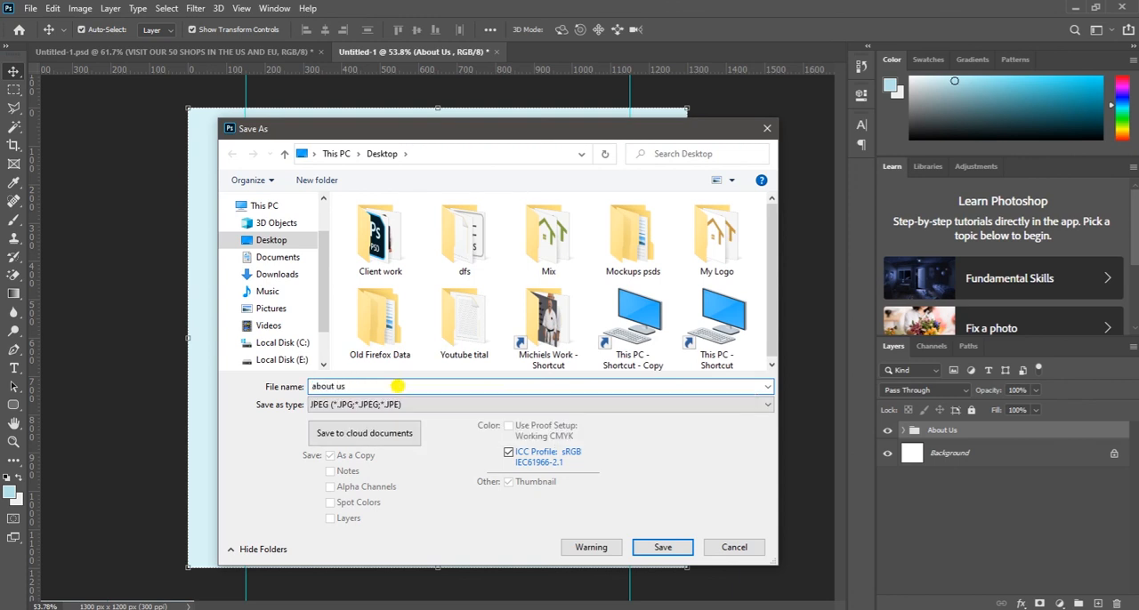
click(660, 548)
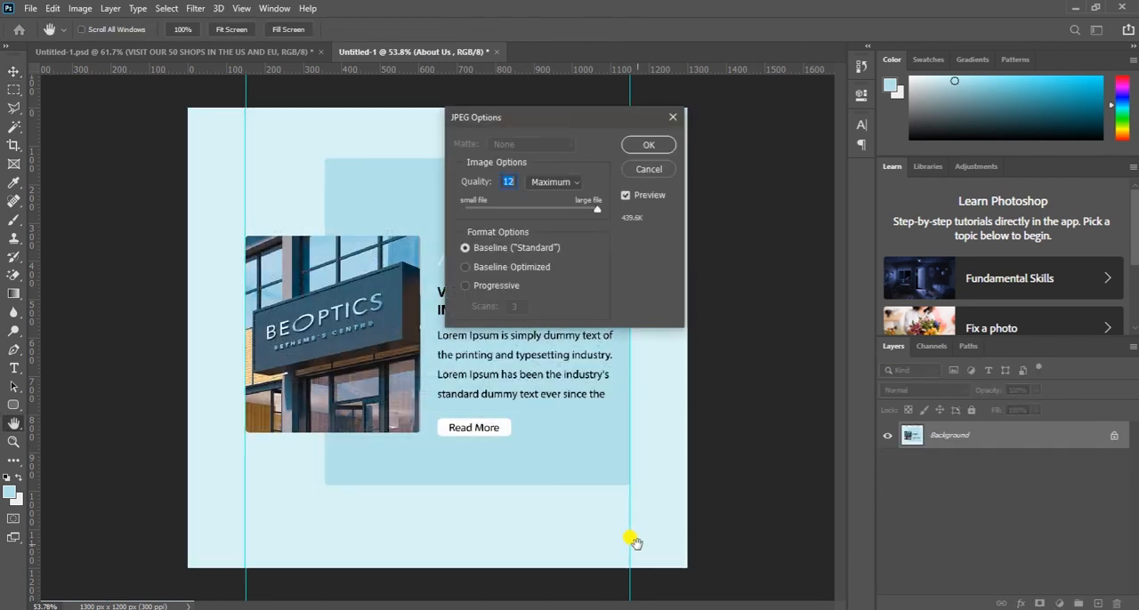
click(650, 145)
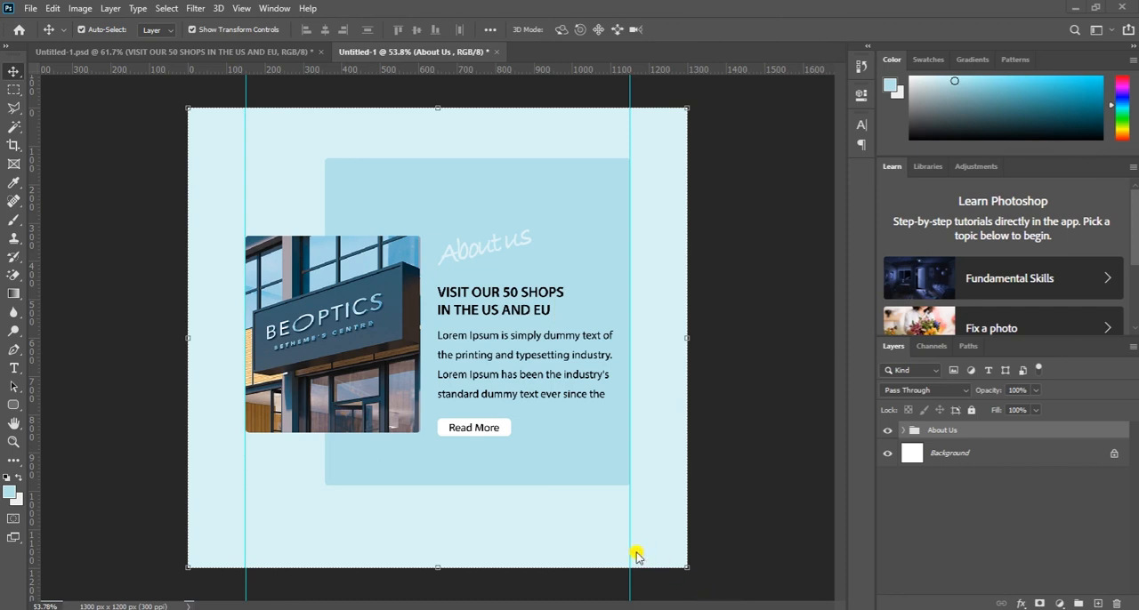
- Minimize the open windows to reach the desktop and open the exported about us.jpg in Chrome
click(1070, 8)
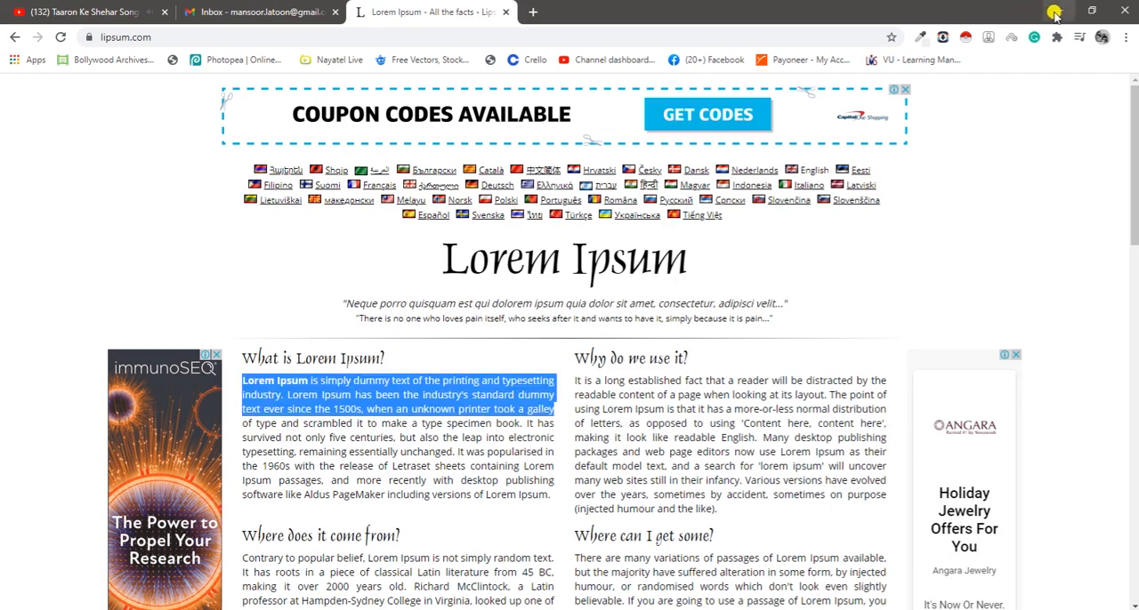
click(1056, 12)
click(1038, 9)
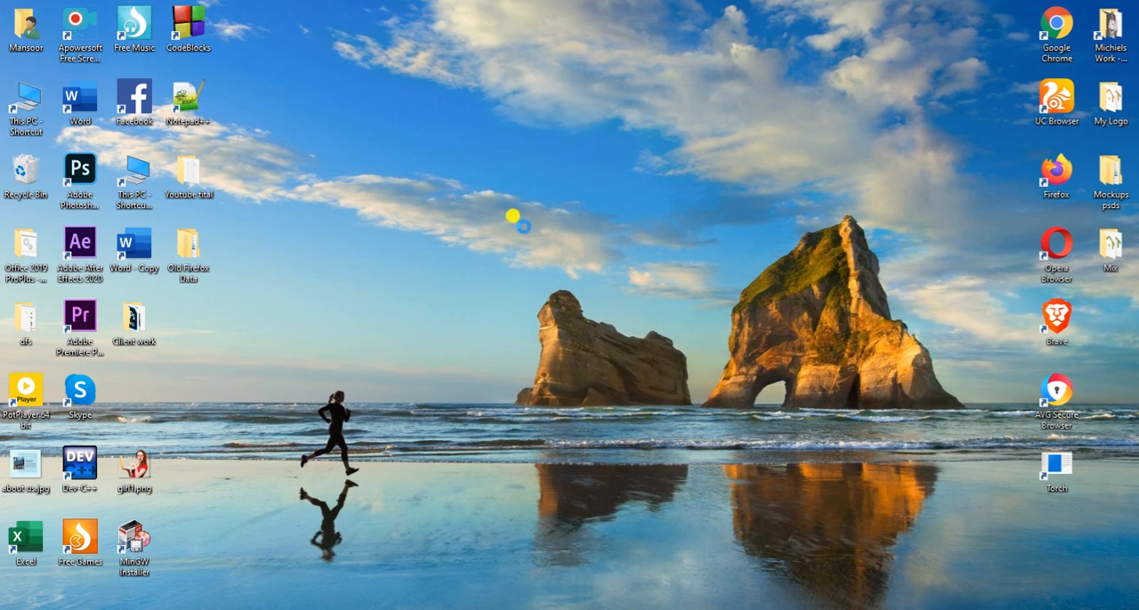
right_click(456, 157)
mouse_move(534, 184)
click(506, 199)
drag(25, 466, 531, 17)
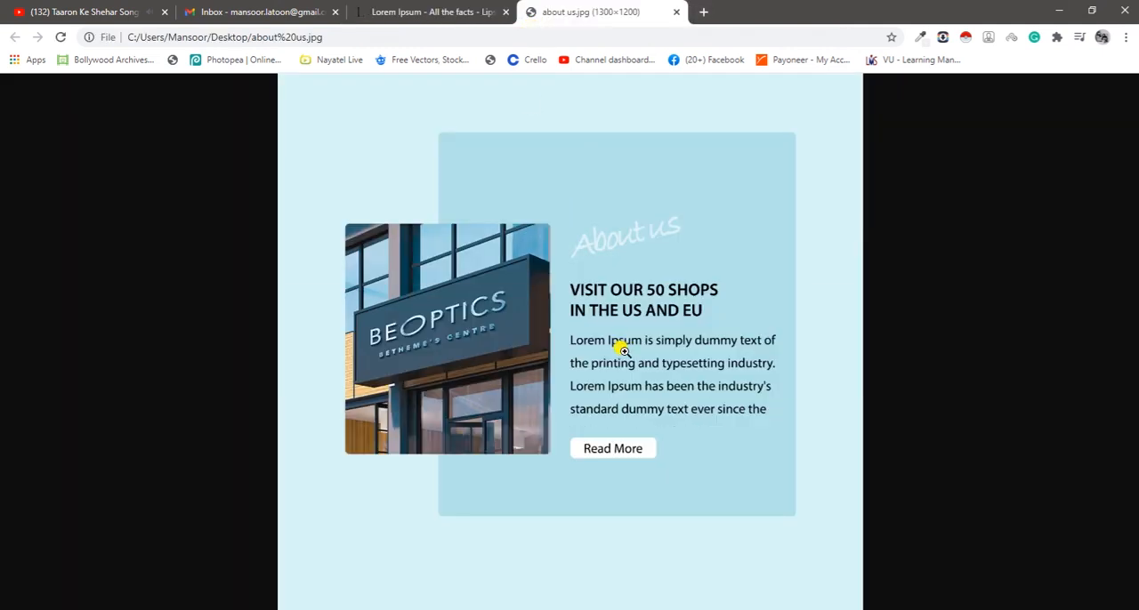
- Examine the exported About us image at full size and fitted to the window, checking its photo, text and button
click(618, 335)
scroll(605, 333, up, 2)
scroll(607, 335, down, 2)
scroll(607, 336, down, 2)
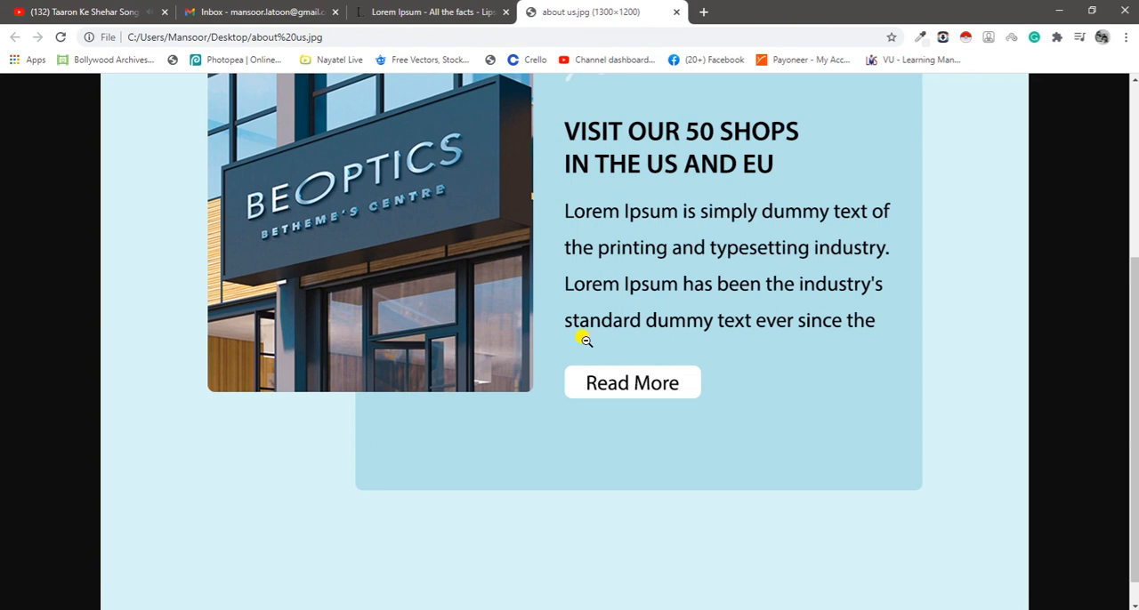
scroll(587, 326, up, 3)
scroll(590, 331, down, 2)
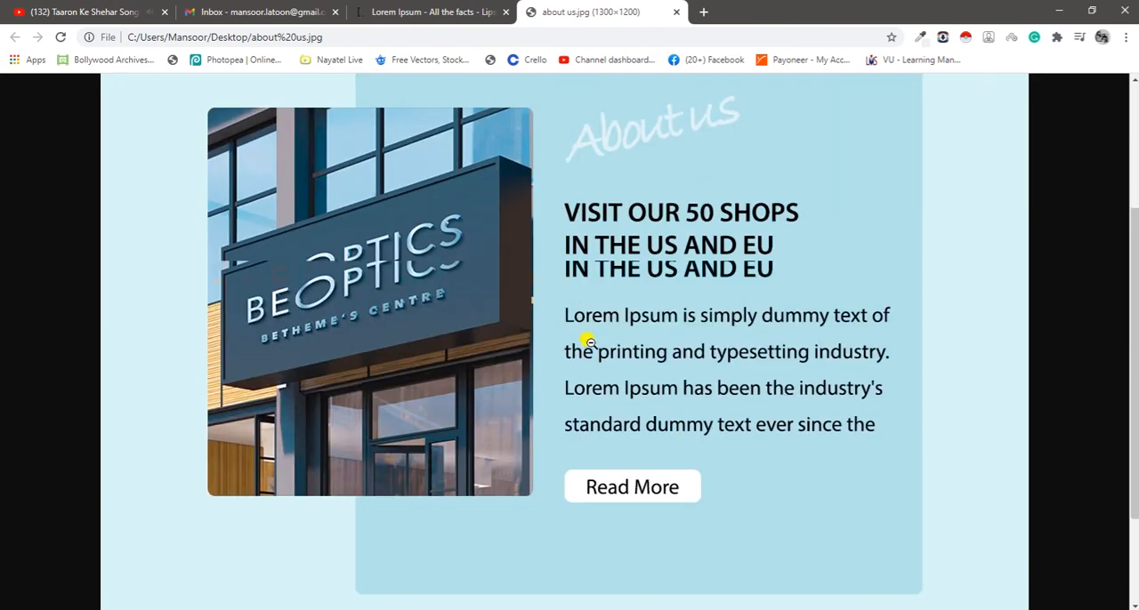
scroll(593, 332, up, 2)
scroll(592, 333, down, 3)
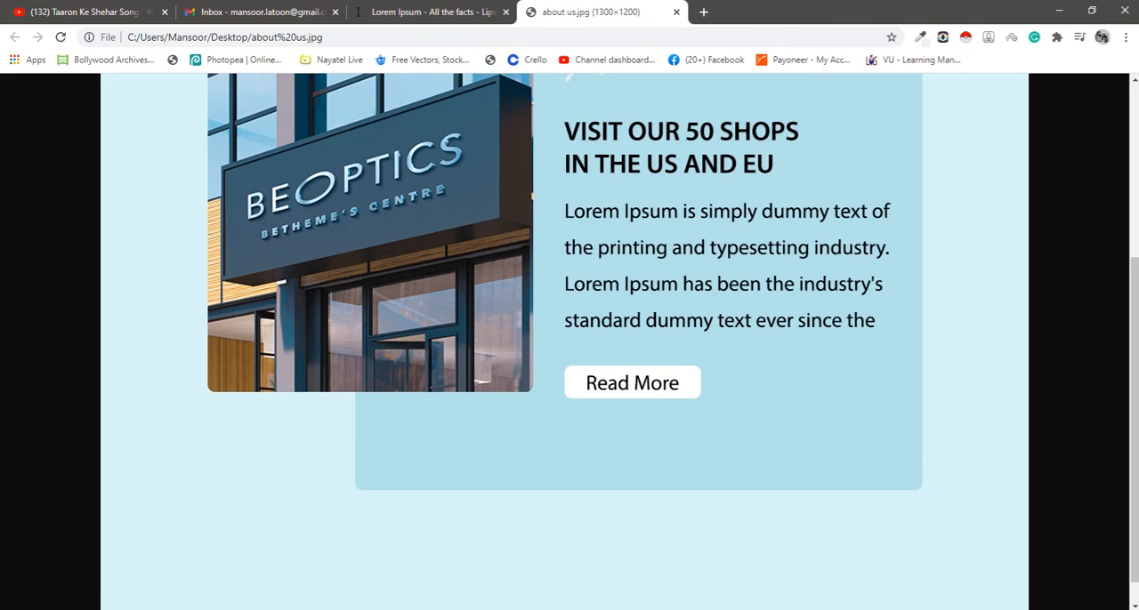
scroll(799, 383, up, 2)
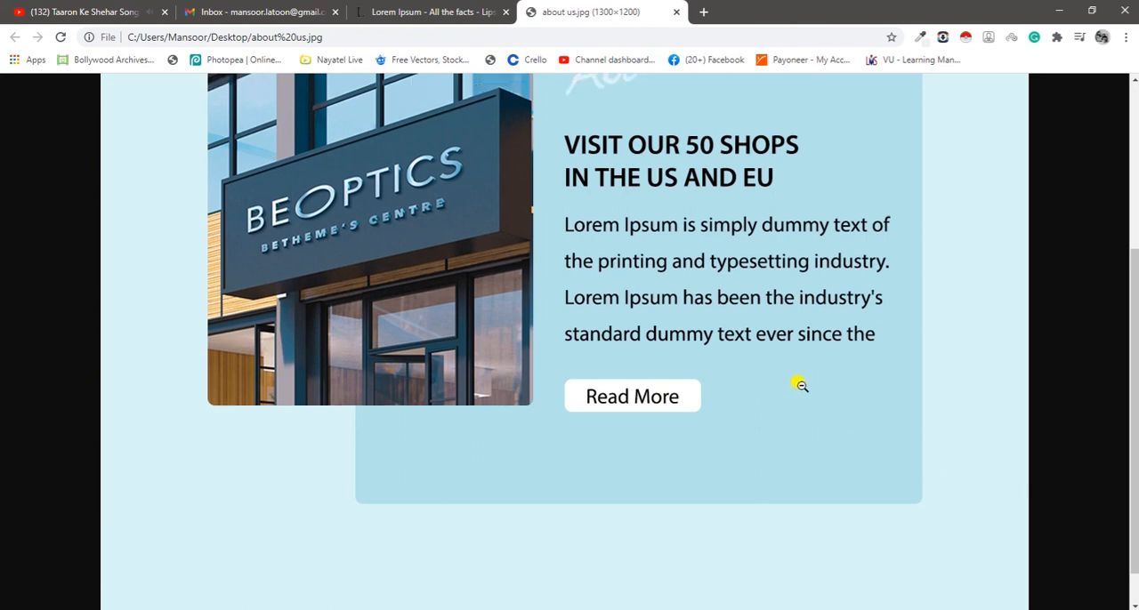
scroll(801, 383, down, 1)
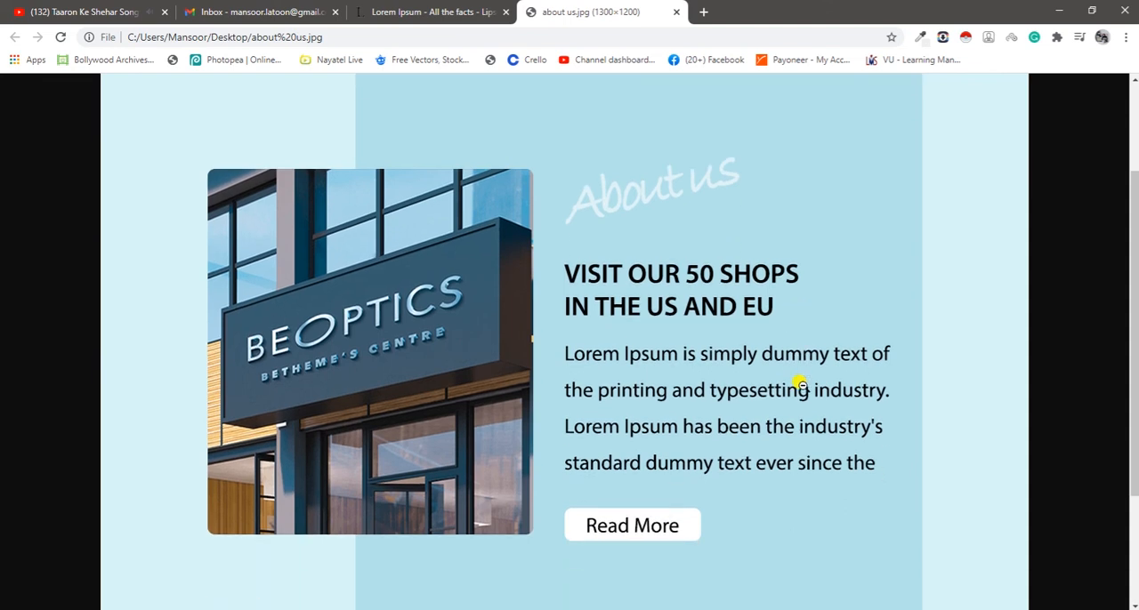
click(765, 319)
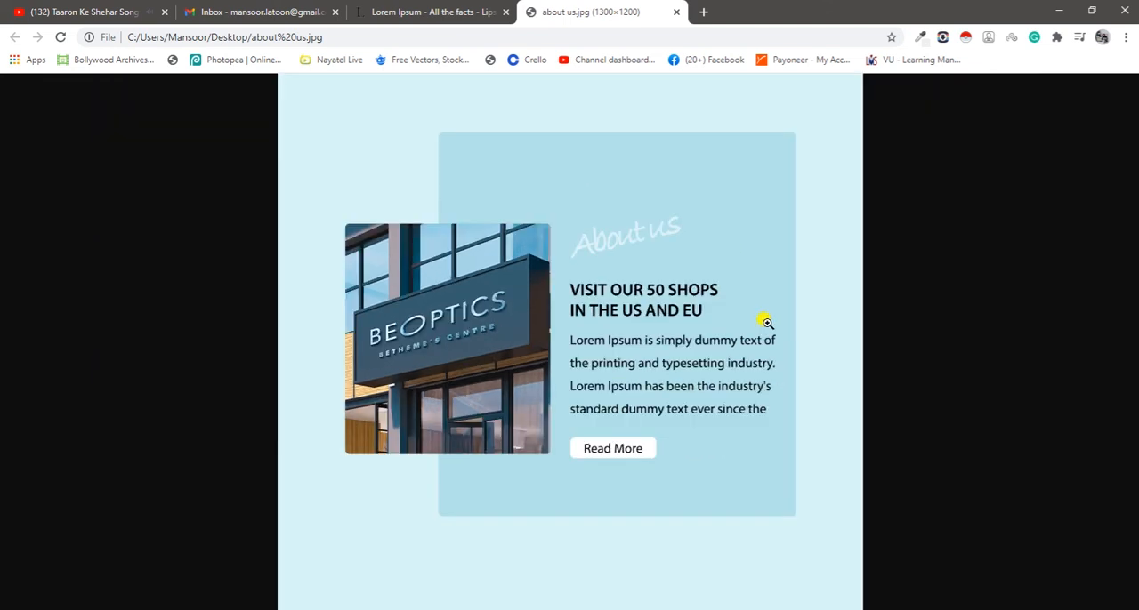
click(766, 322)
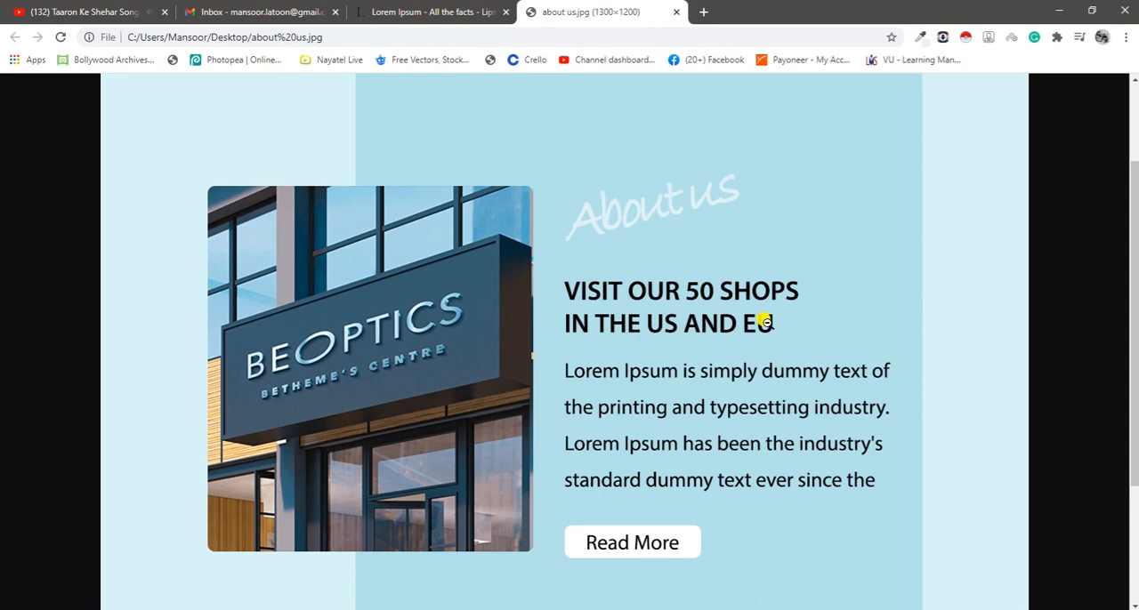
click(765, 325)
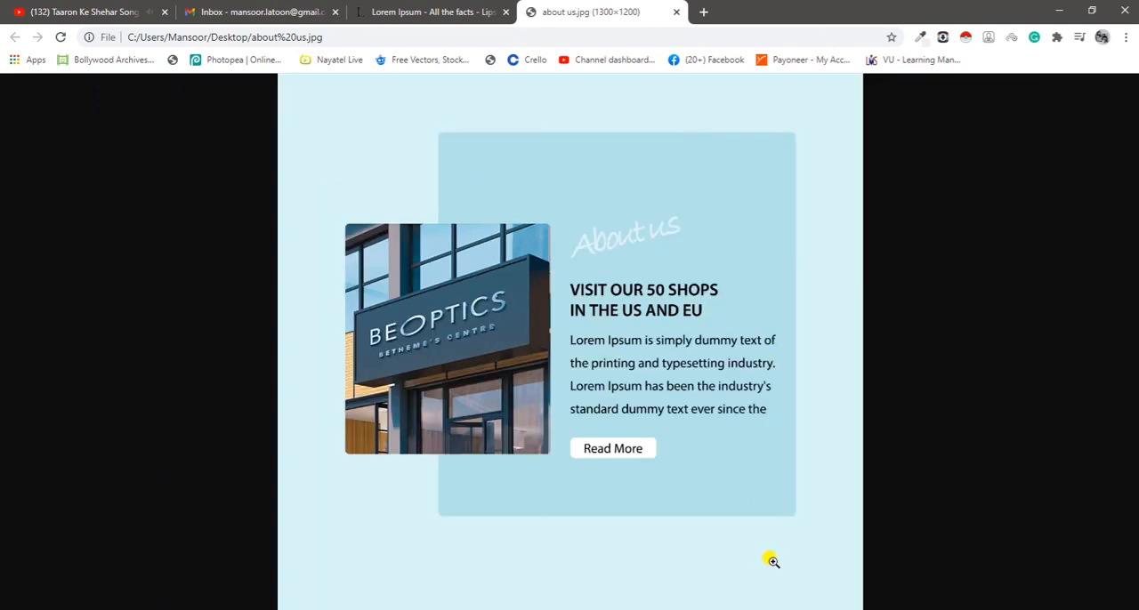
- Close the about us.jpg preview tab and return to the refreshed desktop
click(678, 10)
click(1057, 11)
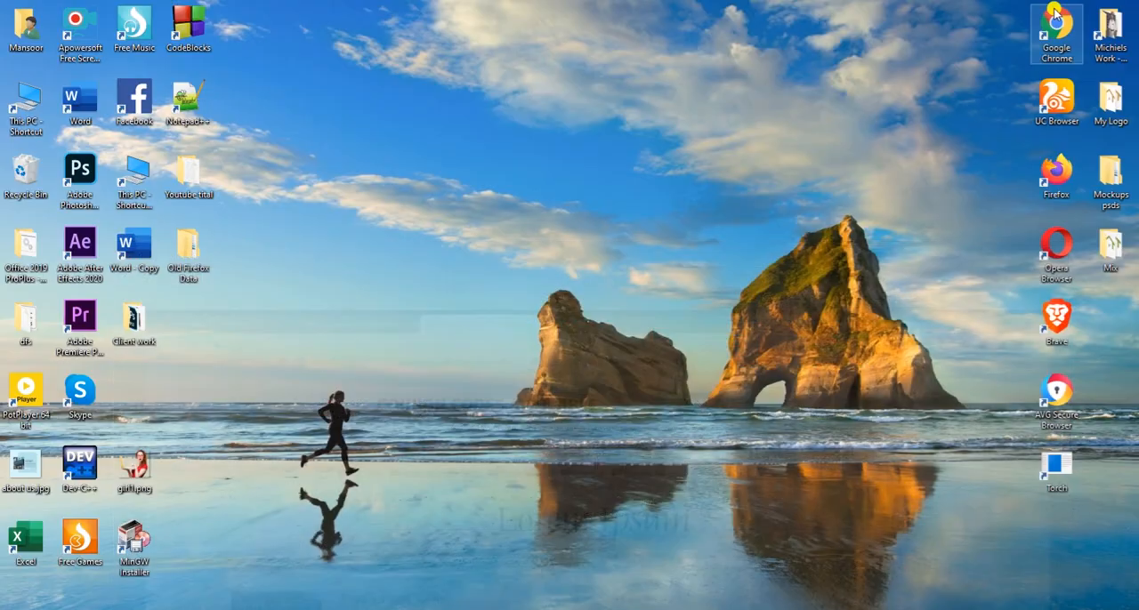
right_click(459, 136)
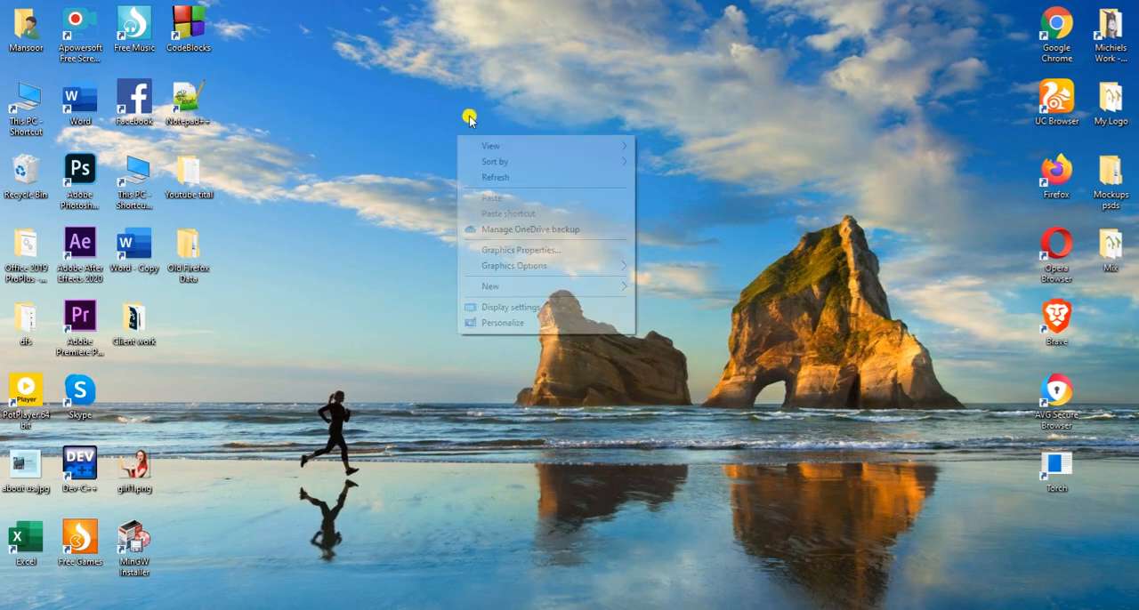
click(483, 177)
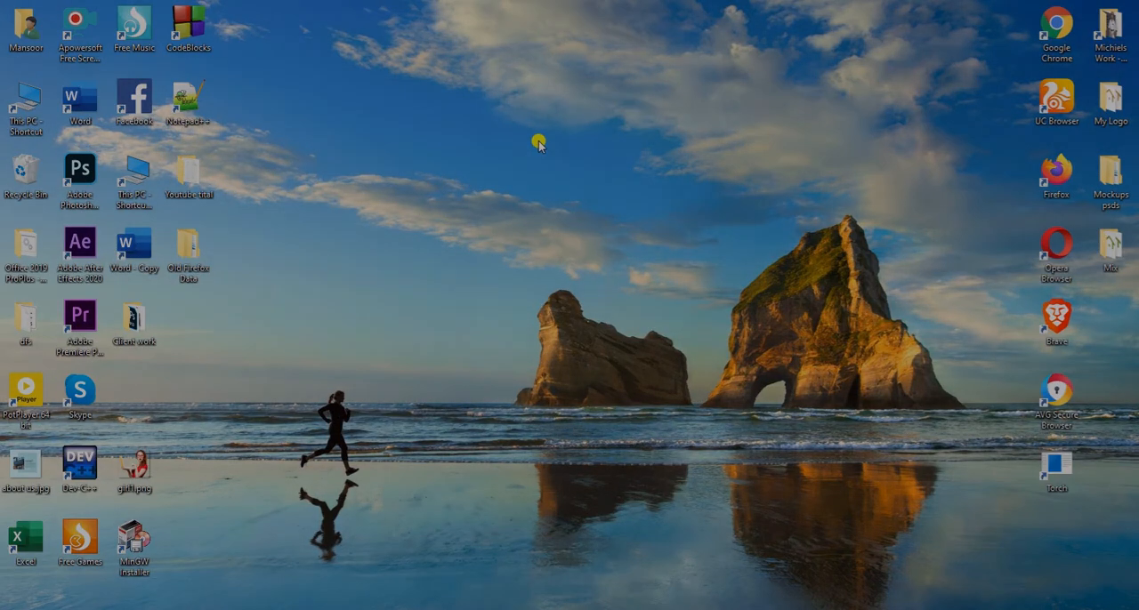